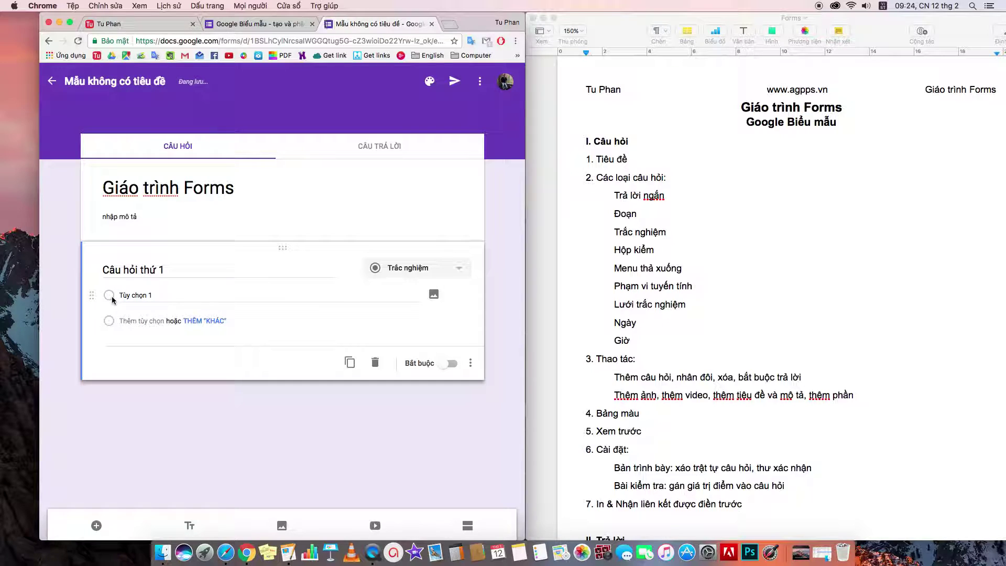
# Give the question "Câu hỏi thứ 1" the options "Đúng" and "Sai", and move "Sai" above "Đúng".
pyautogui.click(137, 297)
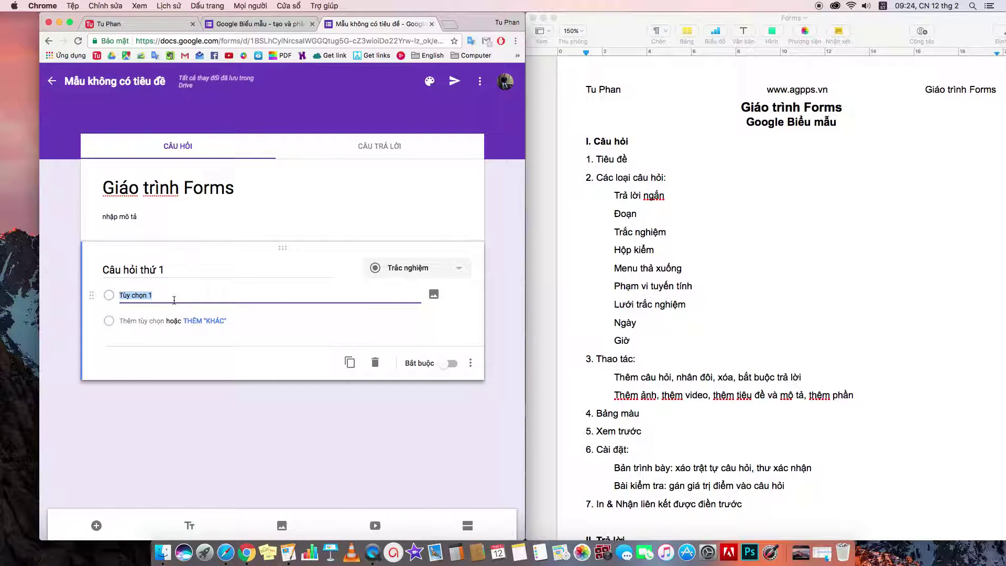
pyautogui.write('Đ')
pyautogui.write('un')
pyautogui.write('g')
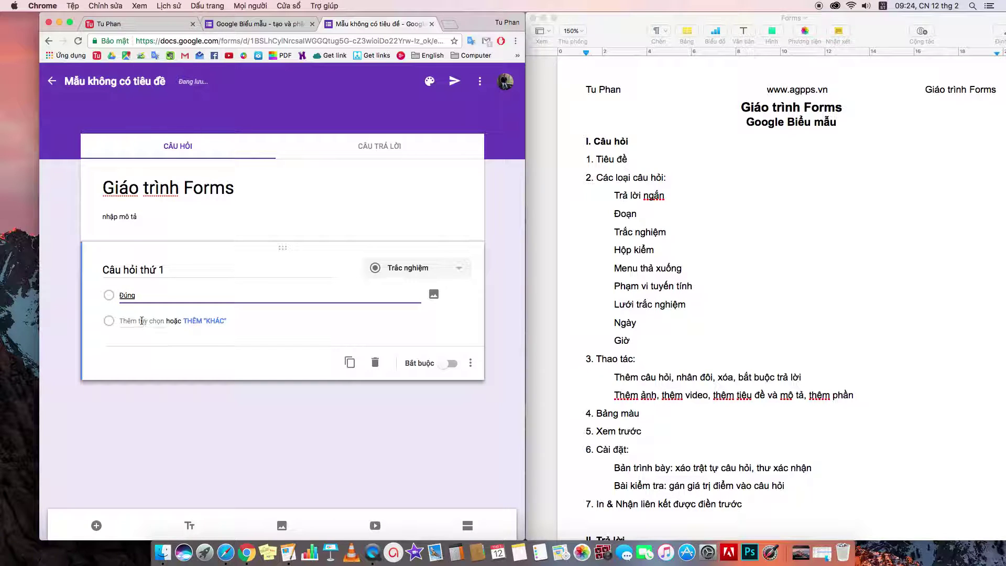
pyautogui.click(143, 320)
pyautogui.write('s')
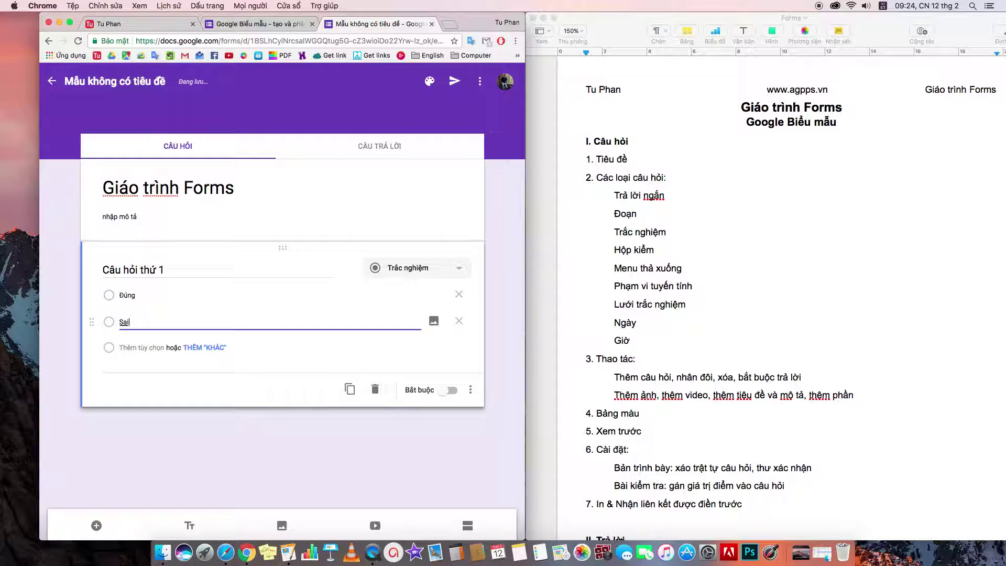
pyautogui.click(145, 381)
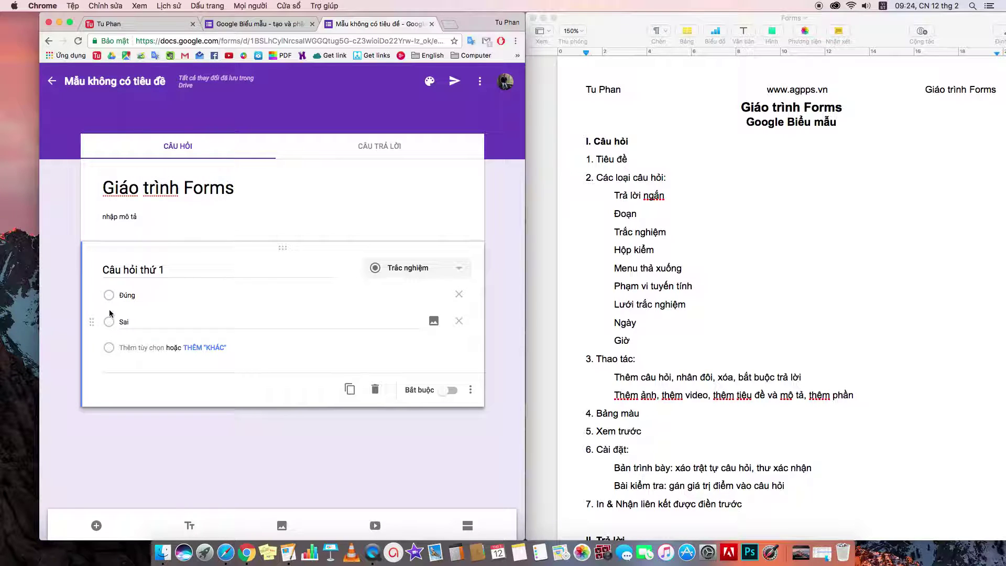
pyautogui.moveTo(95, 317); pyautogui.dragTo(92, 294)
pyautogui.click(434, 295)
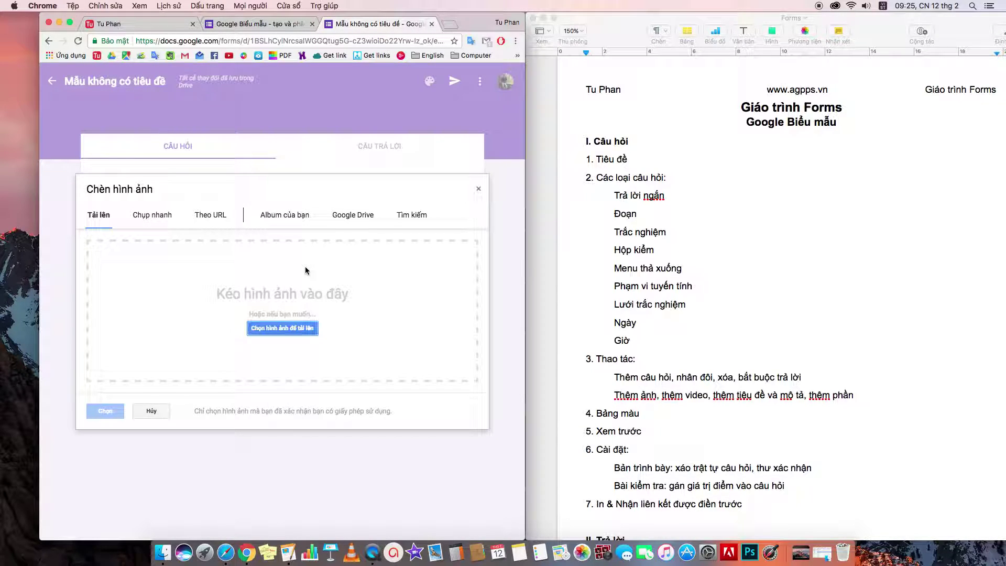
pyautogui.click(288, 331)
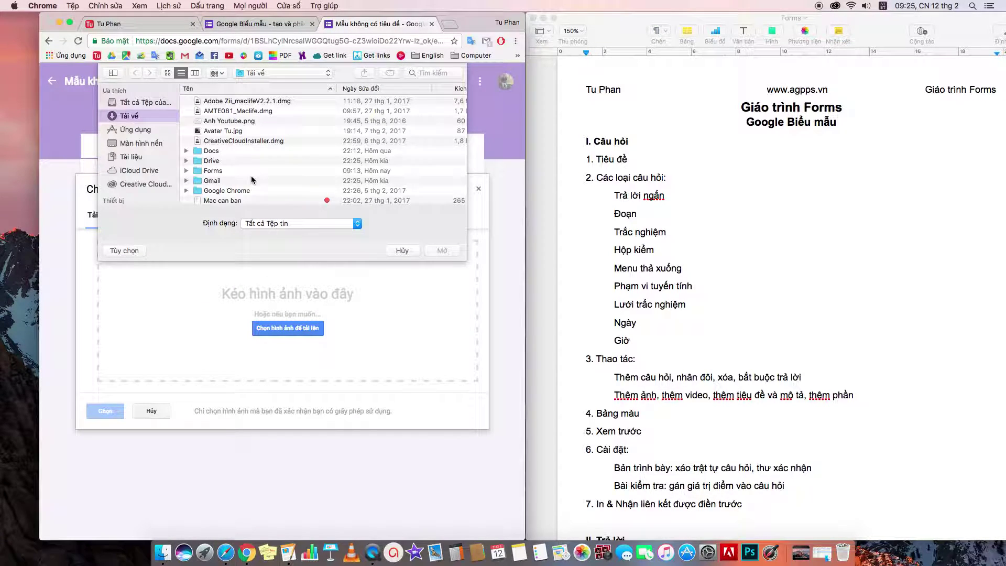
pyautogui.click(219, 131)
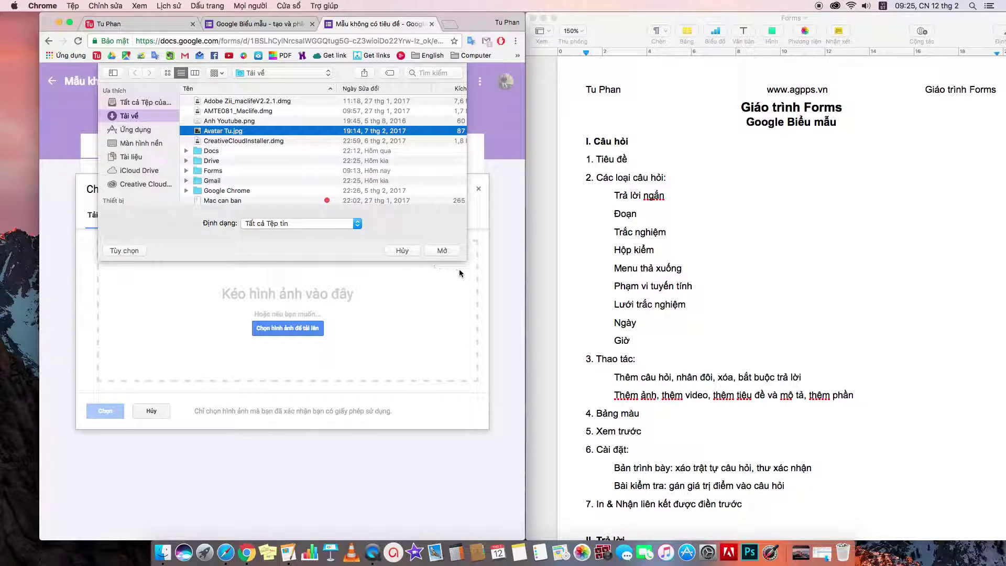
pyautogui.click(398, 250)
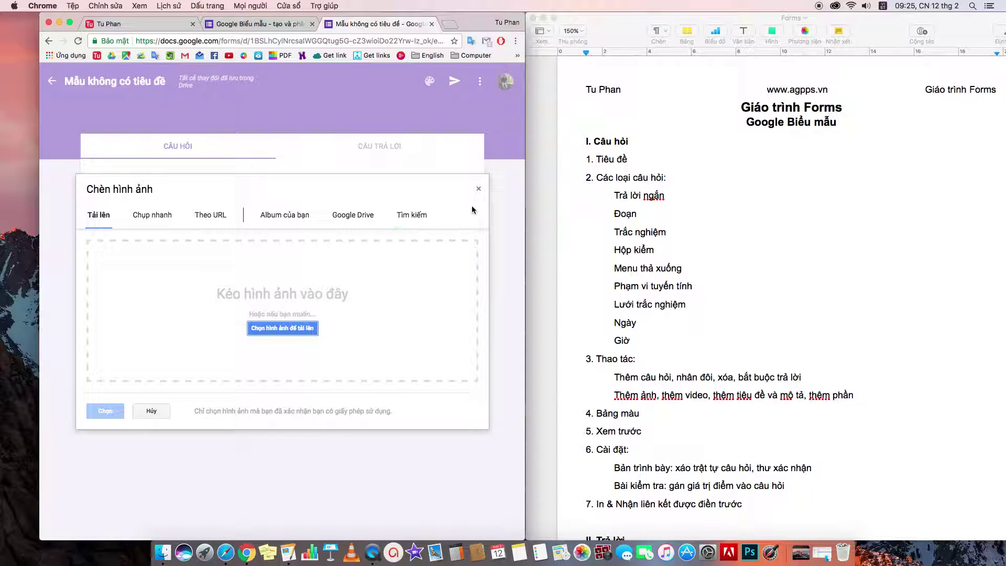
pyautogui.click(479, 189)
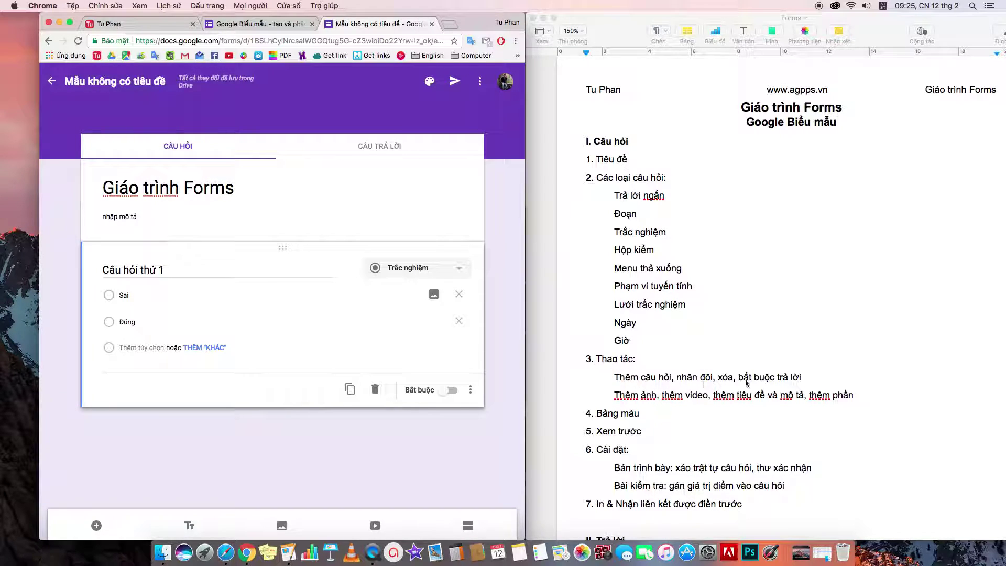
# Make the first question required and add a new question titled "Câu hỏi thứ 2" below it.
pyautogui.click(451, 391)
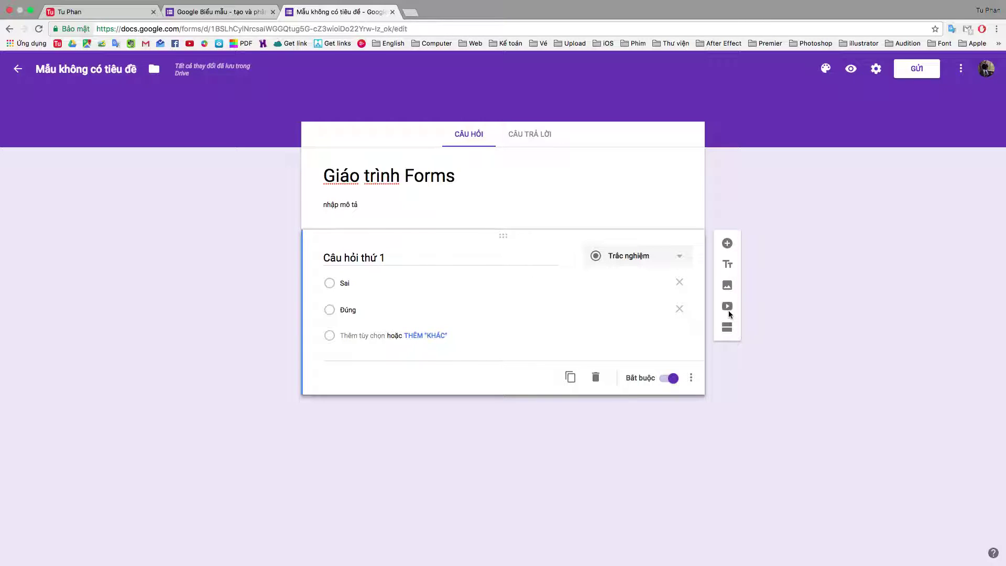
pyautogui.click(728, 244)
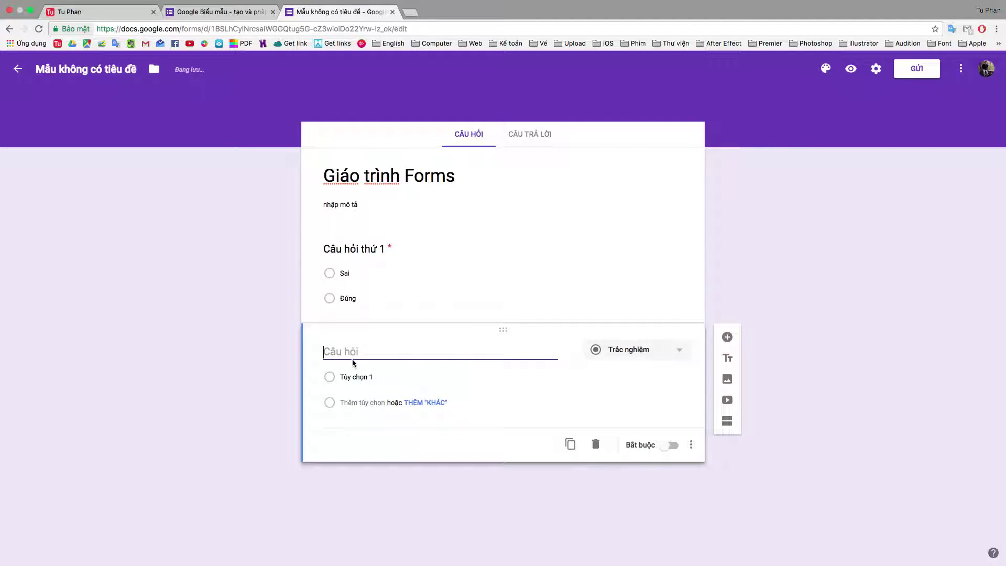
pyautogui.write('Câu hỏi thứ 2')
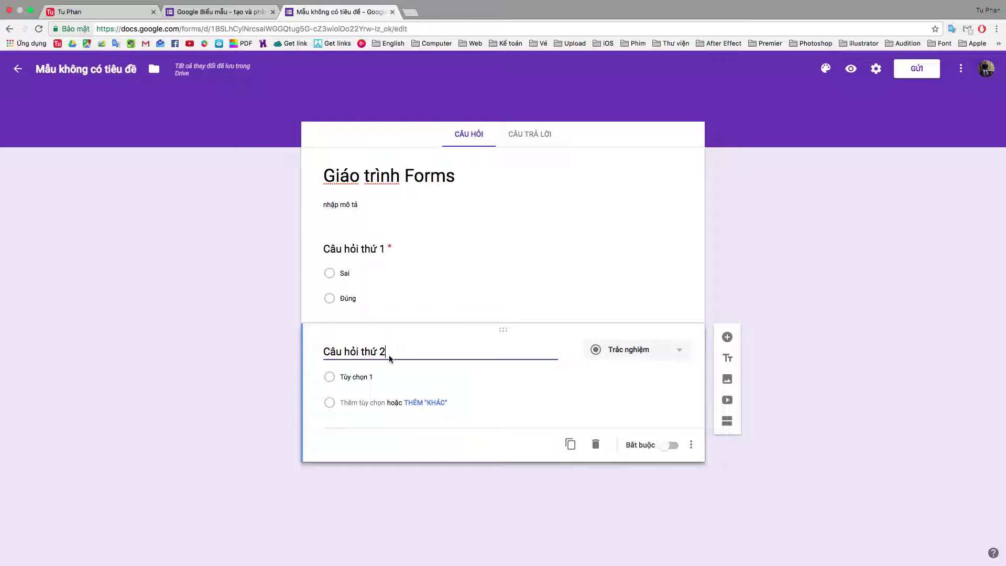
# Change the second question's type to "Hộp kiểm" and give it the options "Tùy chọn 1", "Tùy chọn 2" and "Tùy chọn 3".
pyautogui.click(633, 360)
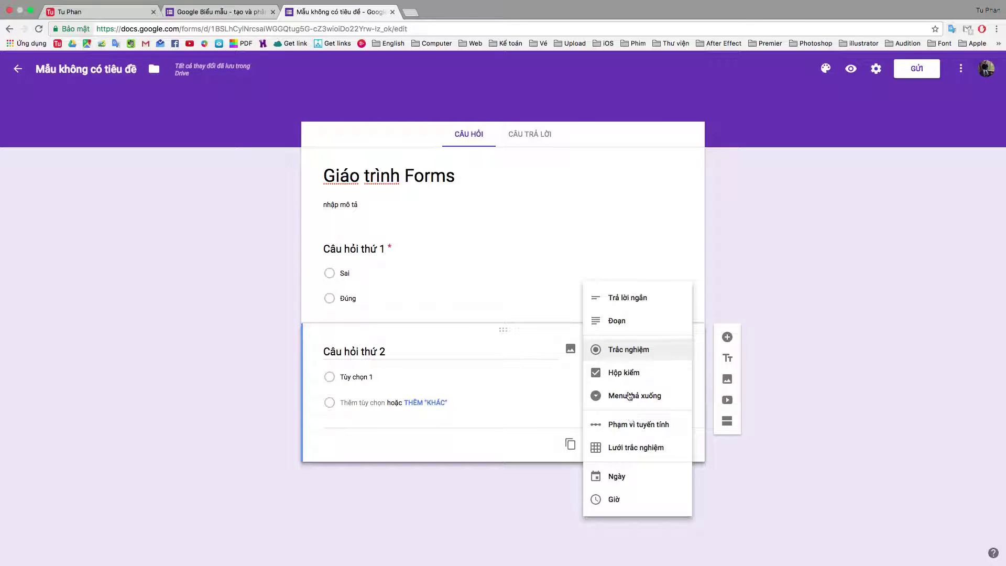
pyautogui.click(625, 374)
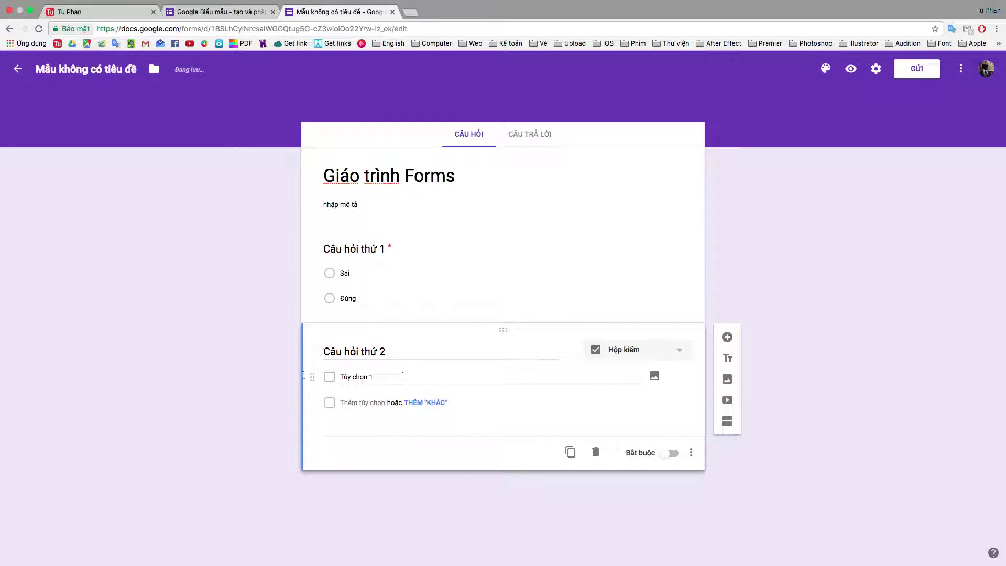
pyautogui.click(369, 379)
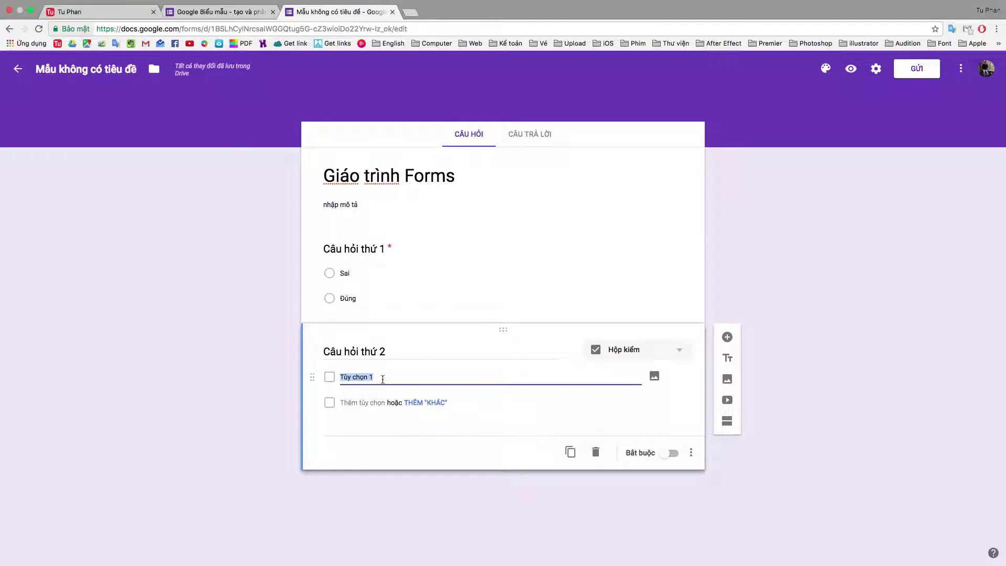
pyautogui.click(377, 402)
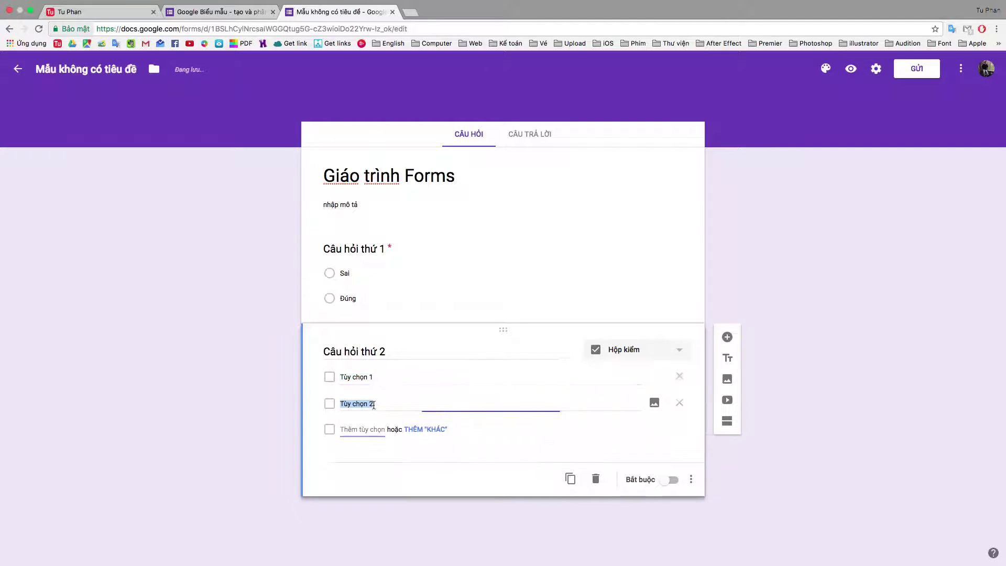
pyautogui.click(362, 430)
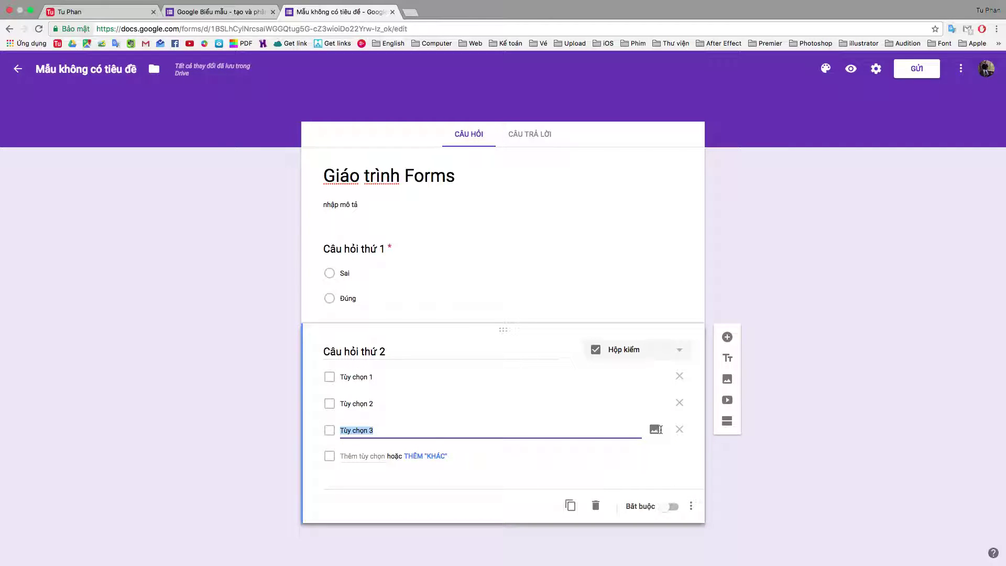
# Turn the second question's required setting on and off again, and duplicate the question.
pyautogui.click(671, 507)
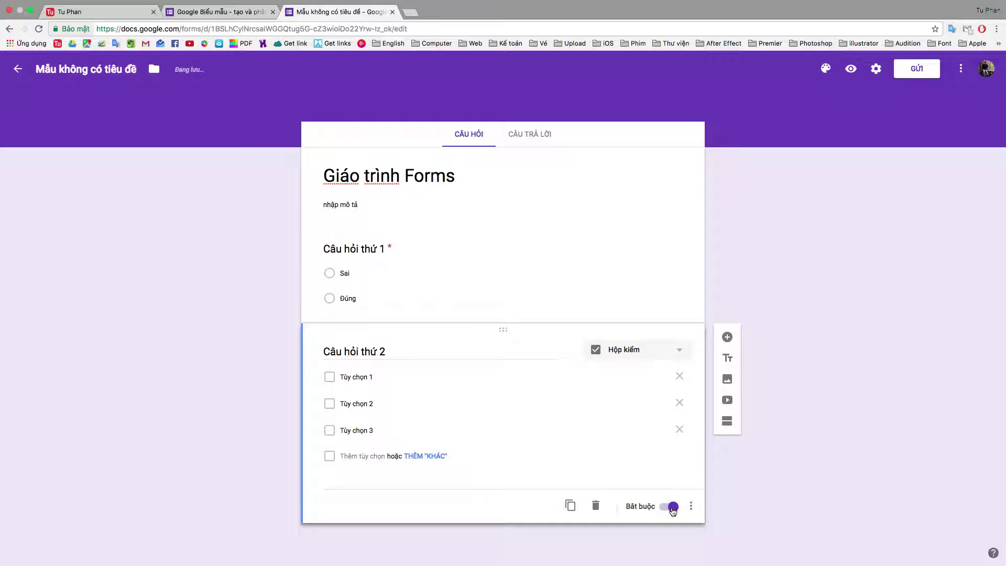
pyautogui.click(671, 508)
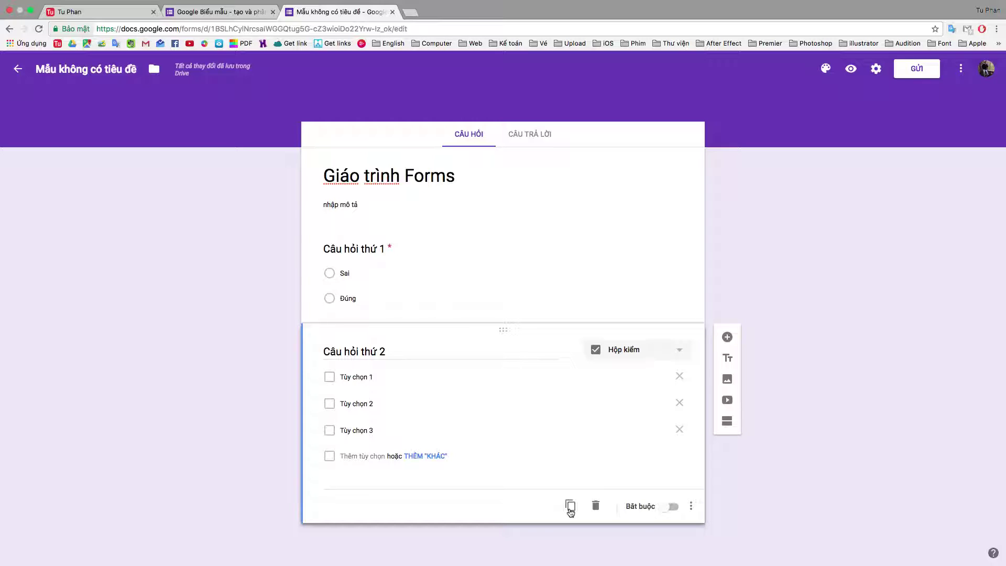
pyautogui.click(571, 507)
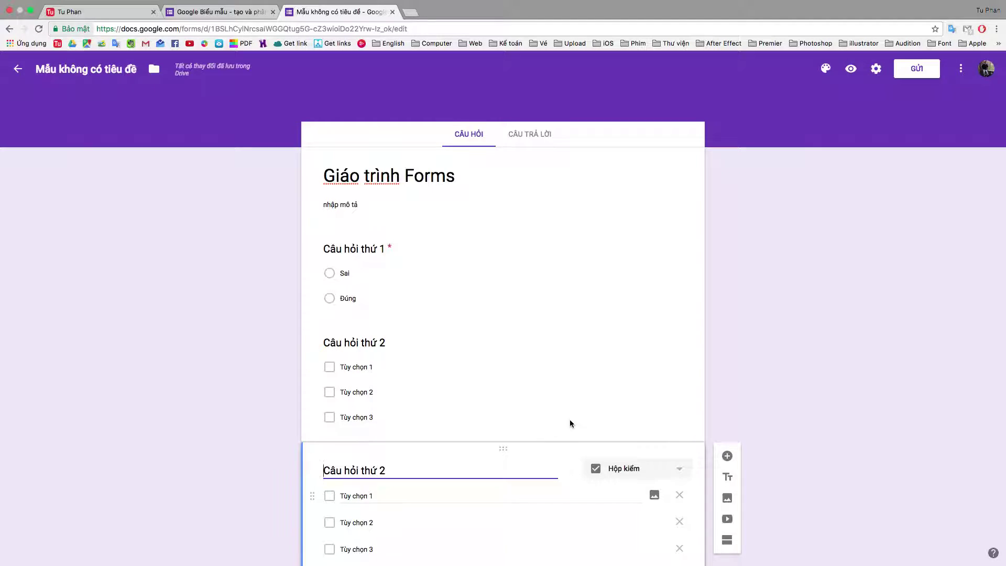
pyautogui.scroll(-2, 570, 422)
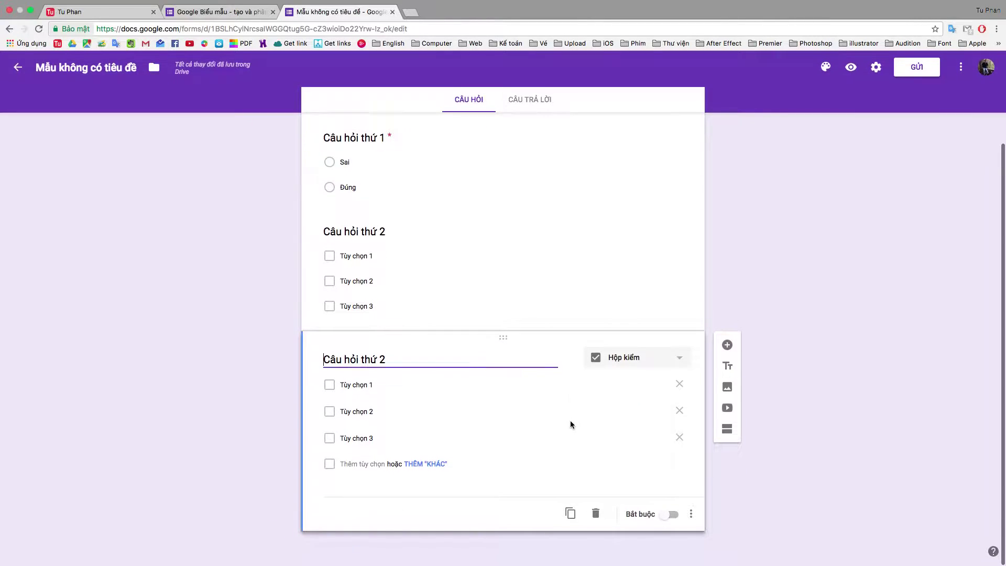
# Add a title and description block below the duplicated question and title it "Tiêu đề 2".
pyautogui.click(732, 370)
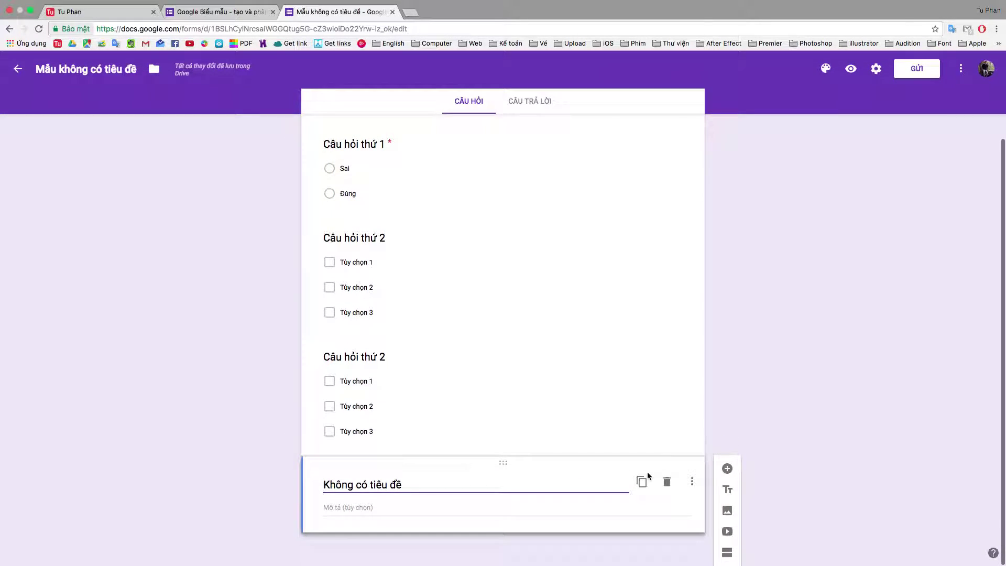
pyautogui.click(667, 483)
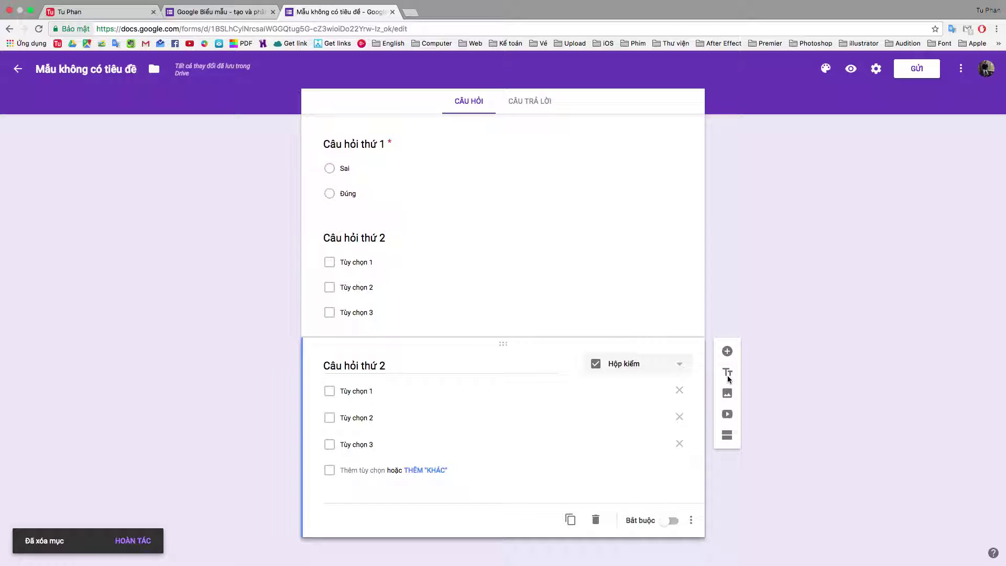
pyautogui.click(727, 373)
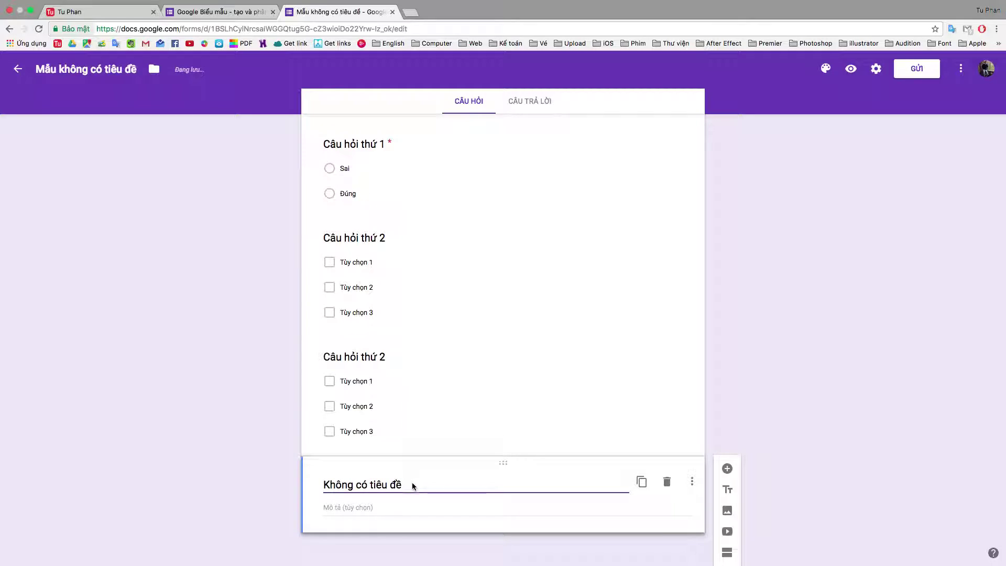
pyautogui.write('T')
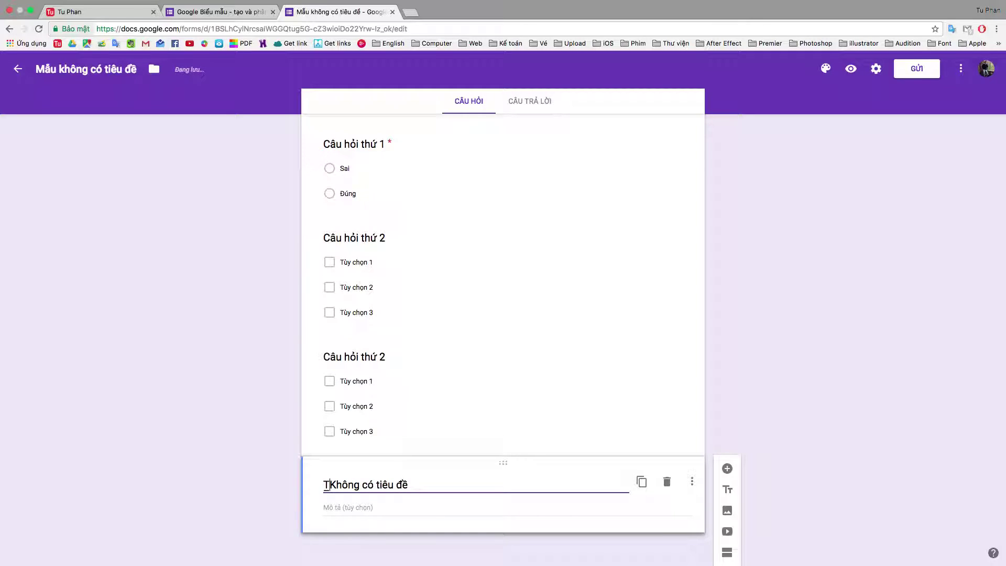
pyautogui.moveTo(412, 483); pyautogui.dragTo(321, 483)
pyautogui.write('Tiêu d')
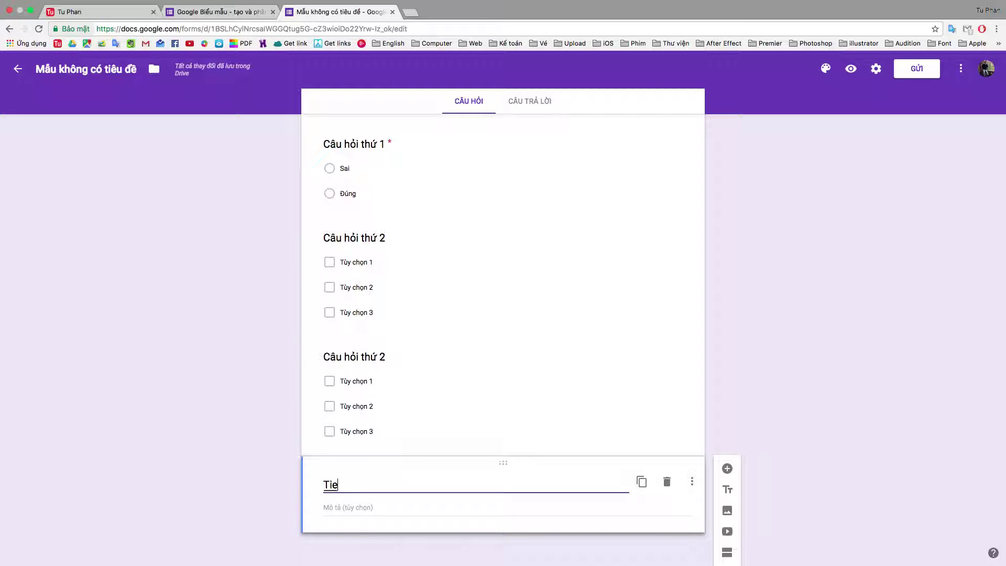
pyautogui.write('ề 2')
pyautogui.click(727, 512)
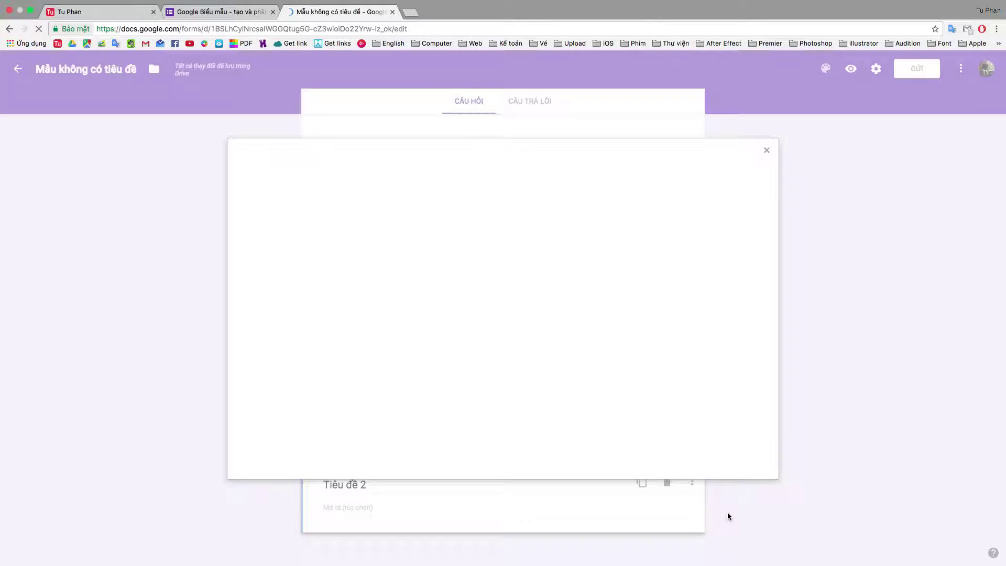
pyautogui.click(768, 154)
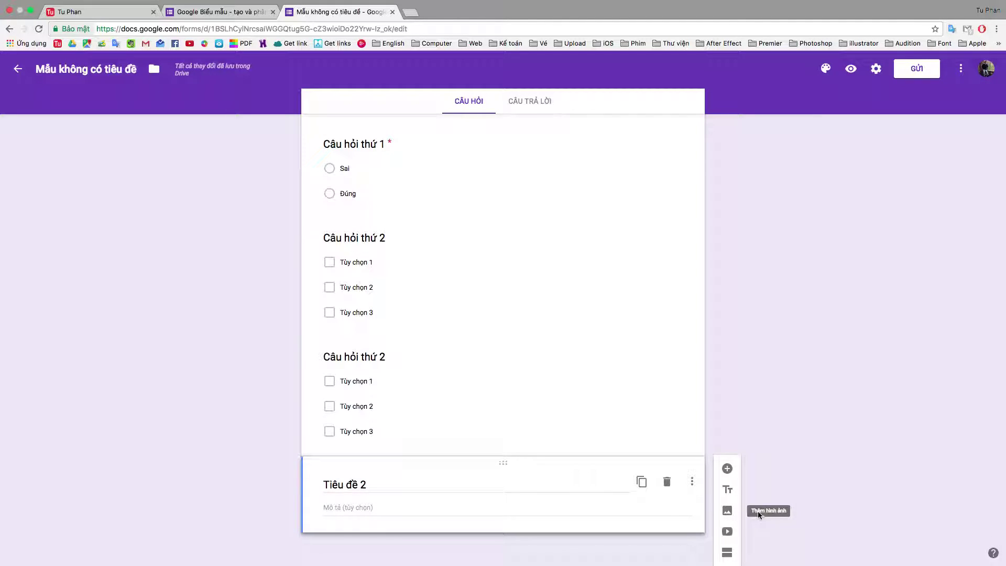
pyautogui.click(728, 512)
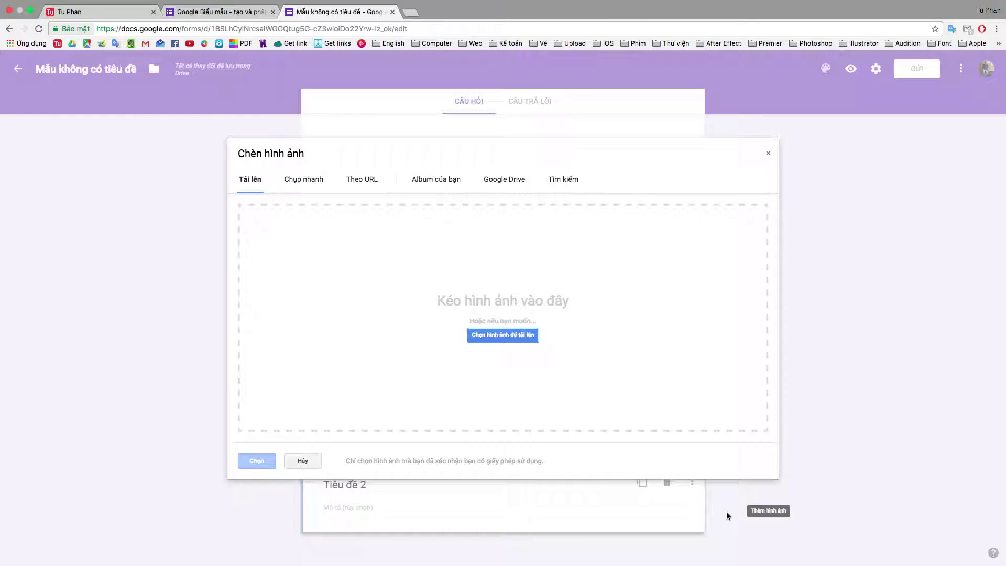
pyautogui.click(770, 154)
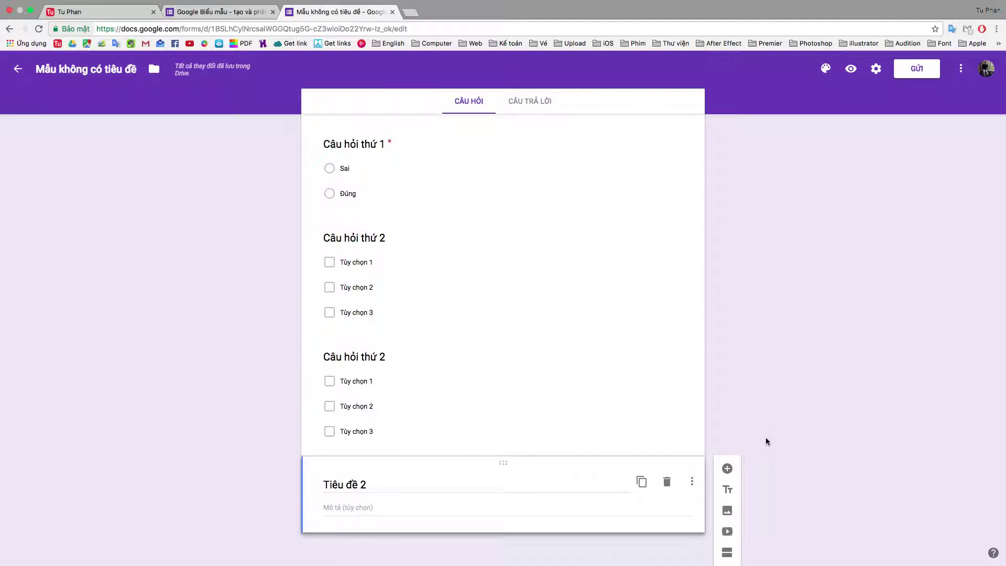
# Start inserting a video and view both the YouTube search and the URL options.
pyautogui.click(727, 532)
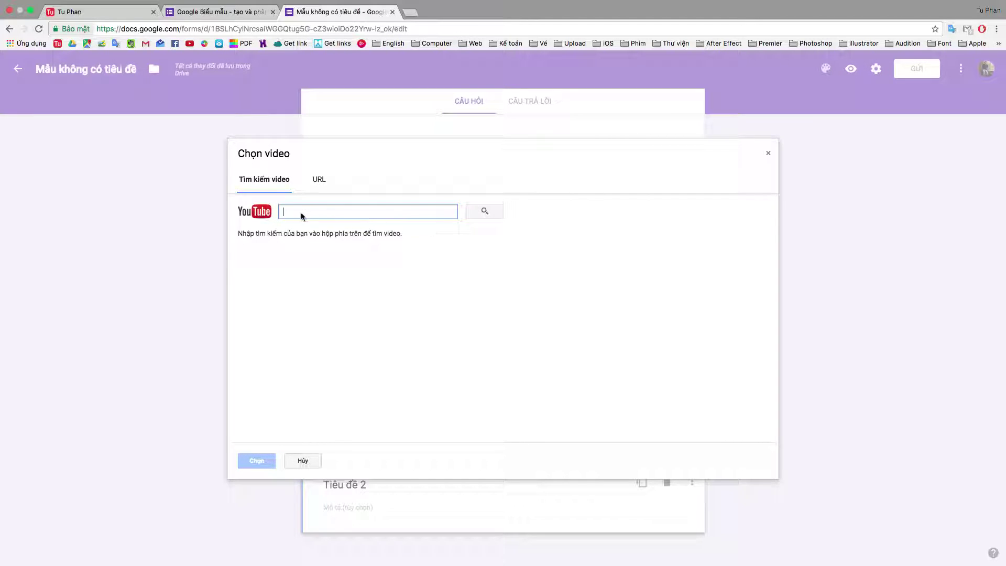
pyautogui.click(318, 179)
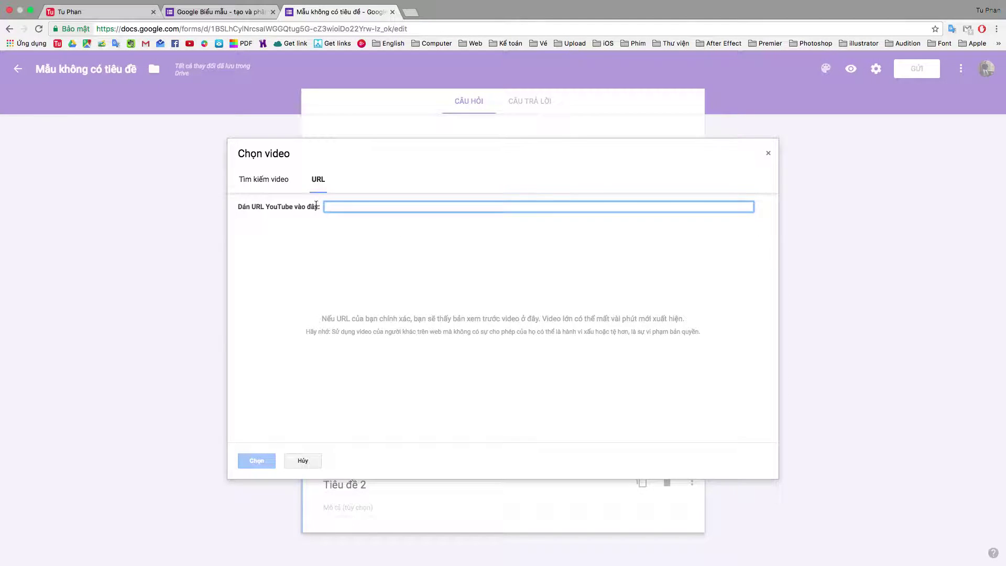
pyautogui.click(287, 191)
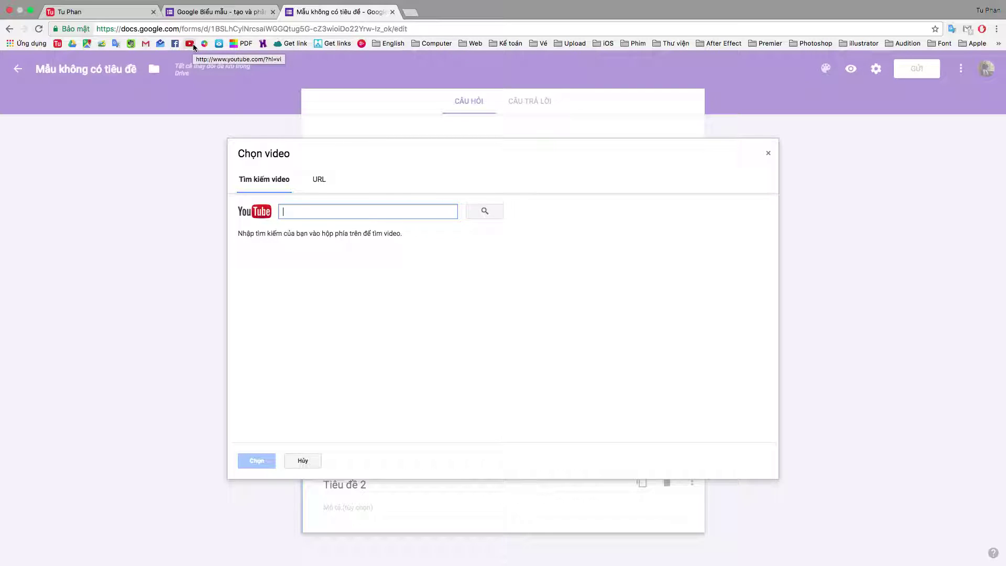
# Switch to YouTube in a new browser tab and open the account's own channel page.
pyautogui.click(411, 33)
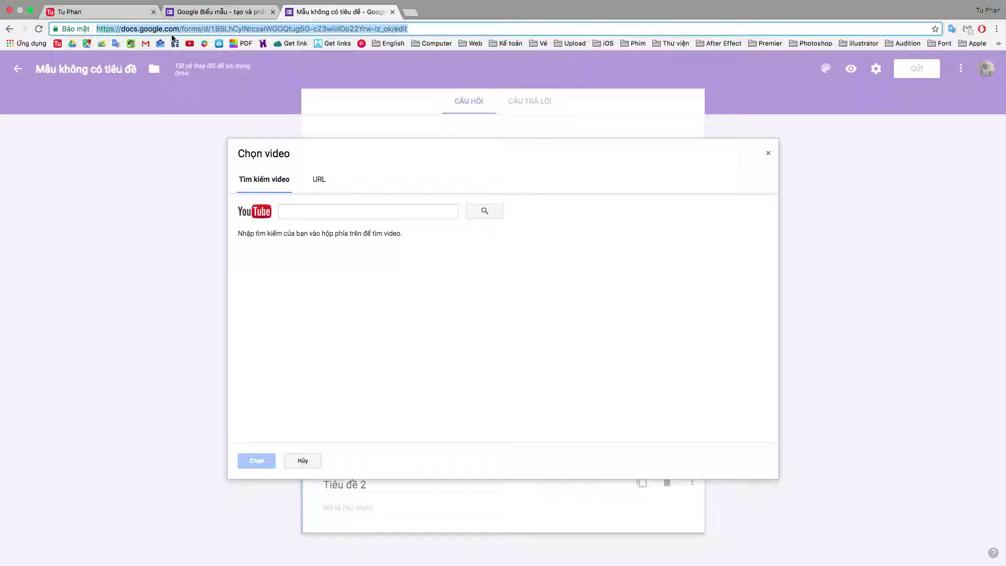
pyautogui.click(431, 30)
pyautogui.moveTo(431, 32); pyautogui.dragTo(96, 30)
pyautogui.click(410, 13)
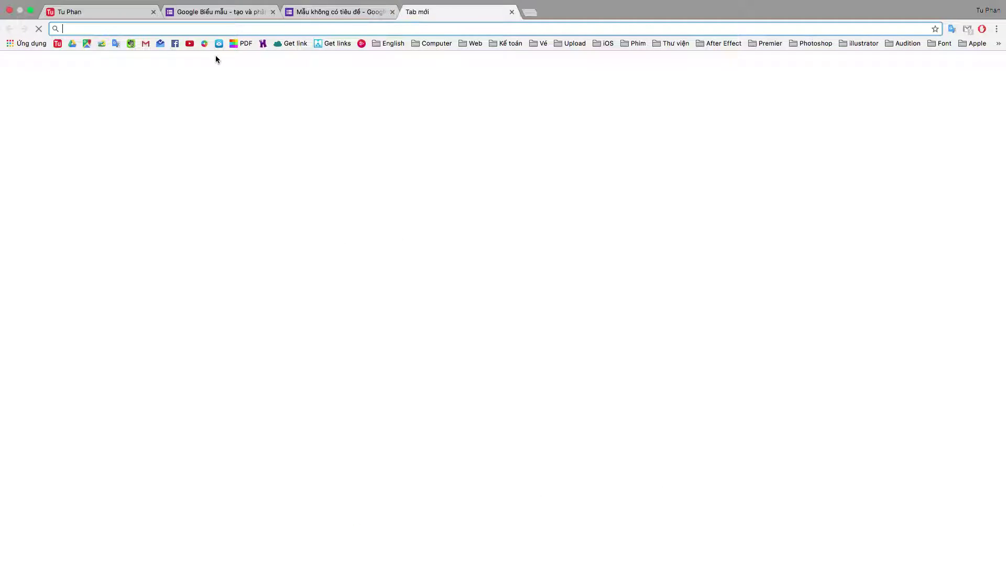
pyautogui.click(190, 44)
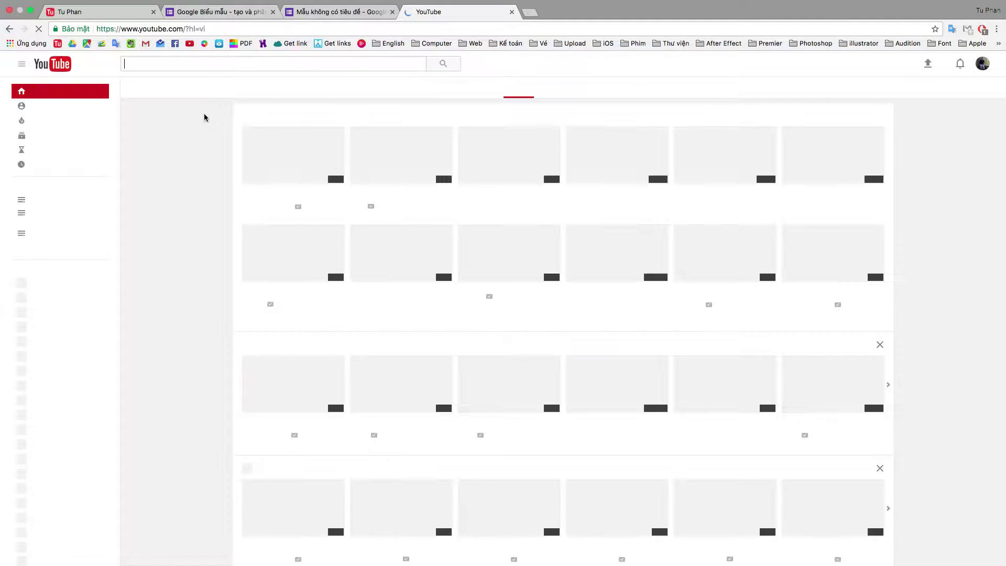
pyautogui.click(74, 110)
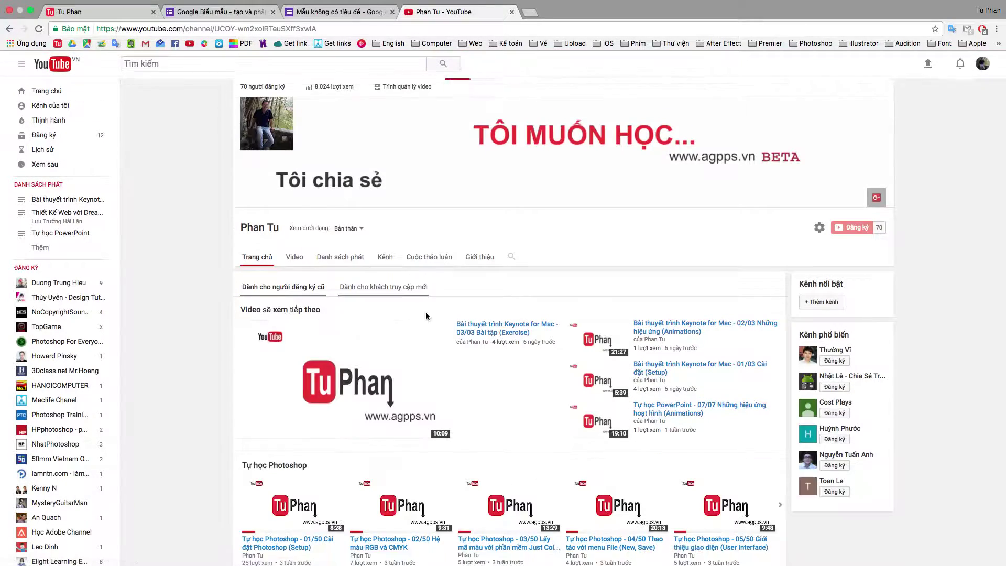
# View the share link of the channel video "Bài thuyết trình Keynote for Mac - 03/03 Bài tập (Exercise)" and leave the form's video insertion without choosing a video.
pyautogui.scroll(-5, 412, 312)
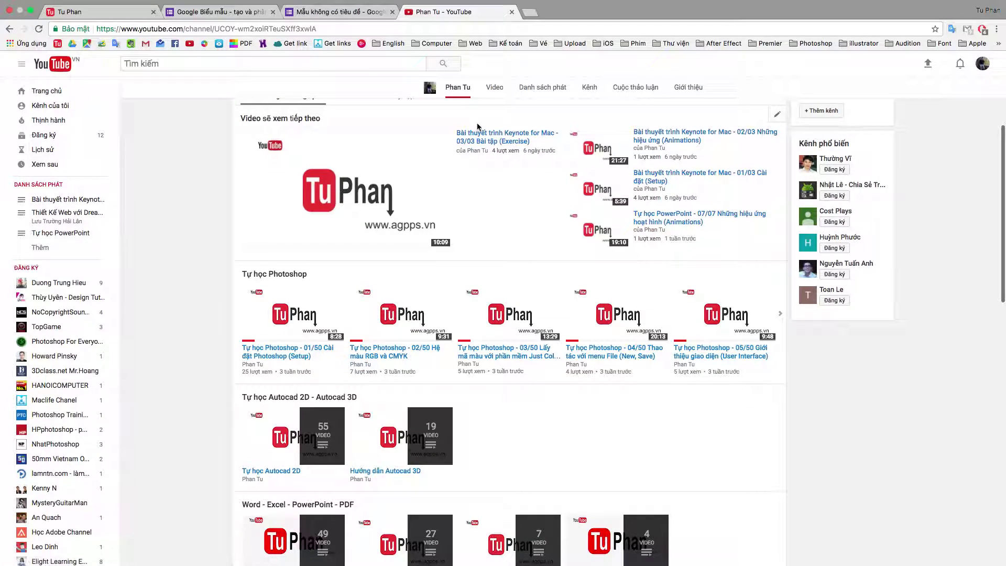
pyautogui.click(330, 417)
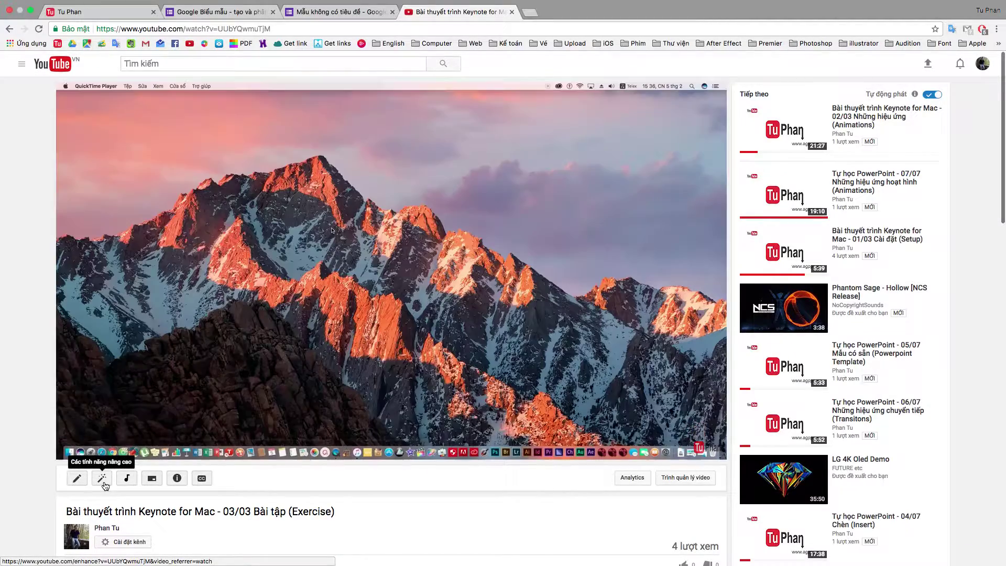
pyautogui.scroll(-3, 160, 459)
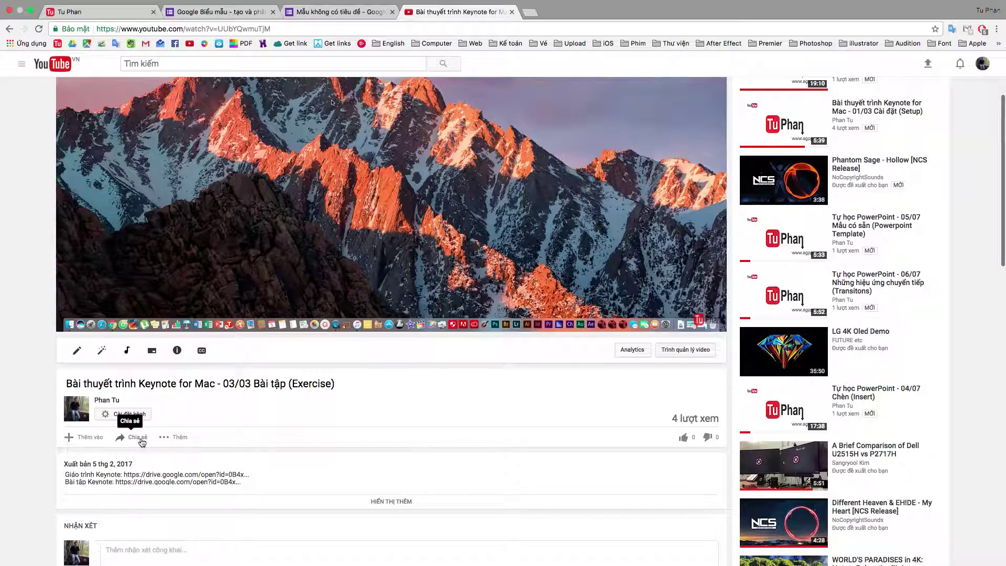
pyautogui.click(142, 443)
pyautogui.scroll(-3, 207, 395)
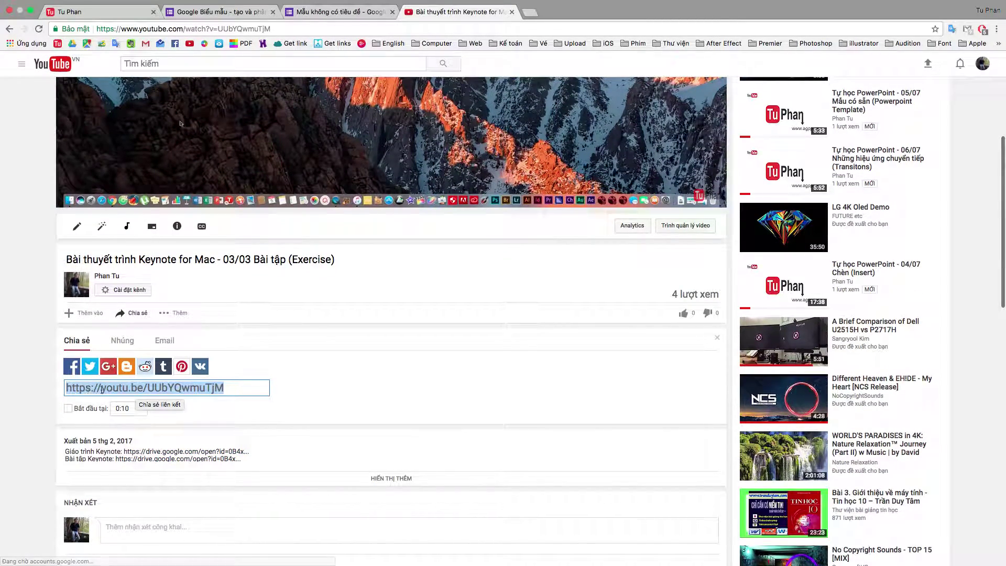
pyautogui.click(512, 12)
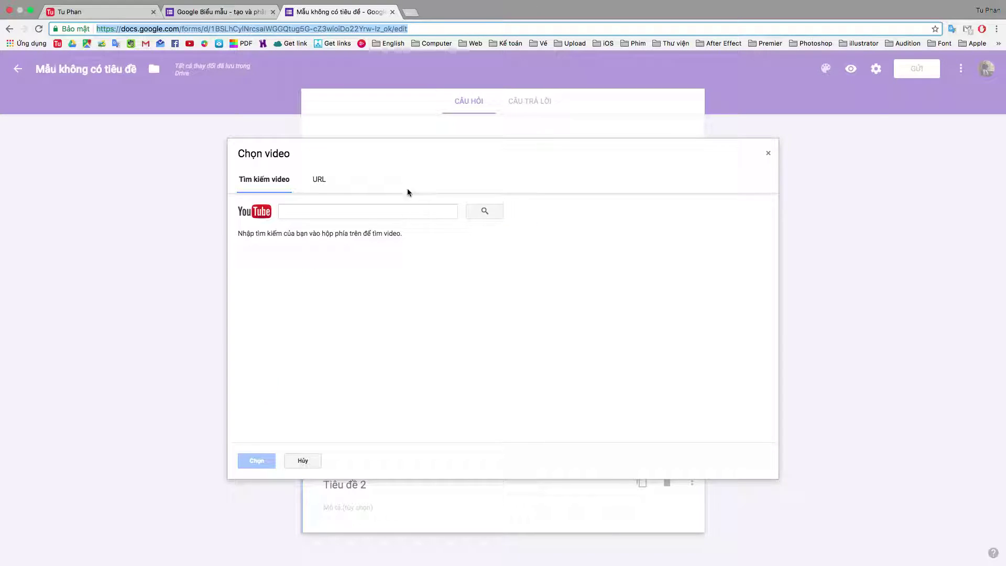
pyautogui.click(769, 155)
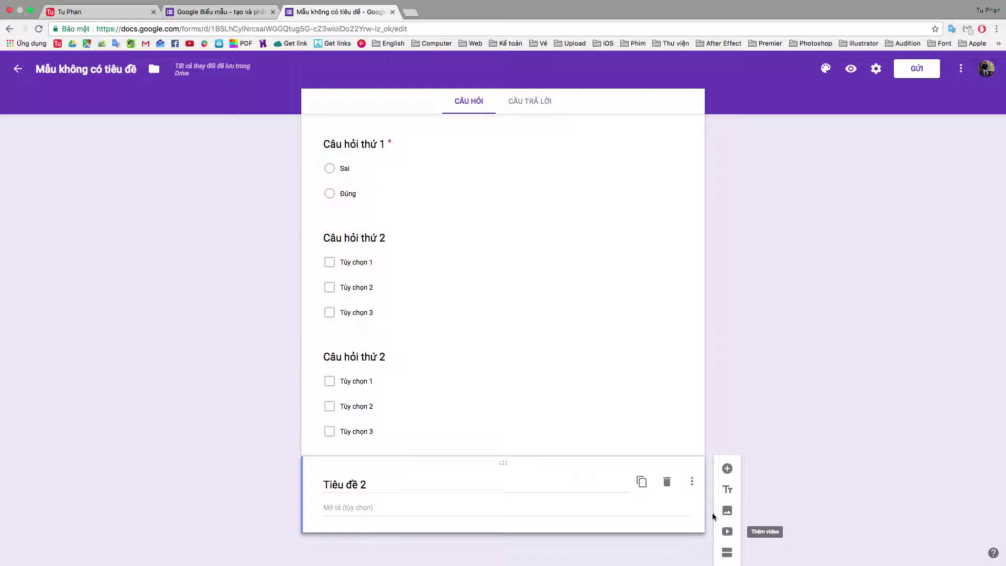
# Add two new untitled sections to the form after the "Tiêu đề 2" block.
pyautogui.click(729, 557)
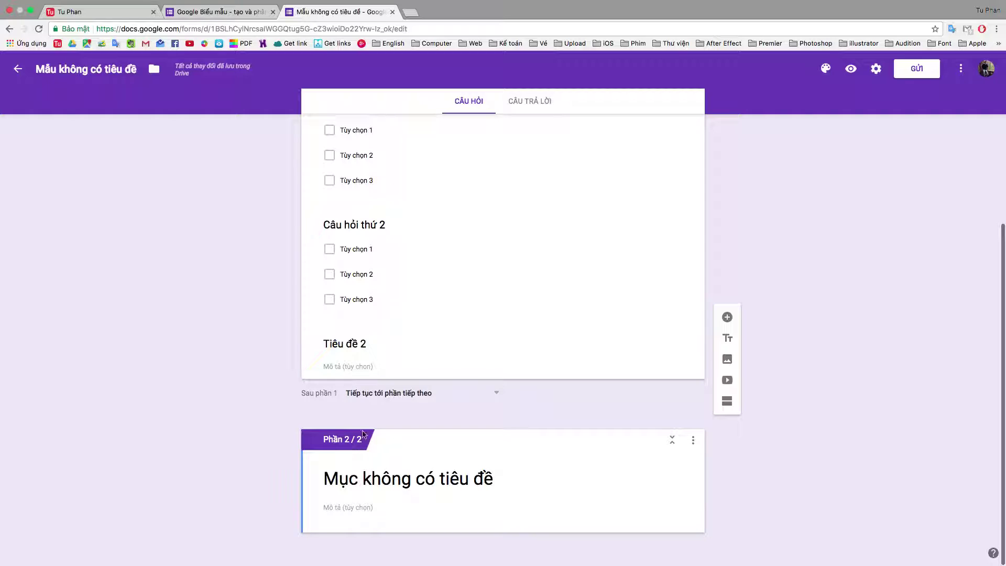
pyautogui.scroll(10, 376, 407)
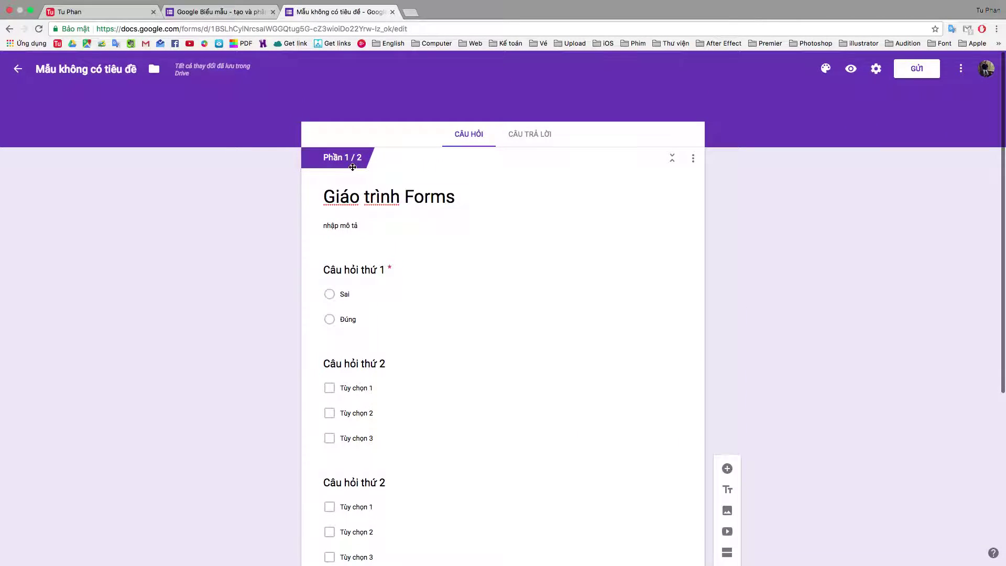
pyautogui.scroll(-5, 356, 199)
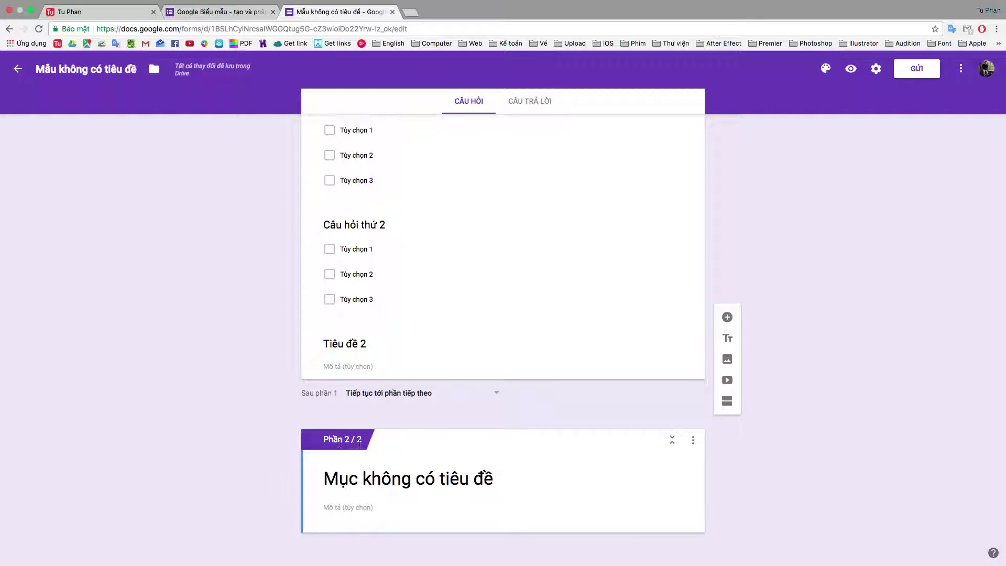
pyautogui.click(728, 404)
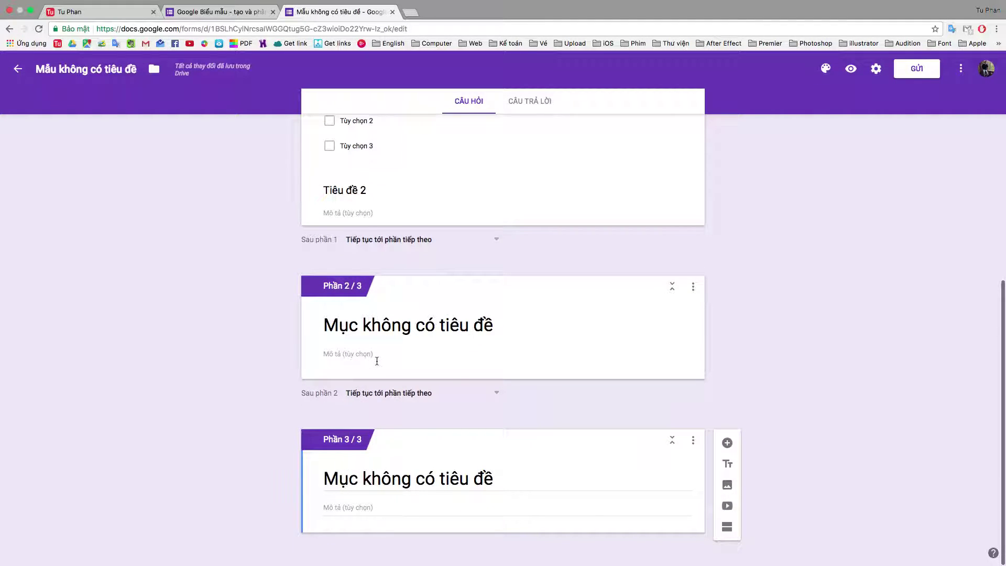
# Examine how the form is divided into sections, comparing the contents of the first section with the two new ones.
pyautogui.click(354, 341)
pyautogui.scroll(7, 362, 351)
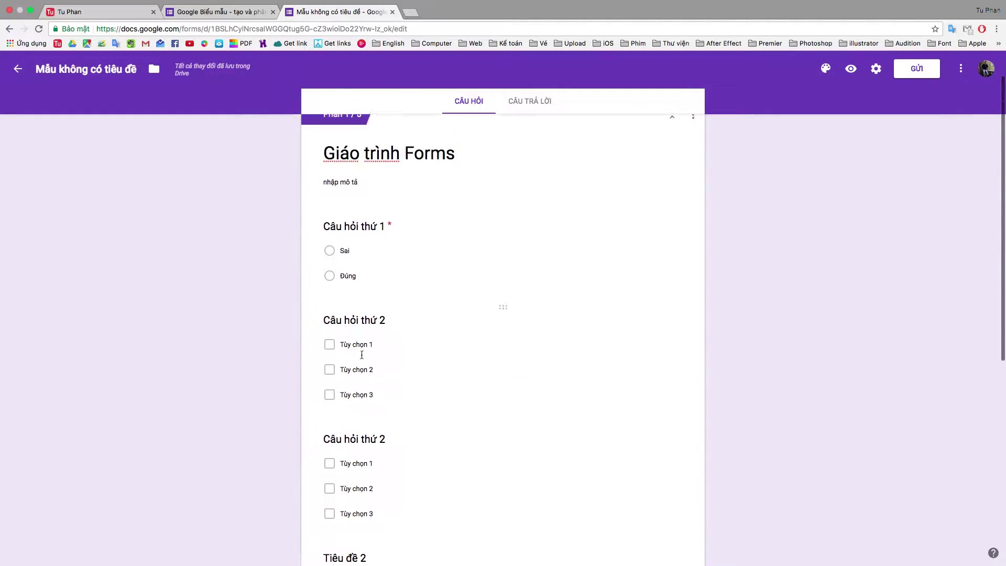
pyautogui.scroll(-6, 360, 354)
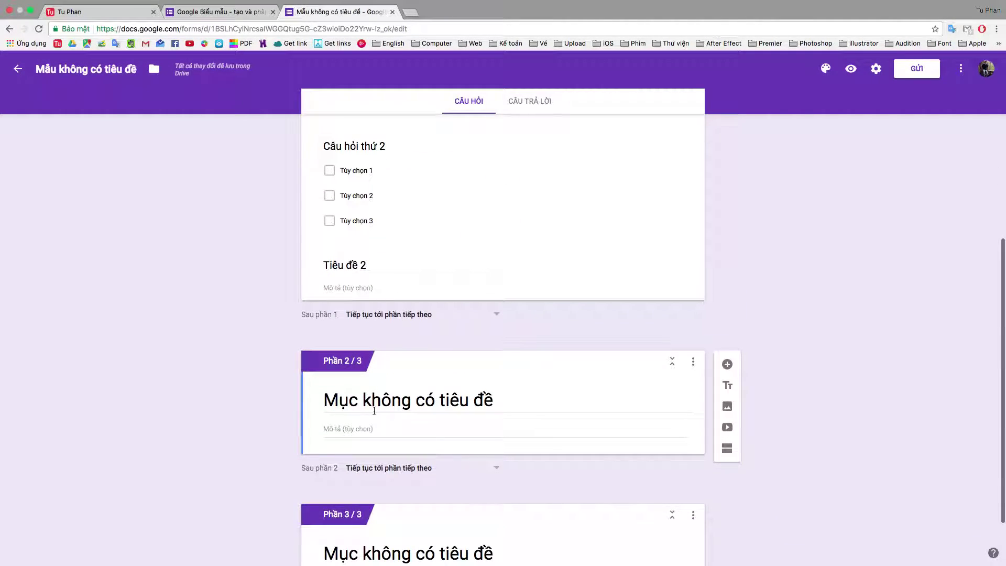
pyautogui.scroll(-2, 374, 411)
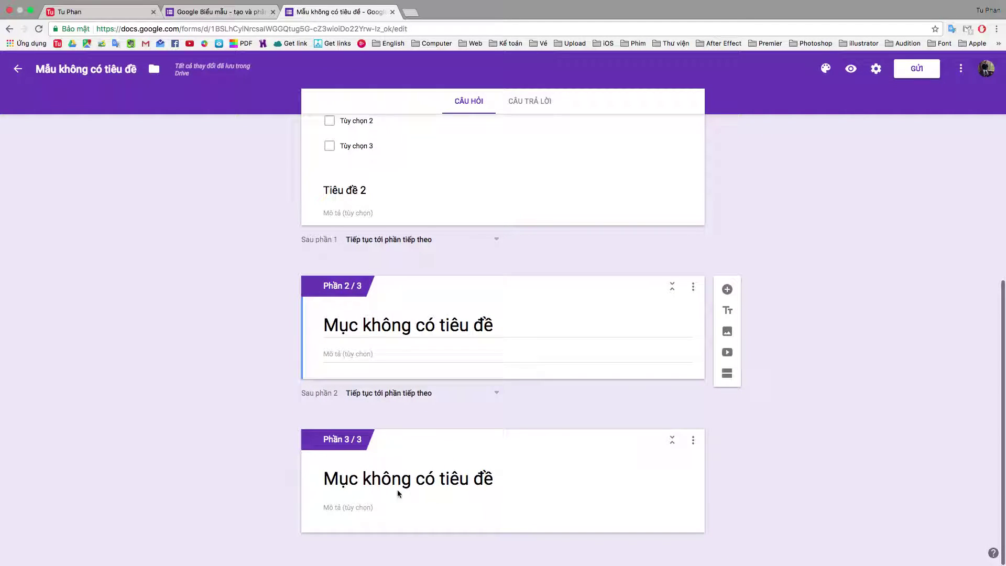
pyautogui.scroll(10, 389, 489)
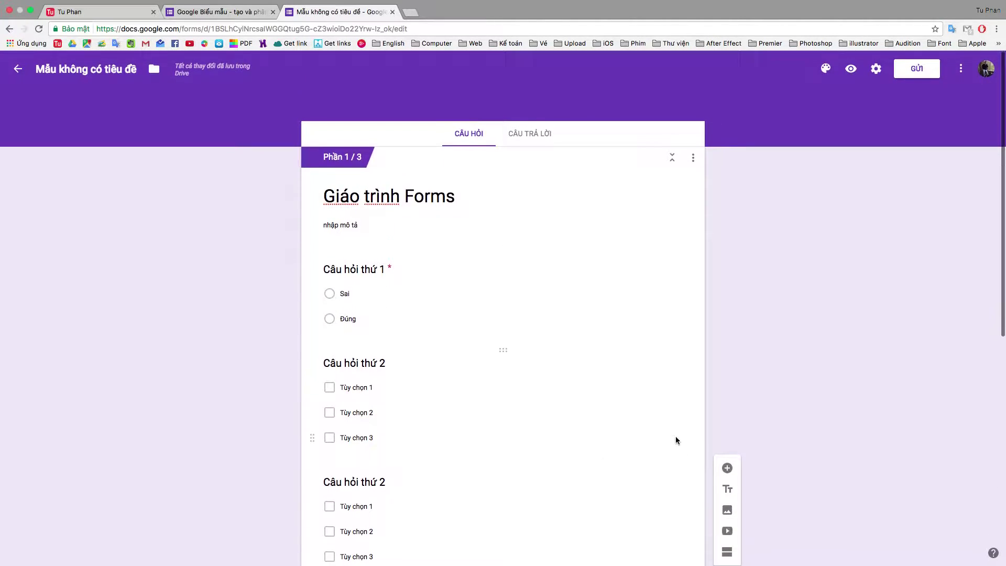
pyautogui.scroll(-5, 728, 432)
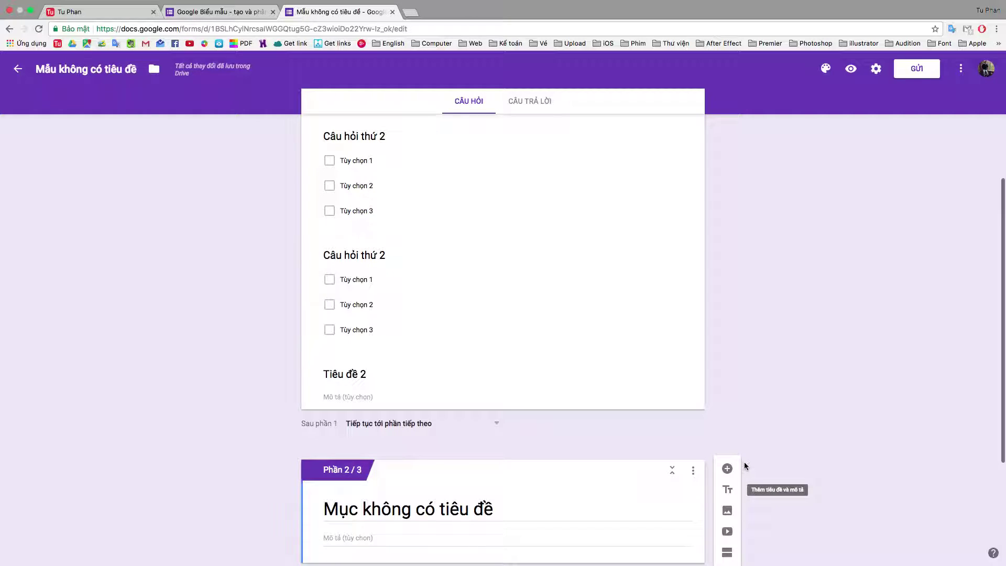
pyautogui.scroll(-2, 738, 444)
pyautogui.scroll(8, 737, 458)
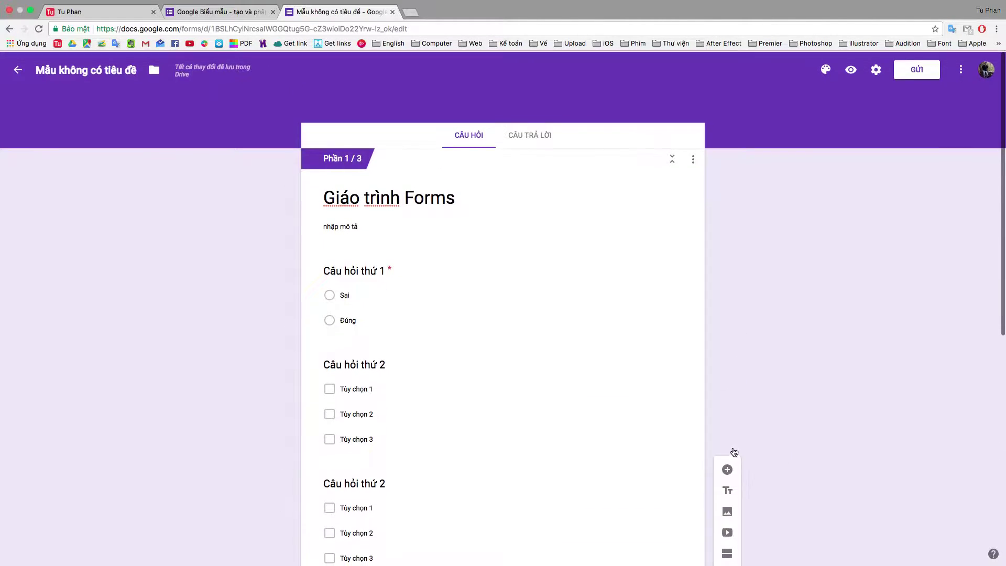
pyautogui.scroll(-5, 733, 466)
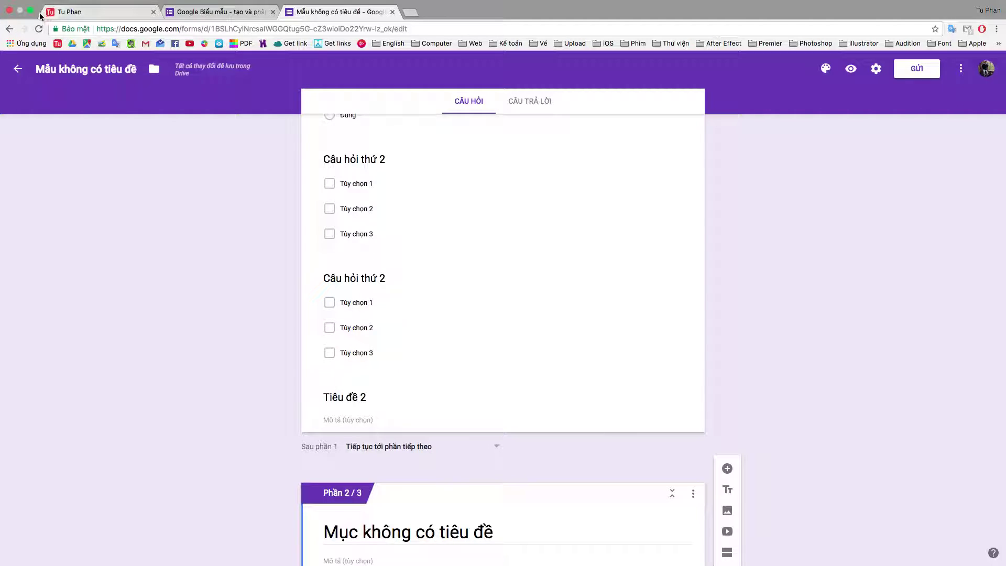
# Consult the "Giáo trình Forms" outline document next to the browser window and return to the full-screen form.
pyautogui.press('ctrl+super+f')
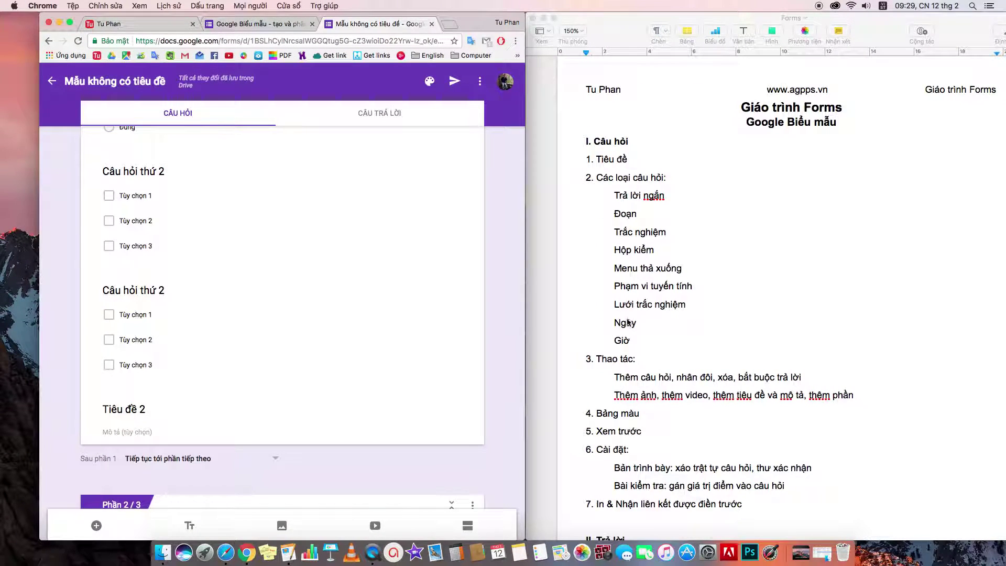
pyautogui.scroll(-5, 625, 331)
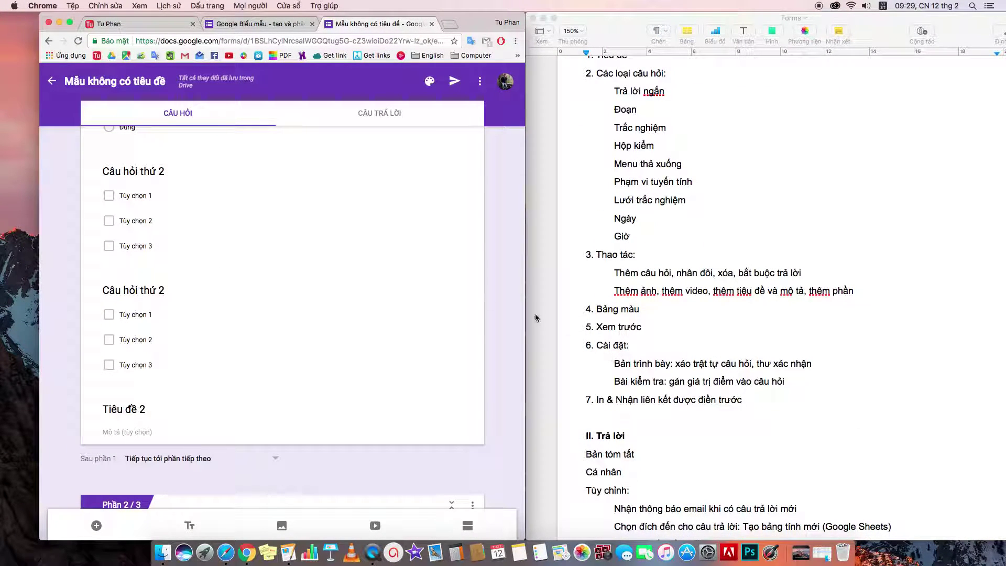
pyautogui.click(70, 23)
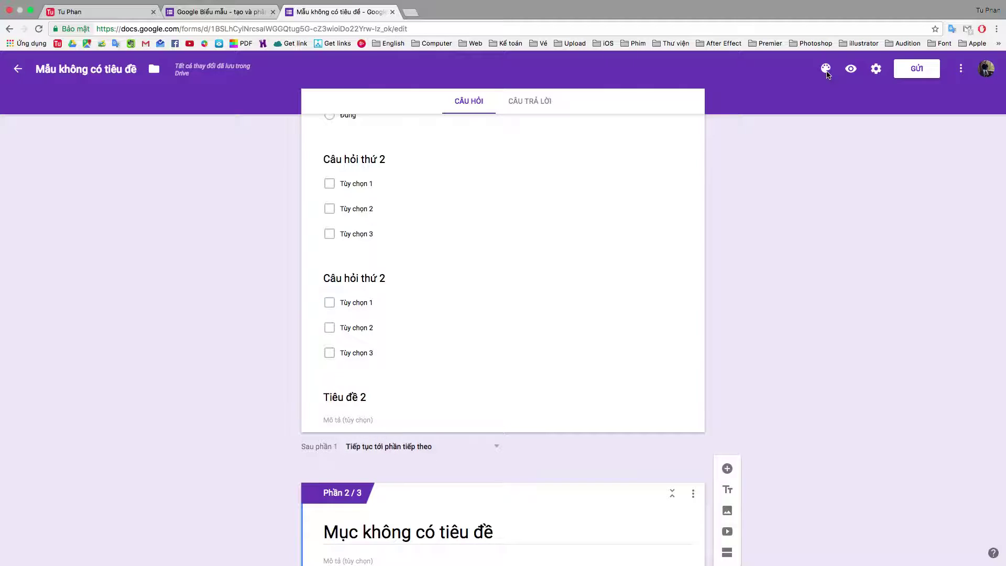
# Apply the pink theme colour to the form, check it across the sections, and replace it with green.
pyautogui.click(828, 74)
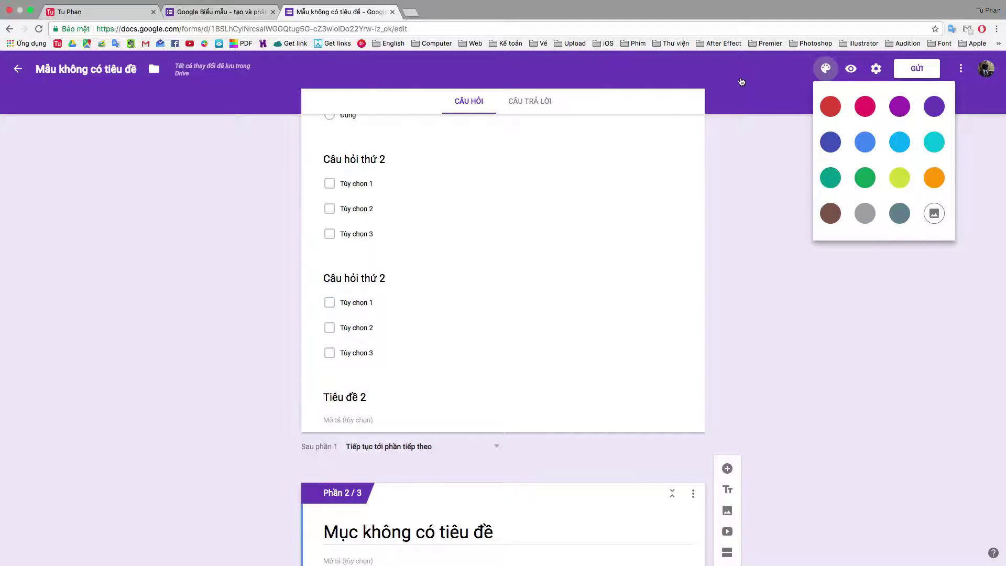
pyautogui.click(871, 112)
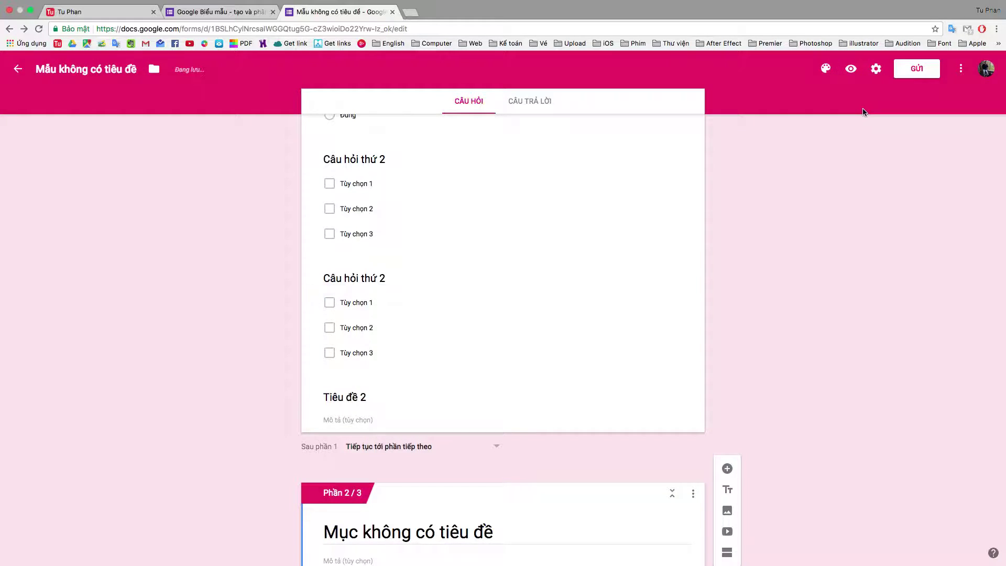
pyautogui.click(826, 74)
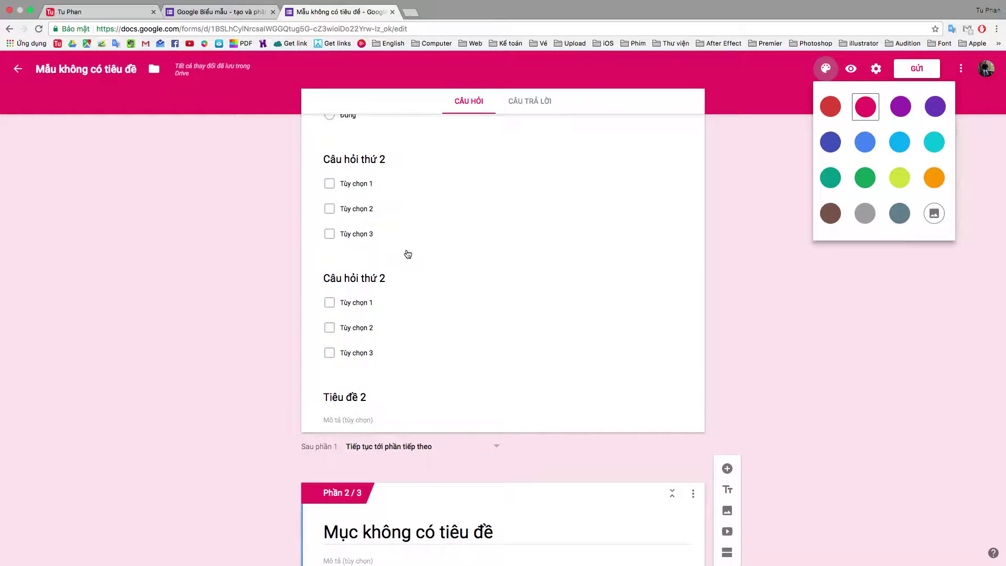
pyautogui.scroll(-4, 409, 254)
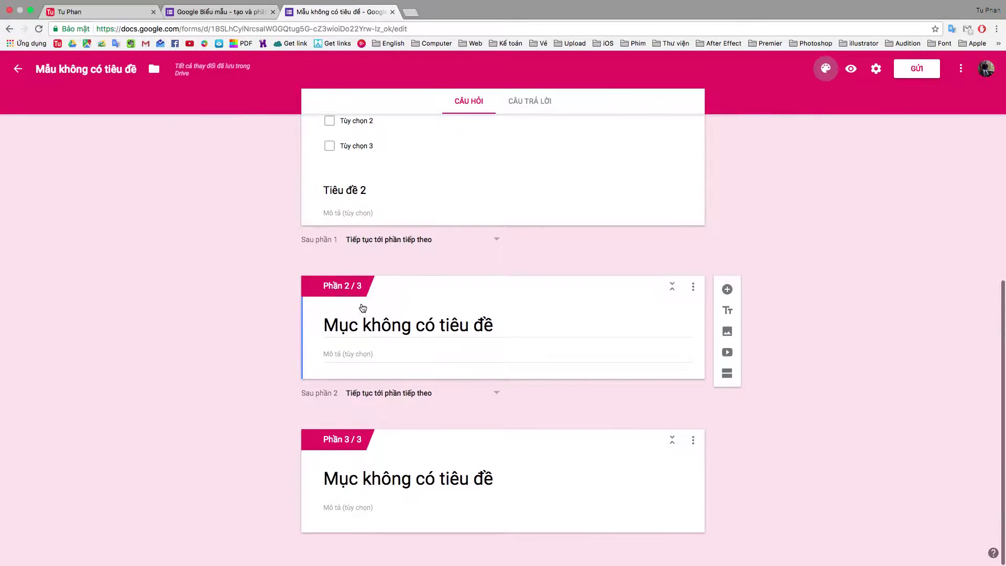
pyautogui.scroll(4, 826, 74)
pyautogui.click(826, 74)
pyautogui.click(859, 176)
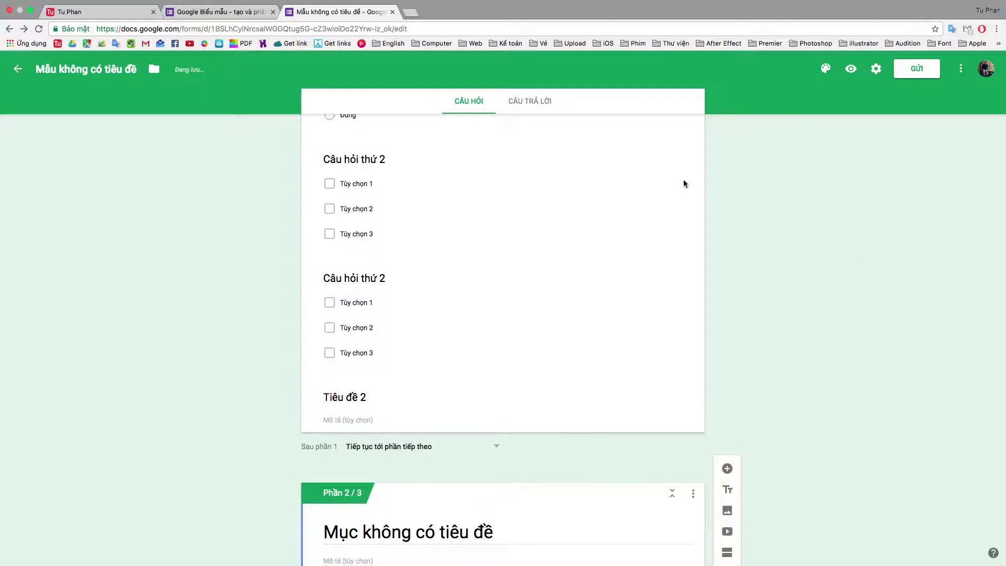
# Open the form's preview and look over its title, description, required-answer note and questions.
pyautogui.click(852, 70)
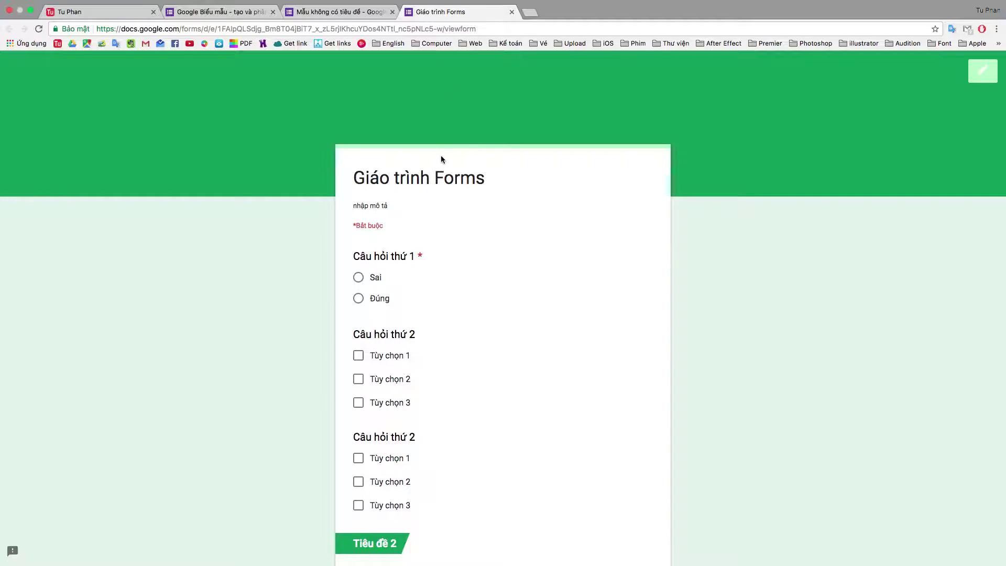
pyautogui.scroll(-3, 438, 206)
pyautogui.scroll(3, 438, 205)
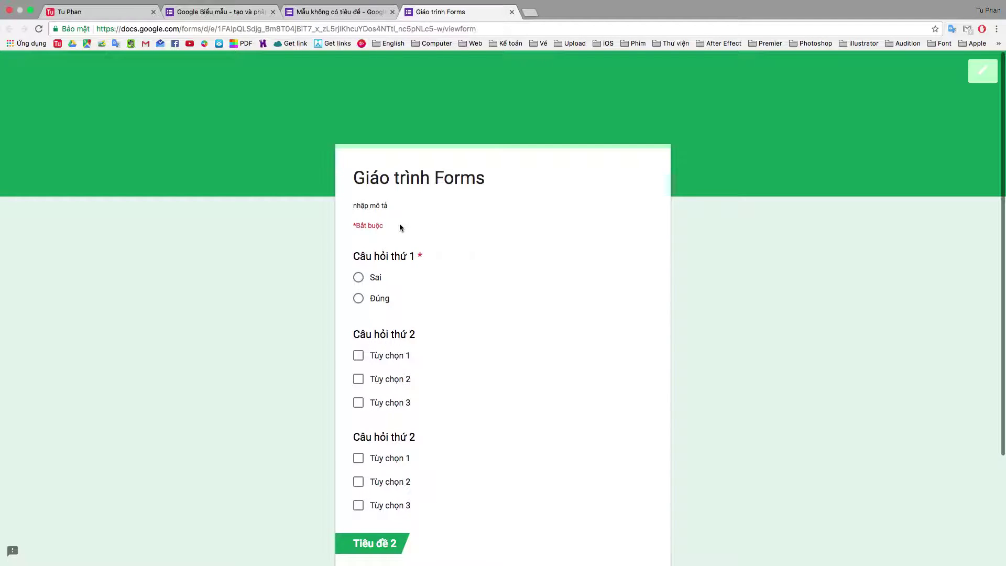
pyautogui.scroll(-3, 399, 223)
pyautogui.scroll(3, 400, 224)
pyautogui.moveTo(486, 183); pyautogui.dragTo(445, 182)
pyautogui.click(380, 205)
# In the preview, answer "Câu hỏi thứ 1" with "Sai" and tick "Tùy chọn 1", "Tùy chọn 2" and "Tùy chọn 3" in the first "Câu hỏi thứ 2".
pyautogui.click(363, 280)
pyautogui.scroll(-2, 362, 303)
pyautogui.click(361, 298)
pyautogui.click(359, 321)
pyautogui.click(359, 346)
# Check the question type of the first "Câu hỏi thứ 2" in the form editor and return to the preview.
pyautogui.moveTo(338, 3)
pyautogui.click(338, 23)
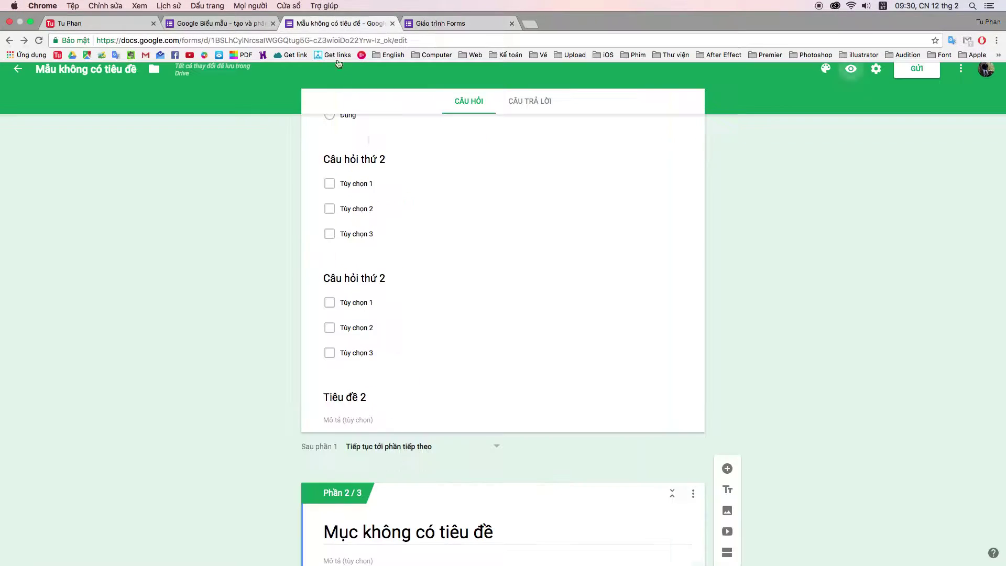
pyautogui.scroll(5, 330, 262)
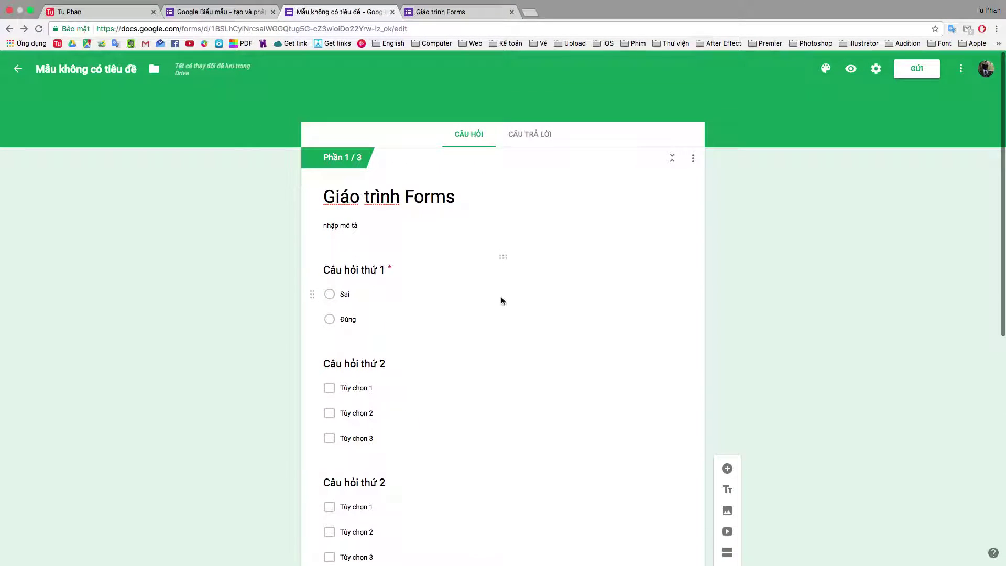
pyautogui.click(594, 371)
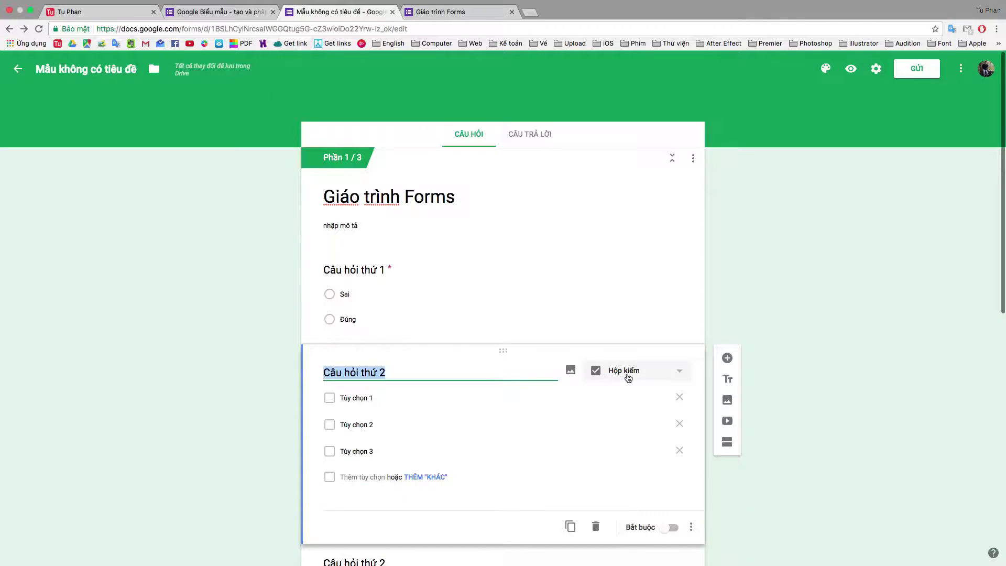
pyautogui.click(451, 12)
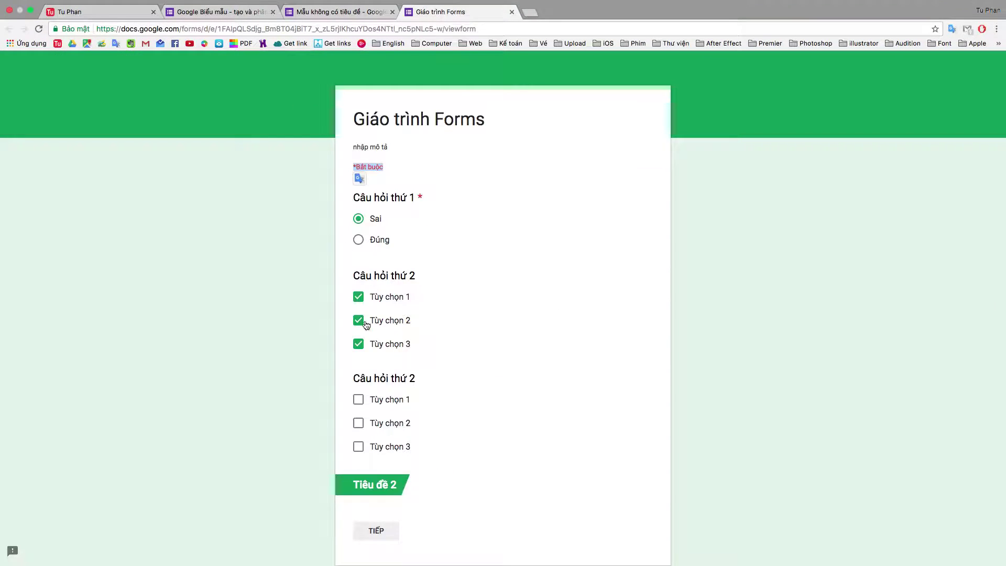
# In the preview, switch "Câu hỏi thứ 1" between "Đúng" and "Sai", and tick and untick "Tùy chọn 1" in the second "Câu hỏi thứ 2".
pyautogui.click(360, 240)
pyautogui.click(358, 219)
pyautogui.click(360, 240)
pyautogui.click(359, 218)
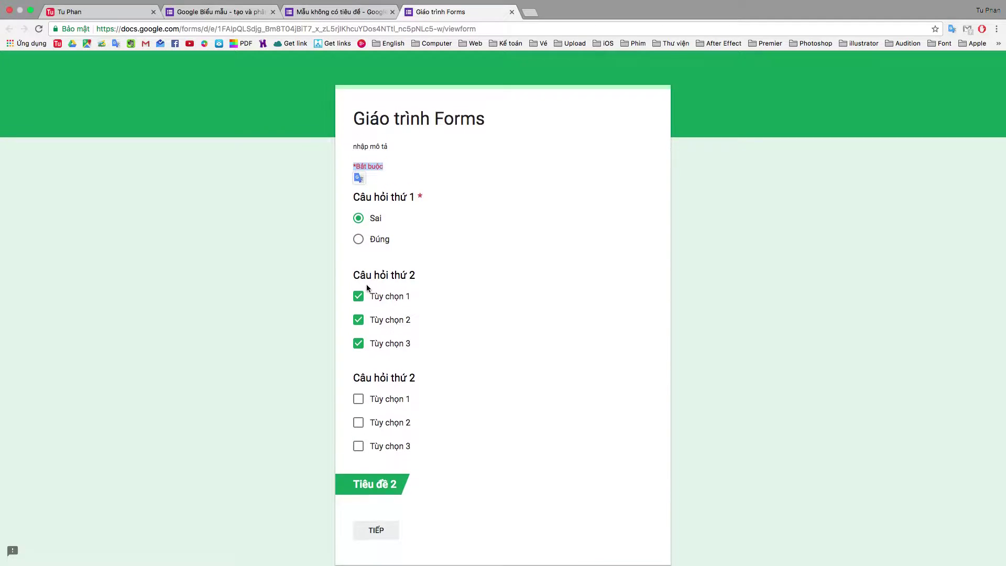
pyautogui.scroll(-3, 358, 296)
pyautogui.click(358, 319)
pyautogui.click(358, 318)
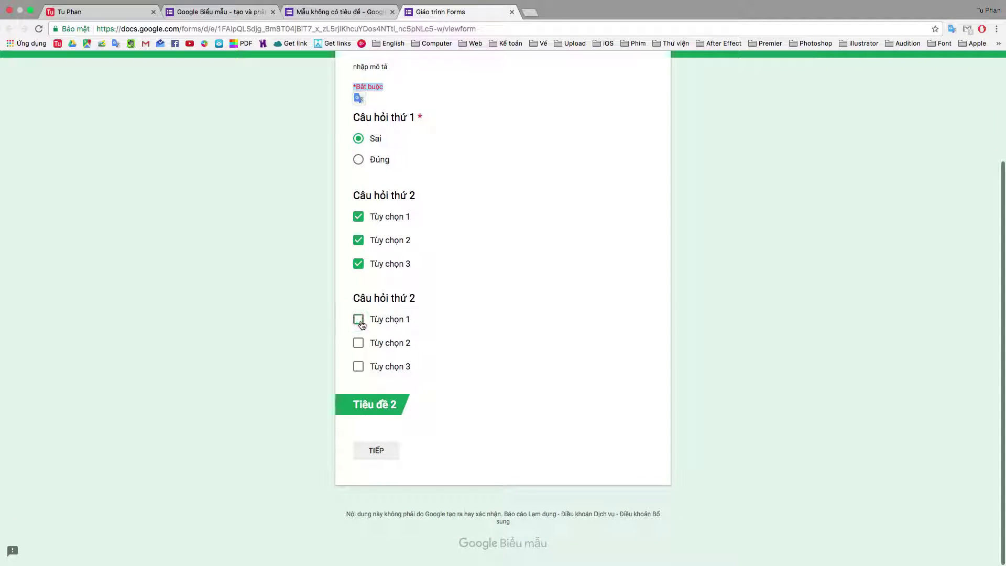
# Advance through the preview's following sections, close the preview and check the remaining topics in the course outline.
pyautogui.click(385, 455)
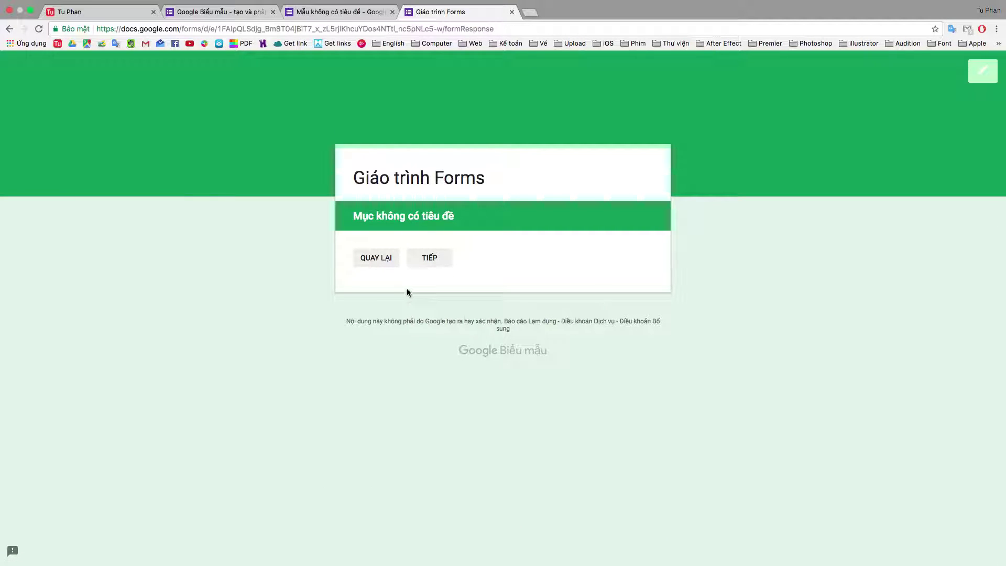
pyautogui.click(437, 260)
pyautogui.click(512, 12)
pyautogui.click(576, 182)
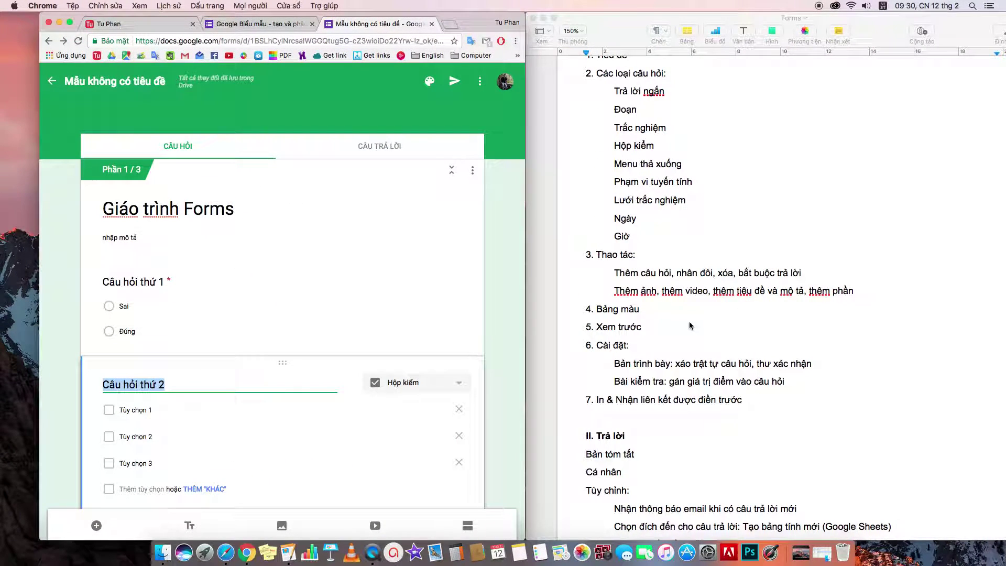
pyautogui.scroll(-4, 690, 326)
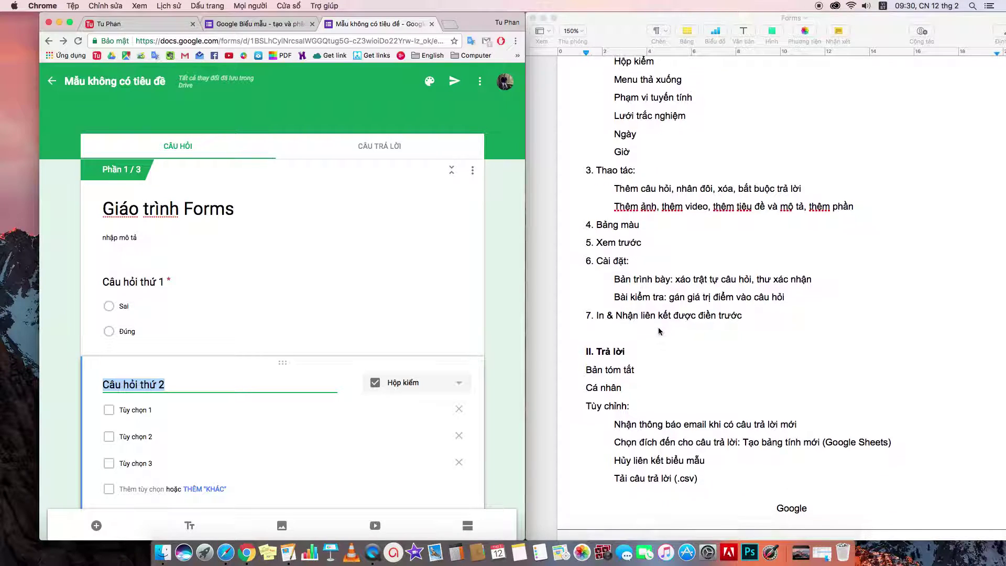
# Open the form's pre-filled link page, look through its sections and submit it with the questions unanswered.
pyautogui.click(480, 84)
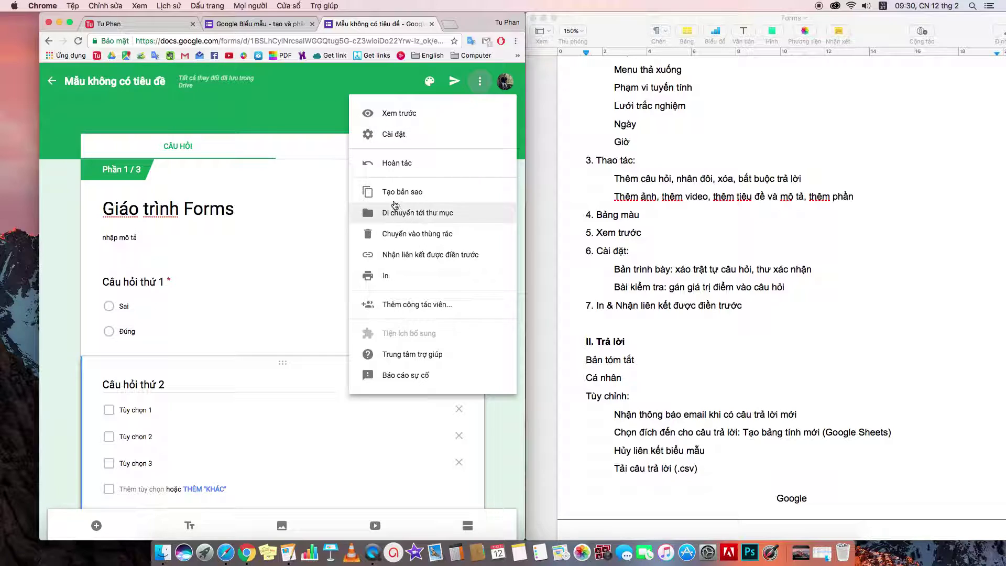
pyautogui.click(411, 261)
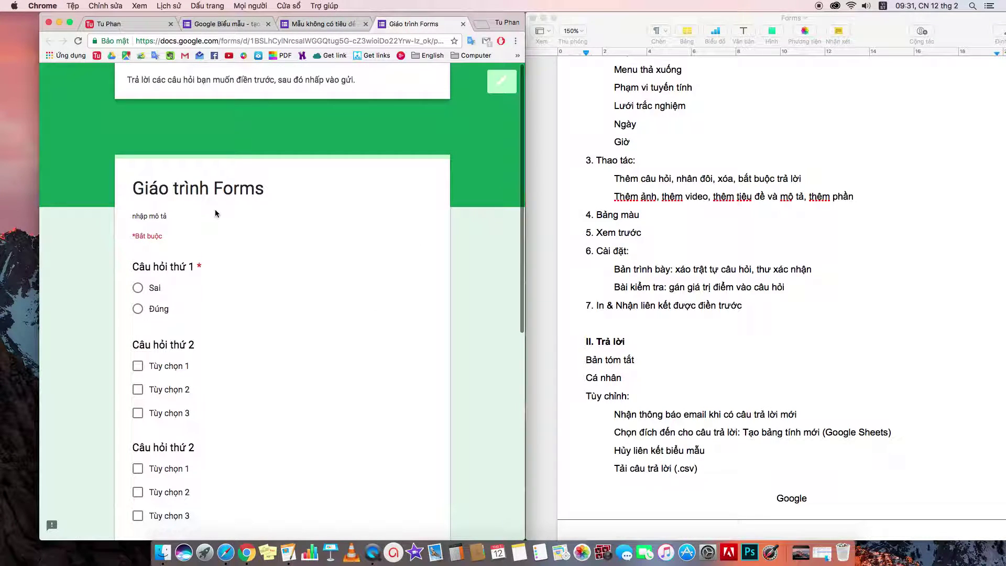
pyautogui.scroll(-3, 318, 167)
pyautogui.scroll(-5, 319, 176)
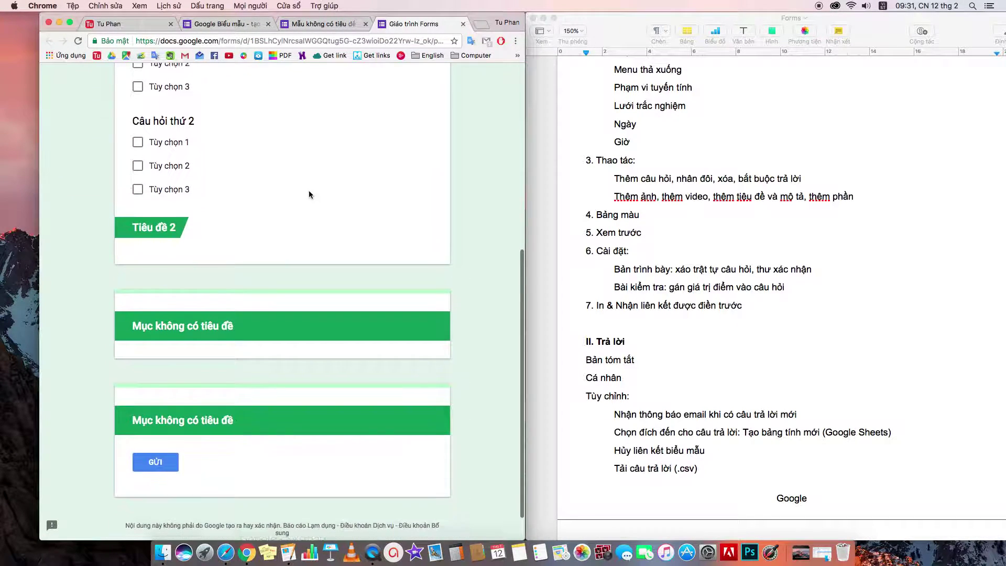
pyautogui.click(155, 428)
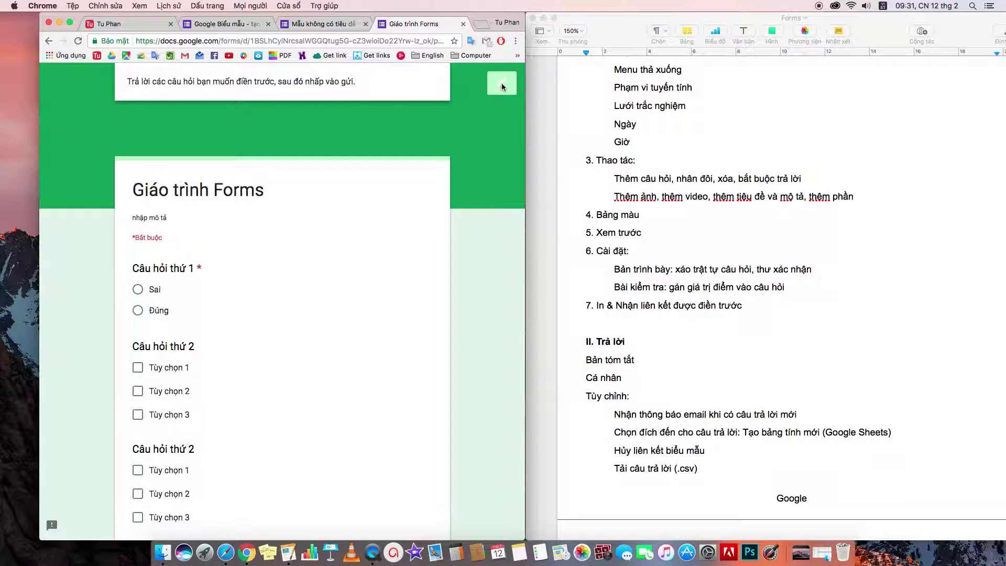
# Look over the pre-filled link page from its title to its last section, check its web address and close it.
pyautogui.scroll(-7, 253, 230)
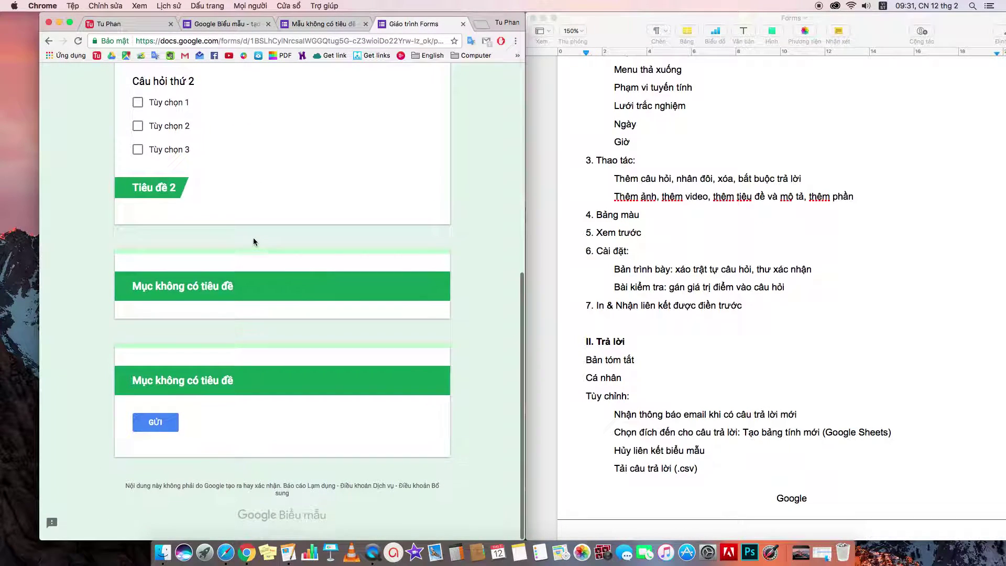
pyautogui.scroll(7, 253, 242)
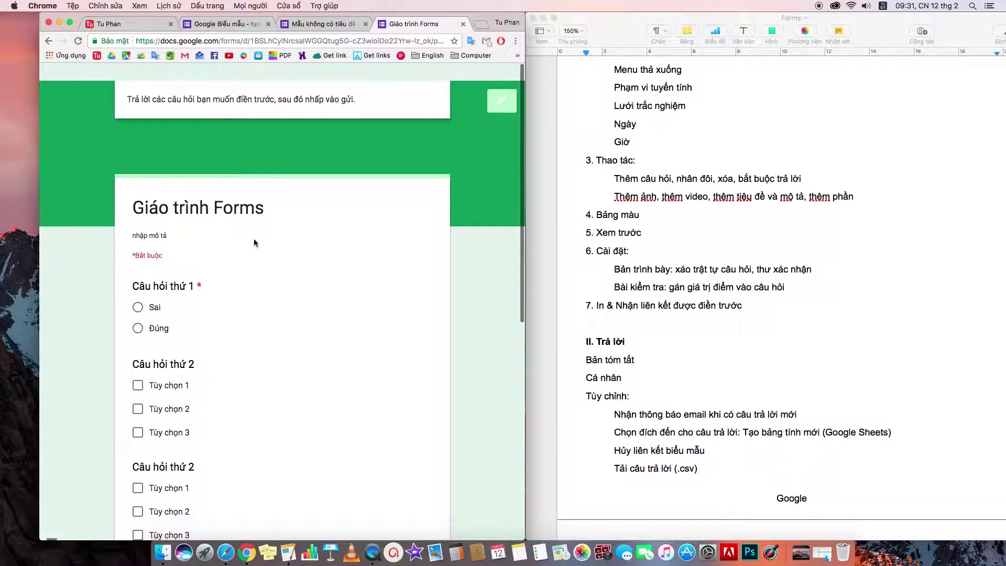
pyautogui.click(315, 40)
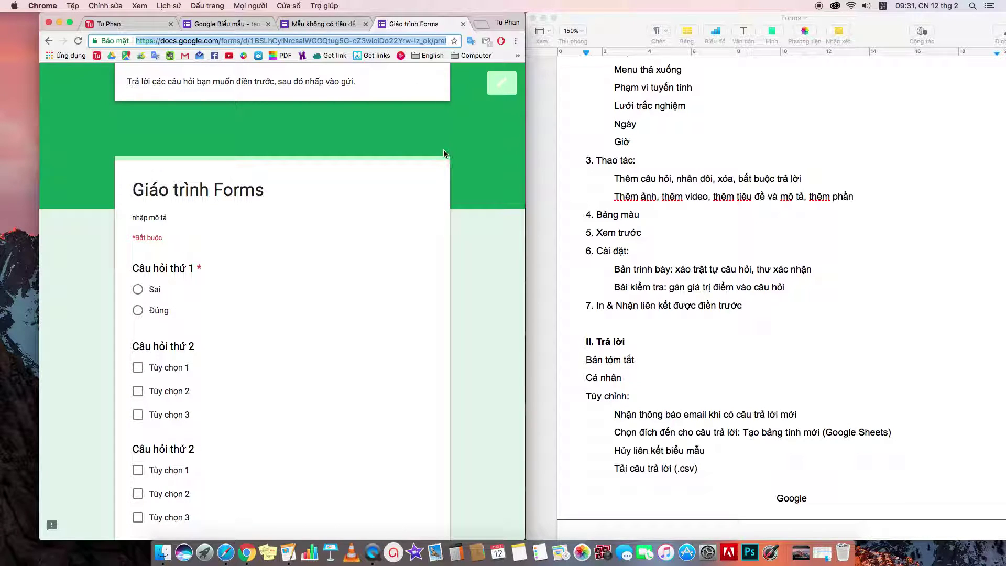
pyautogui.click(501, 88)
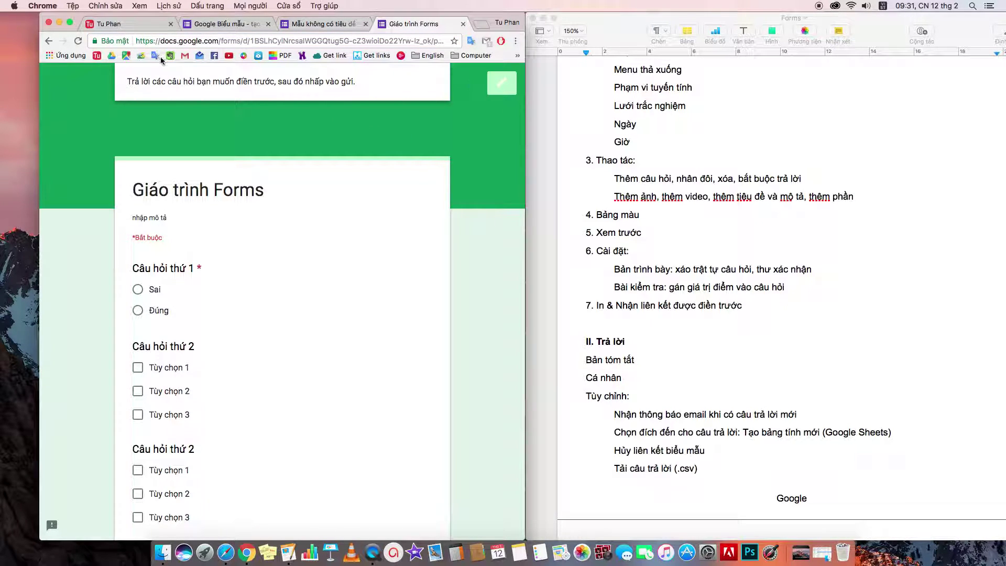
pyautogui.click(69, 23)
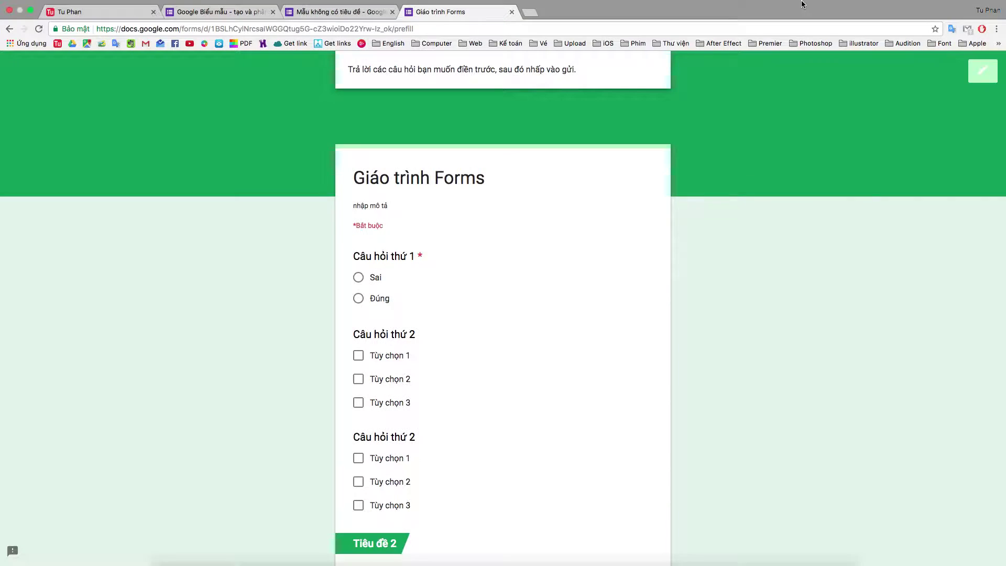
pyautogui.click(512, 12)
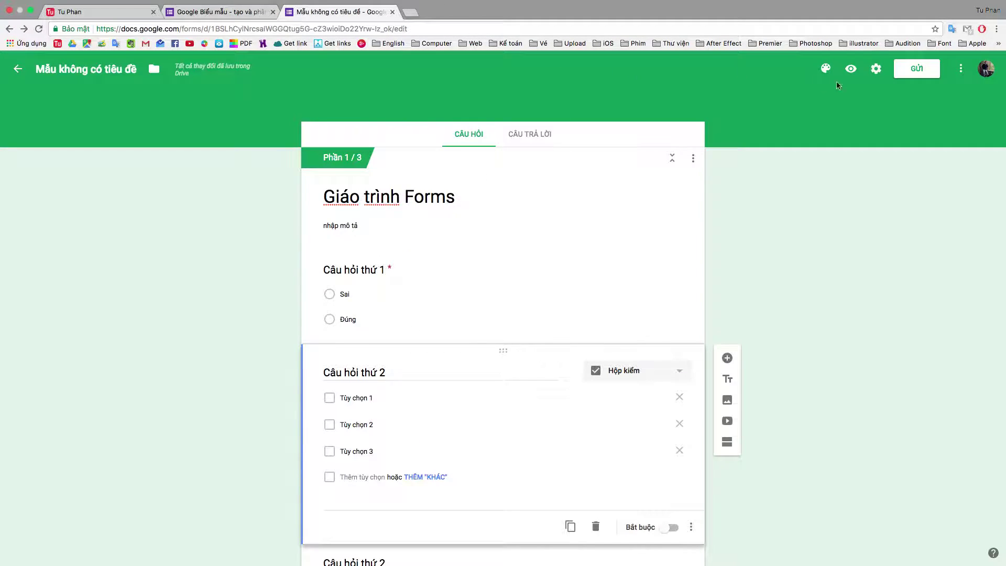
# Open the pre-filled link page again from the form editor, view it full screen and return to the editor beside the outline.
pyautogui.click(961, 71)
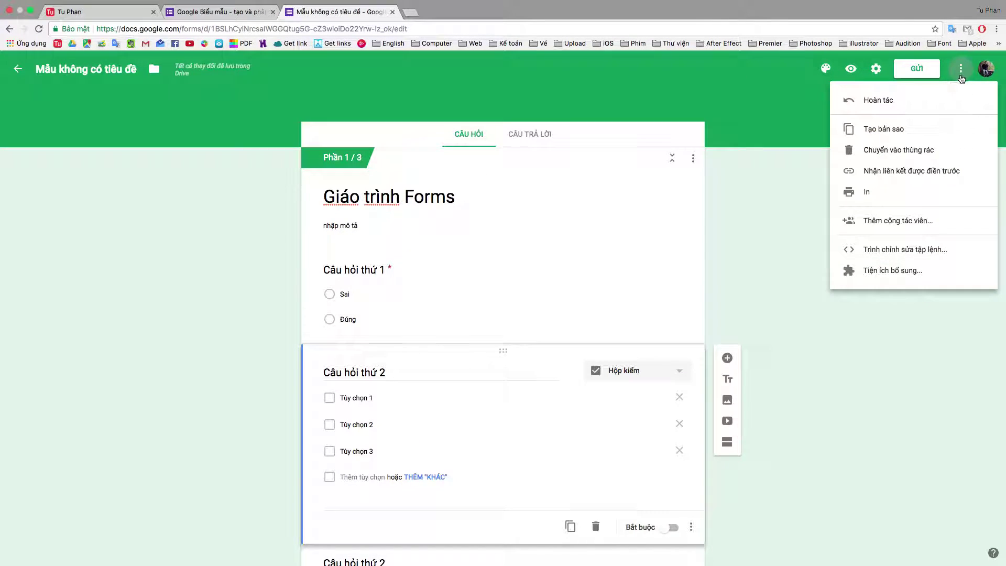
pyautogui.click(910, 178)
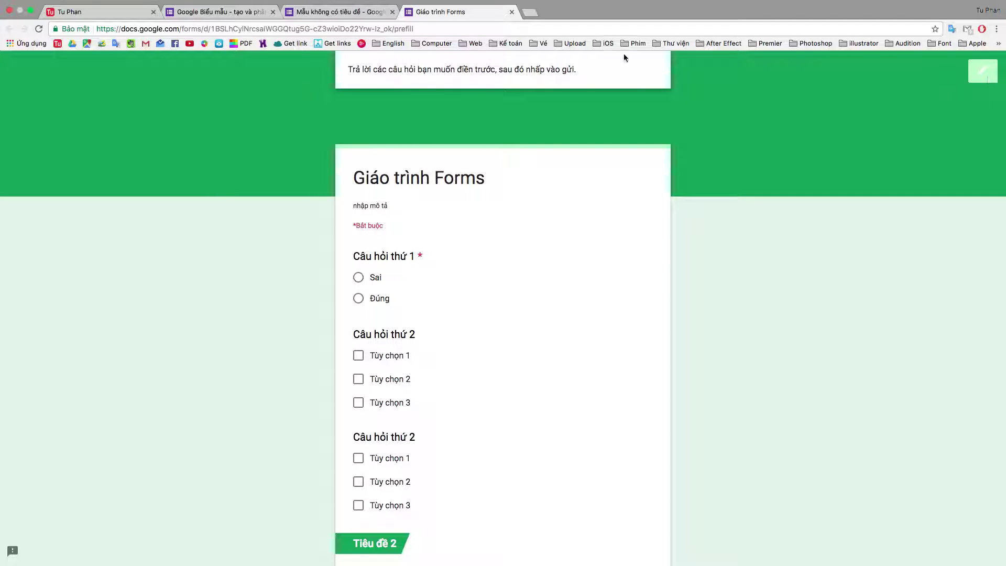
pyautogui.click(512, 12)
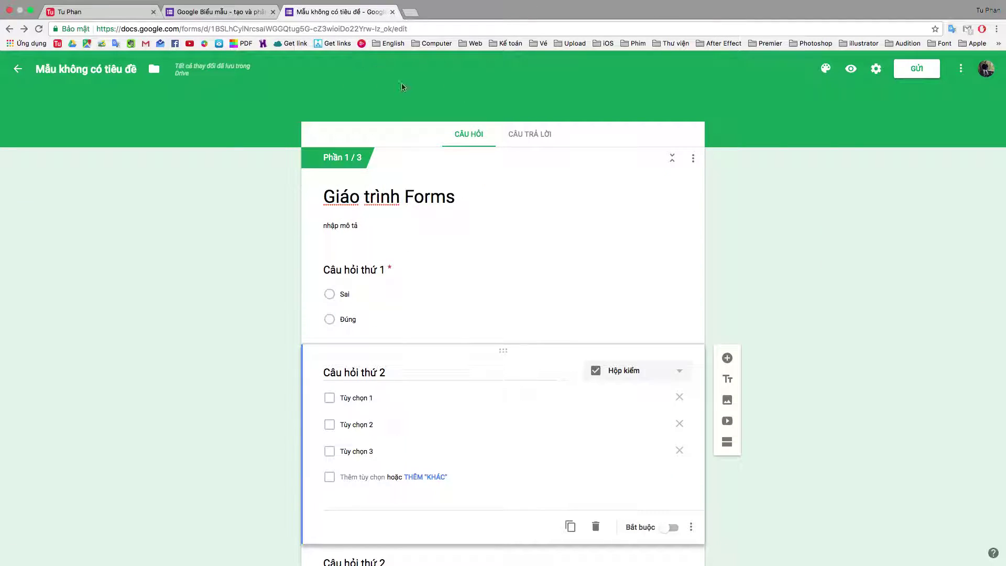
pyautogui.click(32, 13)
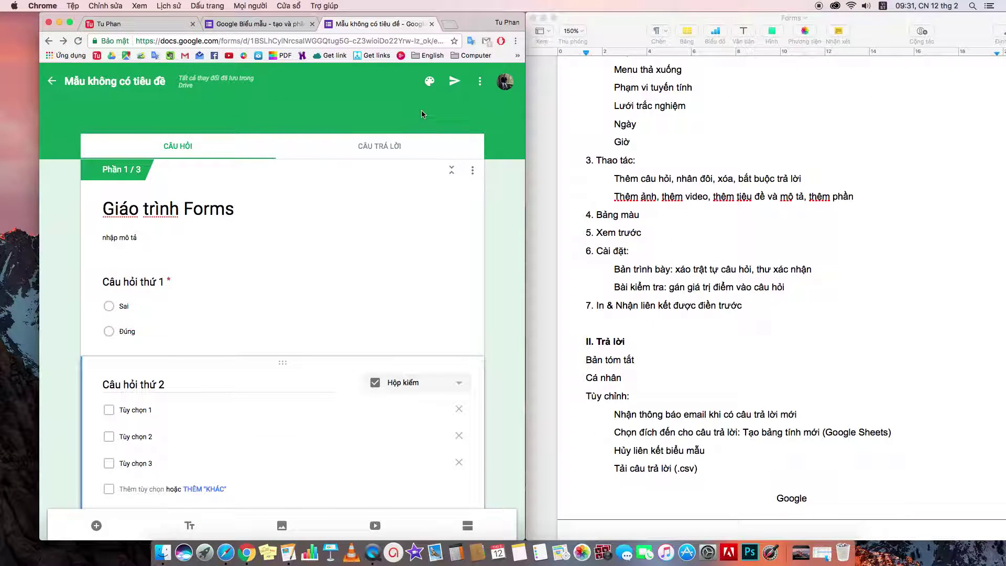
# In the form's general settings, enable "Thu thập địa chỉ email" and tick and untick "Xác nhận trả lời".
pyautogui.click(479, 81)
pyautogui.click(397, 136)
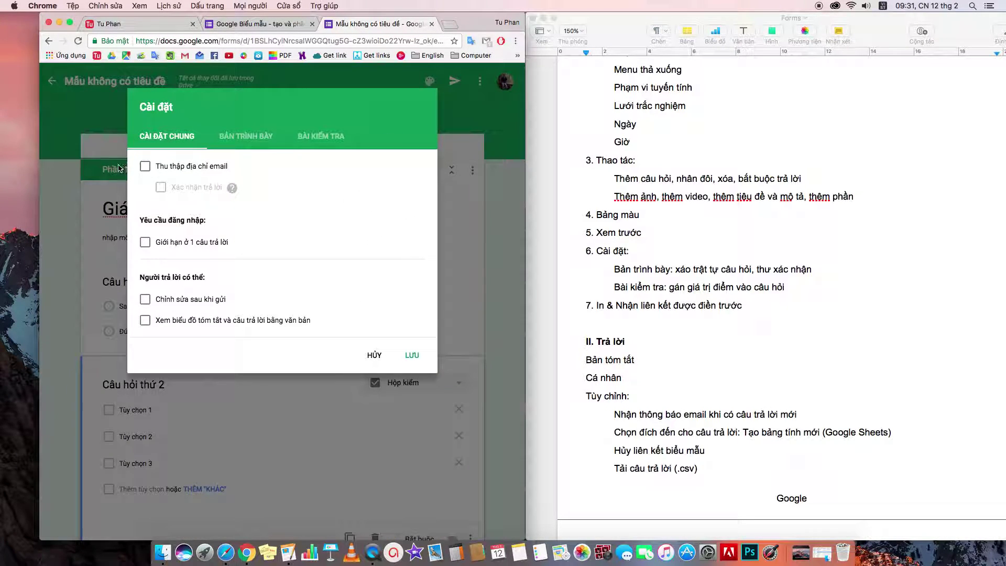
pyautogui.click(145, 169)
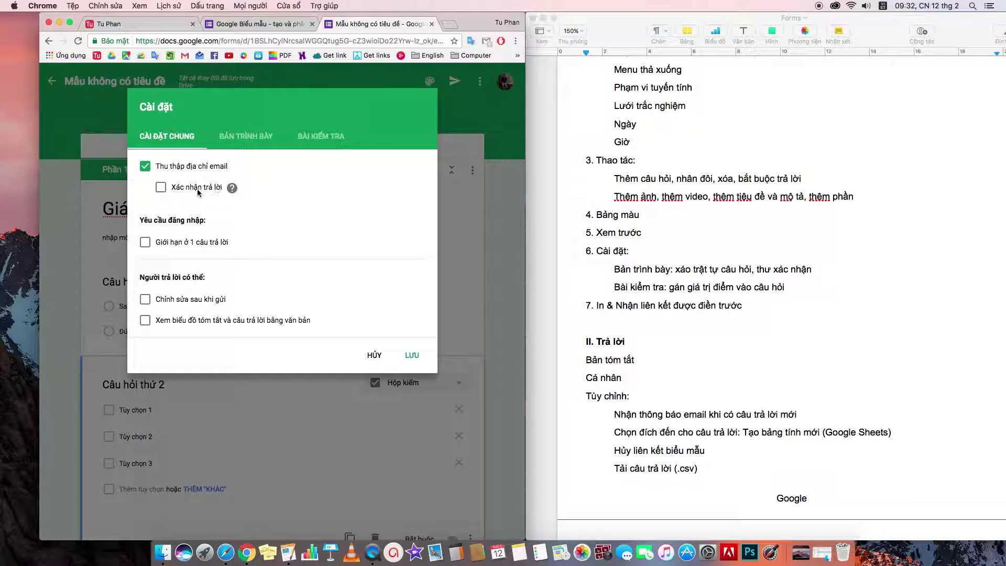
pyautogui.click(162, 190)
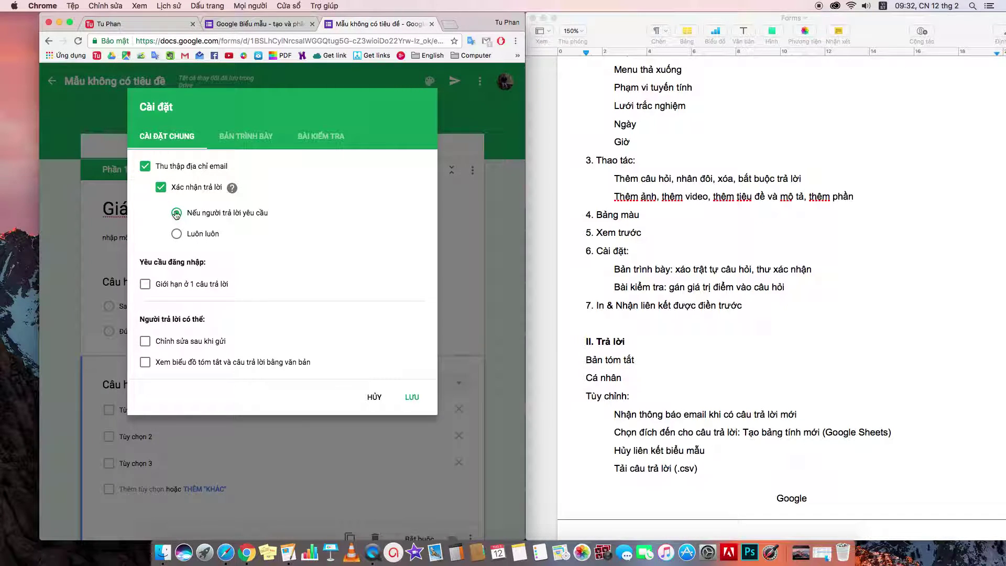
pyautogui.click(161, 188)
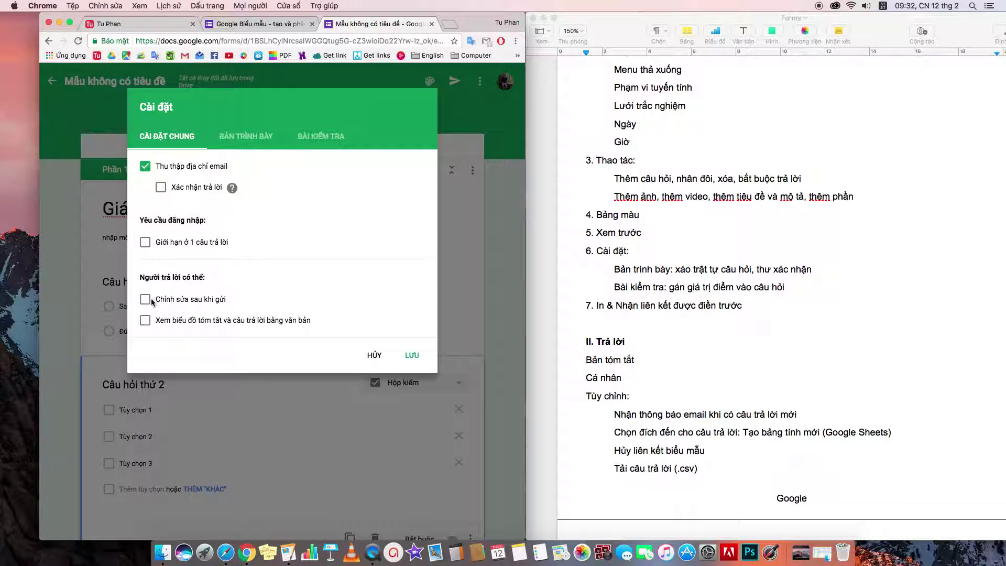
# In the form's presentation settings, turn "Xáo trật tự câu hỏi" on and off again.
pyautogui.click(246, 136)
pyautogui.click(157, 187)
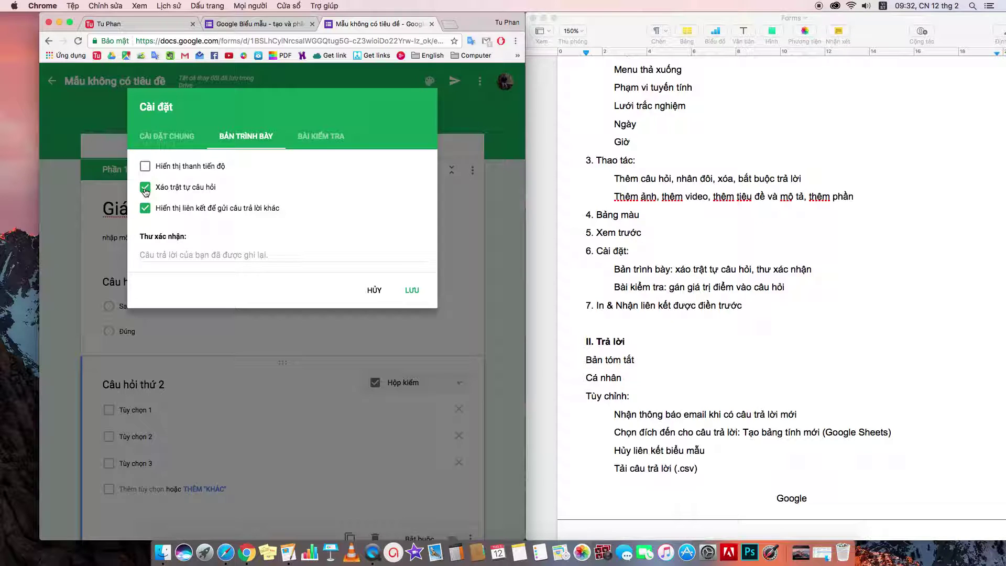
pyautogui.click(146, 190)
# Turn on "Đặt làm bài kiểm tra" in the quiz settings, review its options and cancel the settings changes.
pyautogui.click(322, 140)
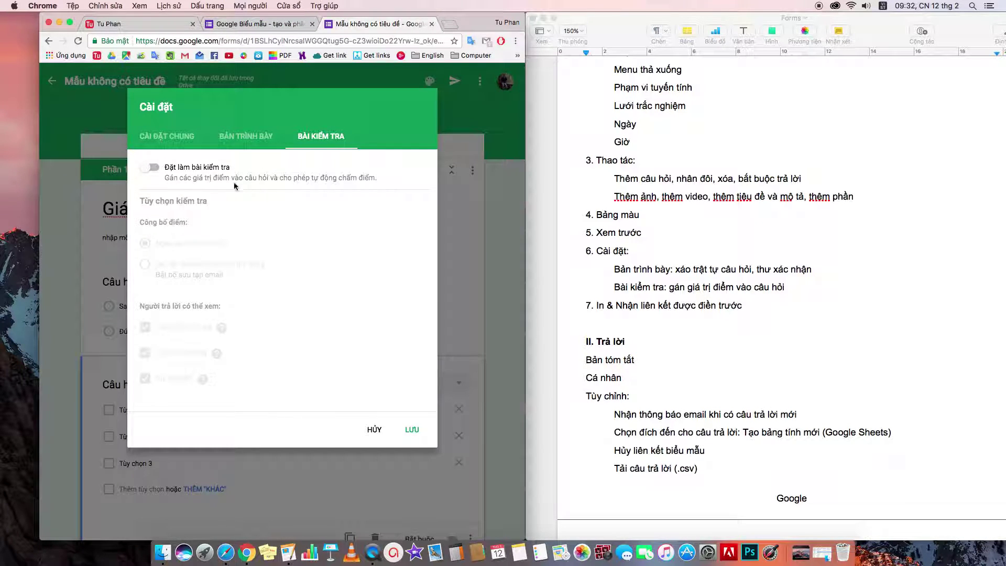
pyautogui.click(156, 168)
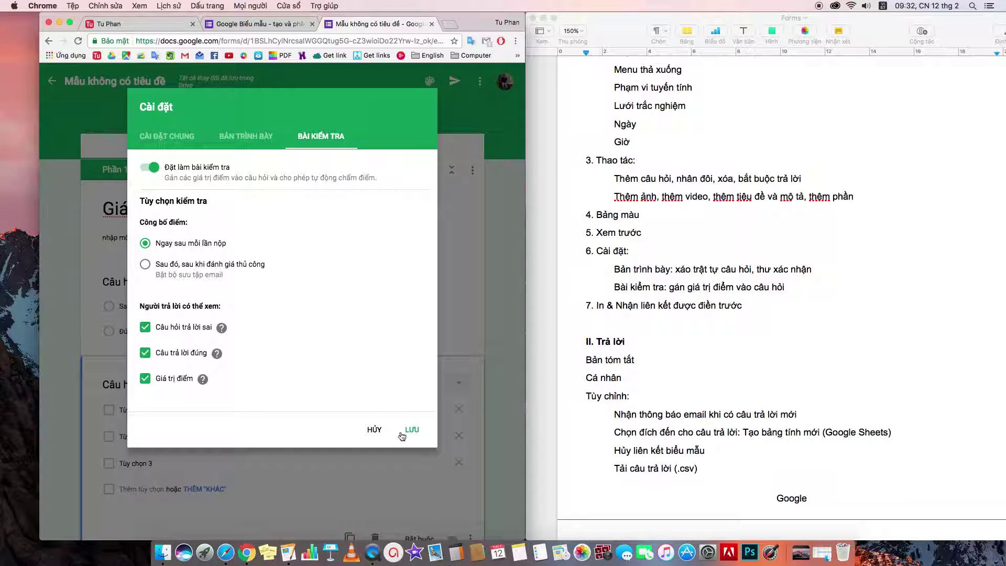
pyautogui.click(374, 431)
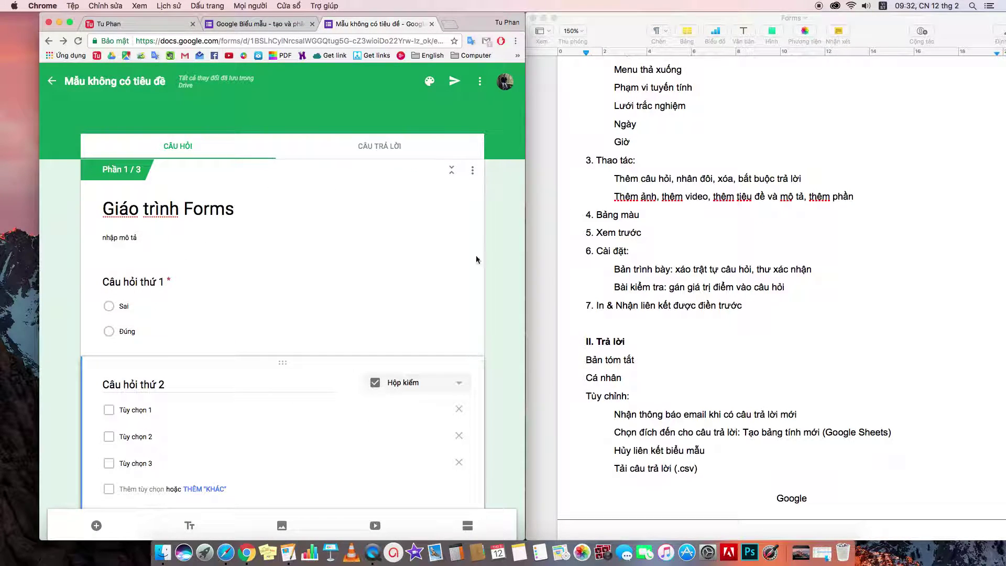
# Read the "II. Trả lời" section of the Pages outline and view the form's responses alongside it.
pyautogui.click(640, 286)
pyautogui.scroll(-5, 640, 287)
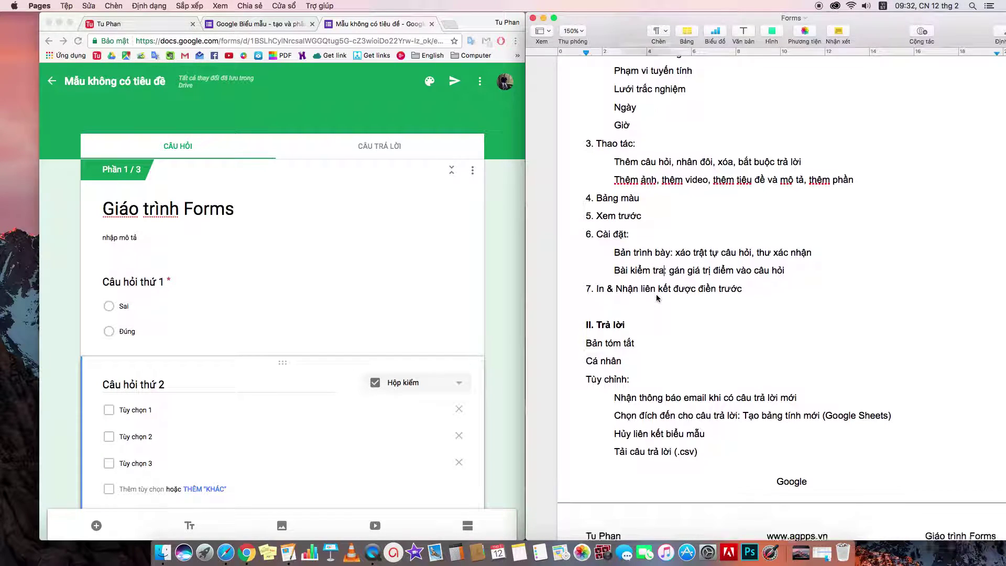
pyautogui.click(376, 173)
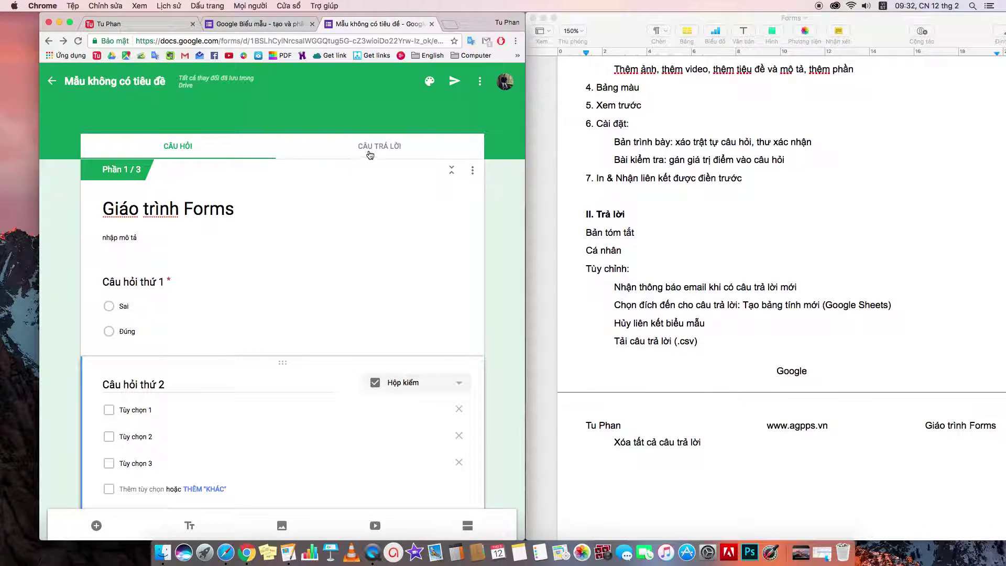
pyautogui.click(372, 154)
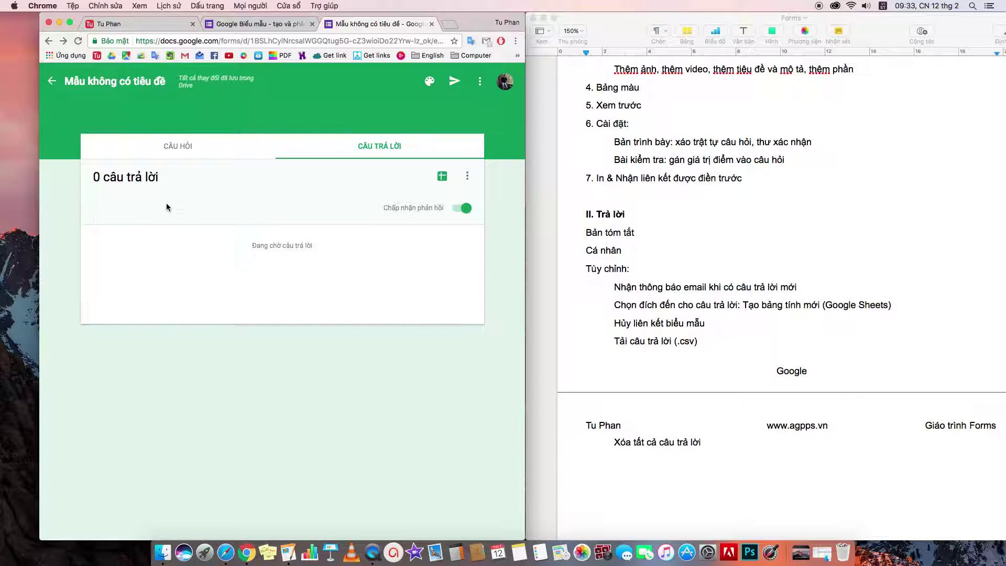
pyautogui.click(621, 274)
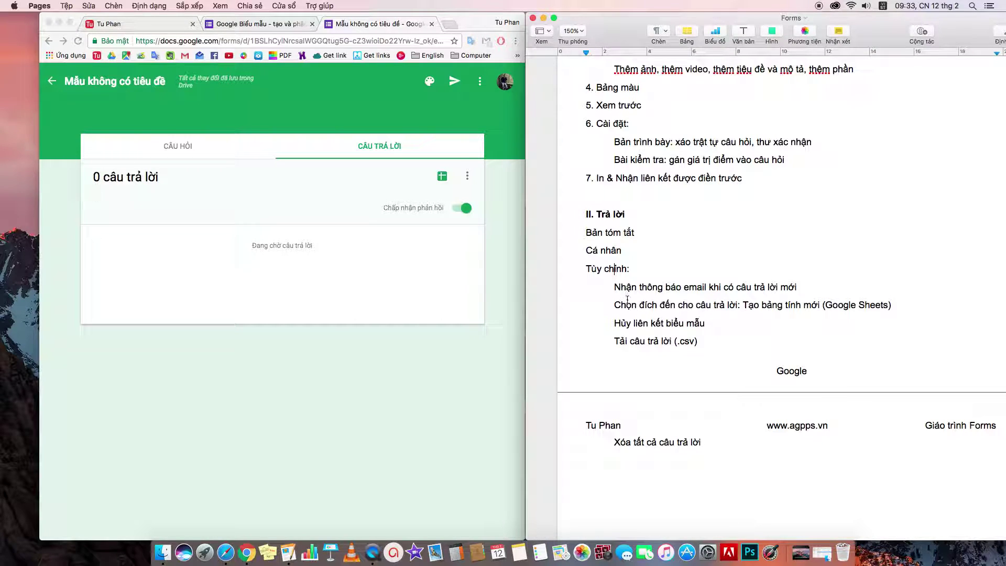
pyautogui.scroll(-2, 653, 309)
pyautogui.scroll(-3, 653, 310)
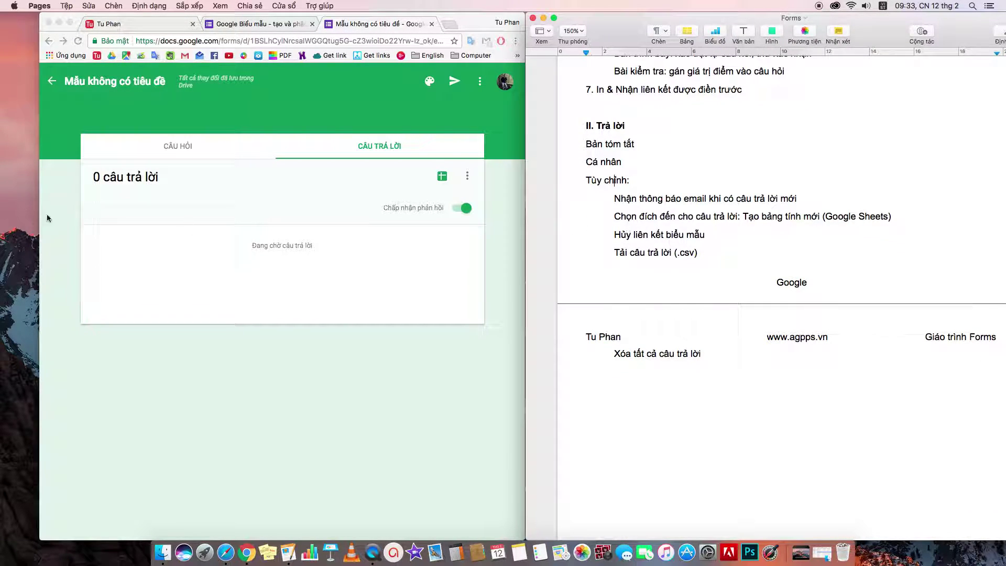
# Leave the form editor and open the Google Biểu mẫu list of recent forms full screen.
pyautogui.click(189, 206)
pyautogui.click(52, 81)
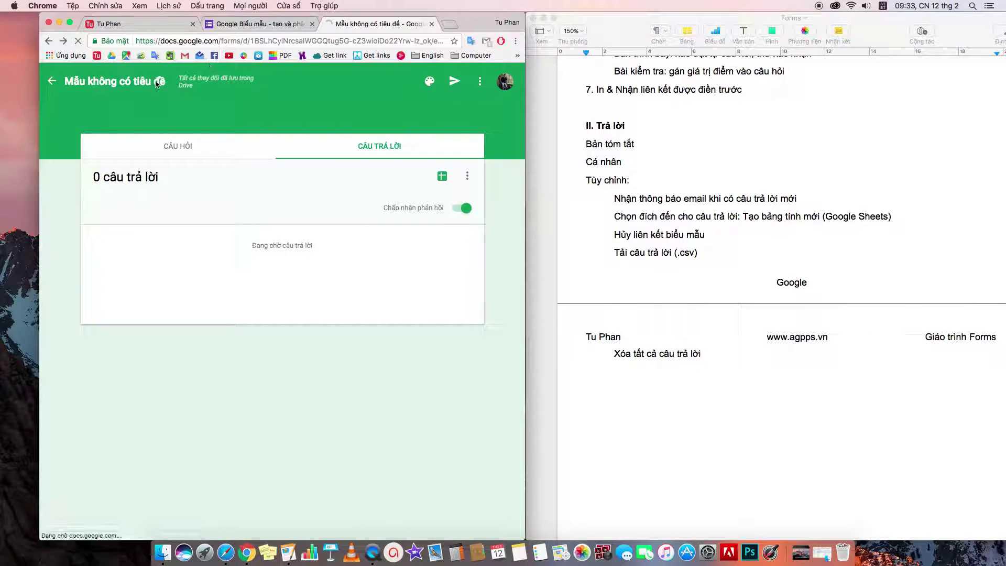
pyautogui.click(432, 25)
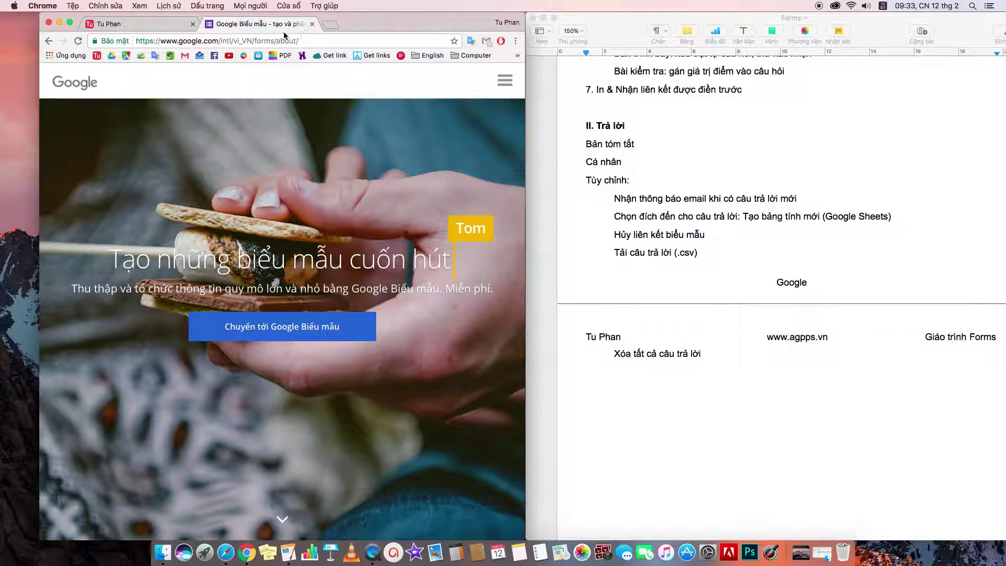
pyautogui.click(71, 23)
pyautogui.click(511, 377)
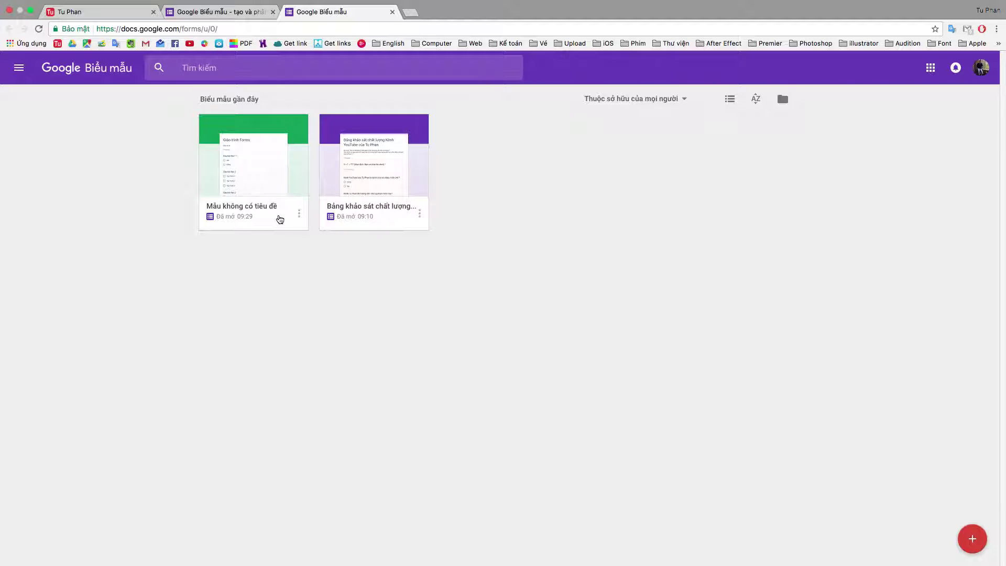
# Move the untitled form "Mẫu không có tiêu đề" to the trash and open the YouTube channel quality survey form.
pyautogui.rightClick(272, 165)
pyautogui.click(267, 198)
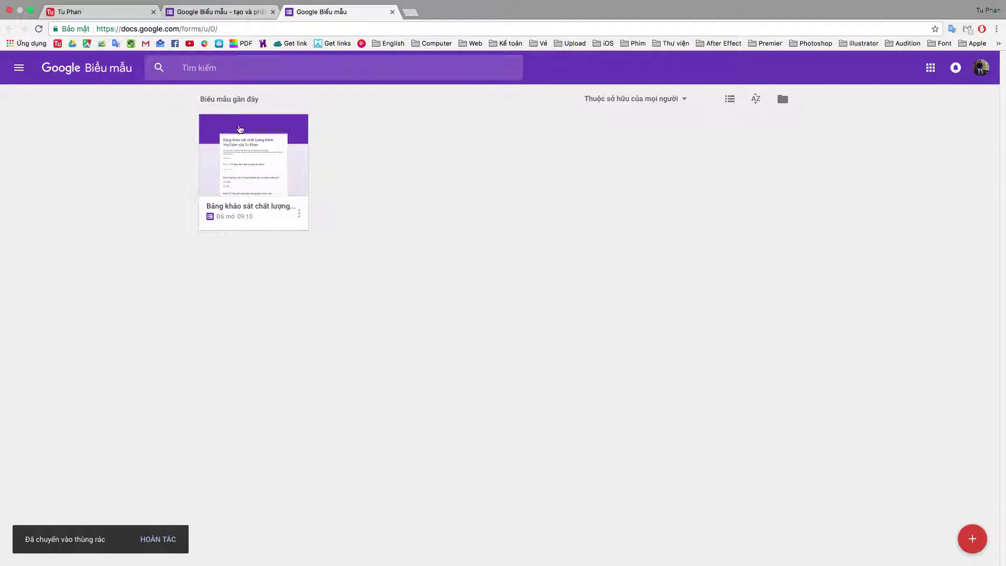
pyautogui.click(253, 170)
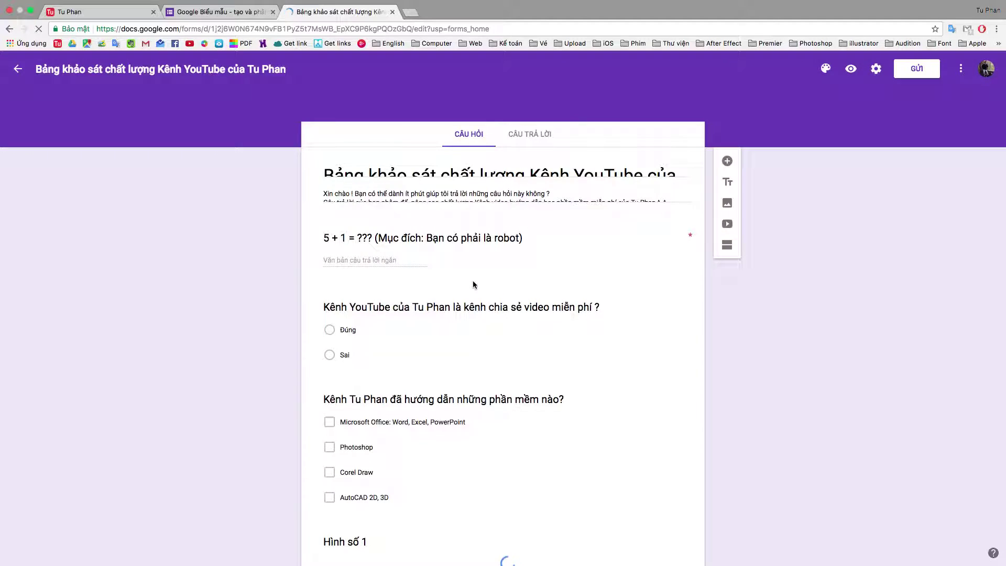
# Preview the survey form and answer the required "5 + 1 = ???" robot-check question with 6.
pyautogui.click(850, 70)
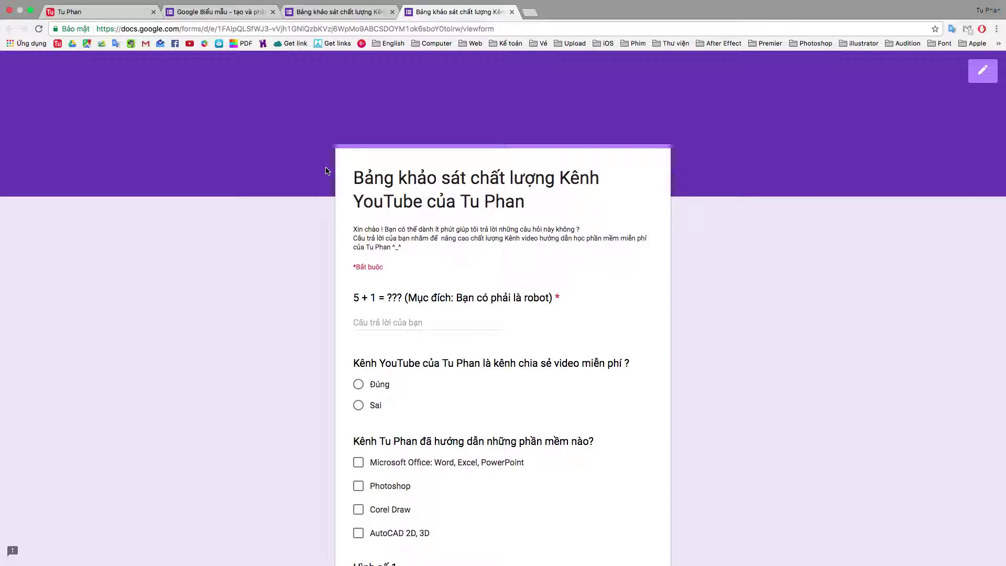
pyautogui.scroll(-1, 430, 197)
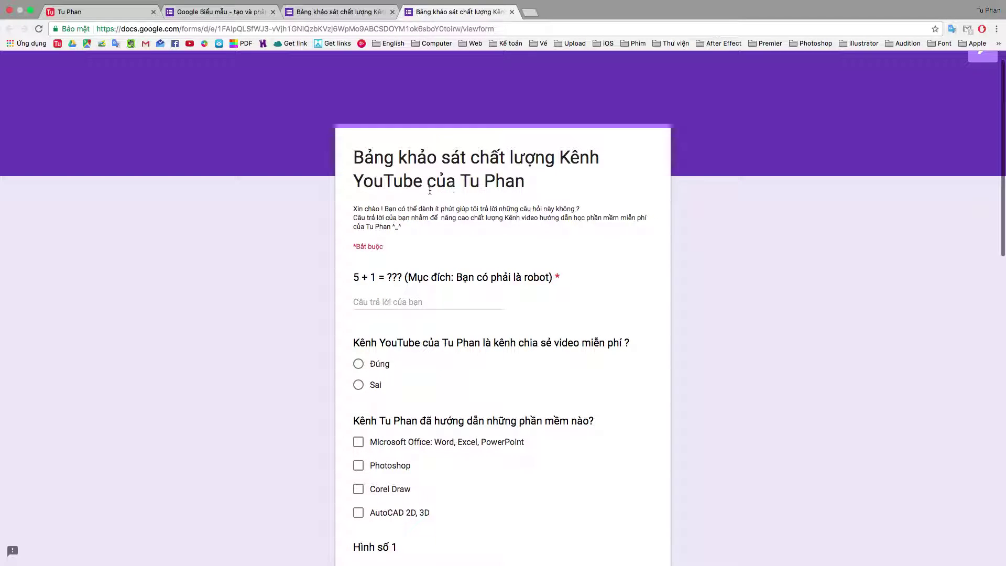
pyautogui.scroll(-3, 420, 222)
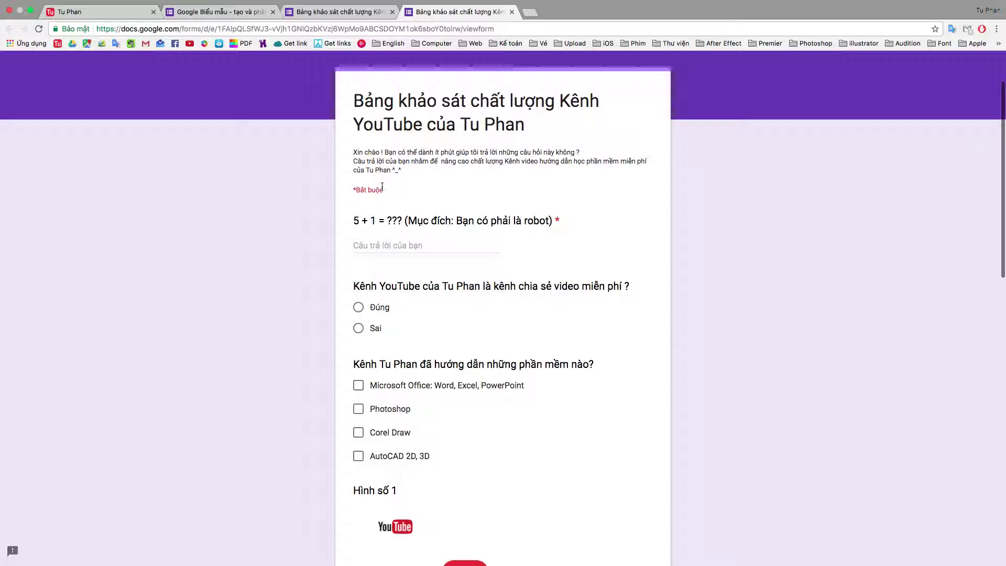
pyautogui.scroll(1, 367, 204)
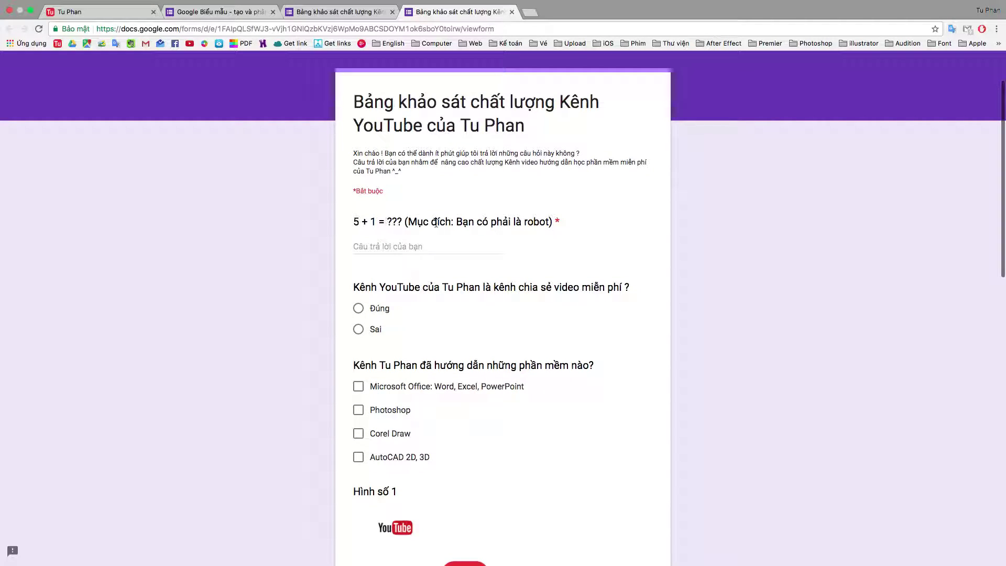
pyautogui.click(381, 246)
pyautogui.write('6')
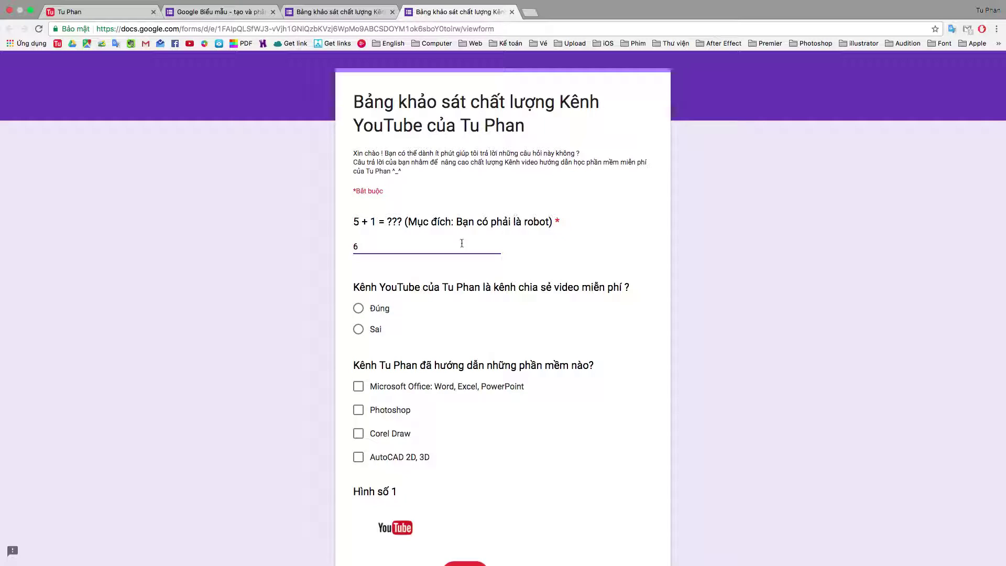
# Answer "Đúng" to the question whether the YouTube channel shares free videos.
pyautogui.scroll(-1, 420, 245)
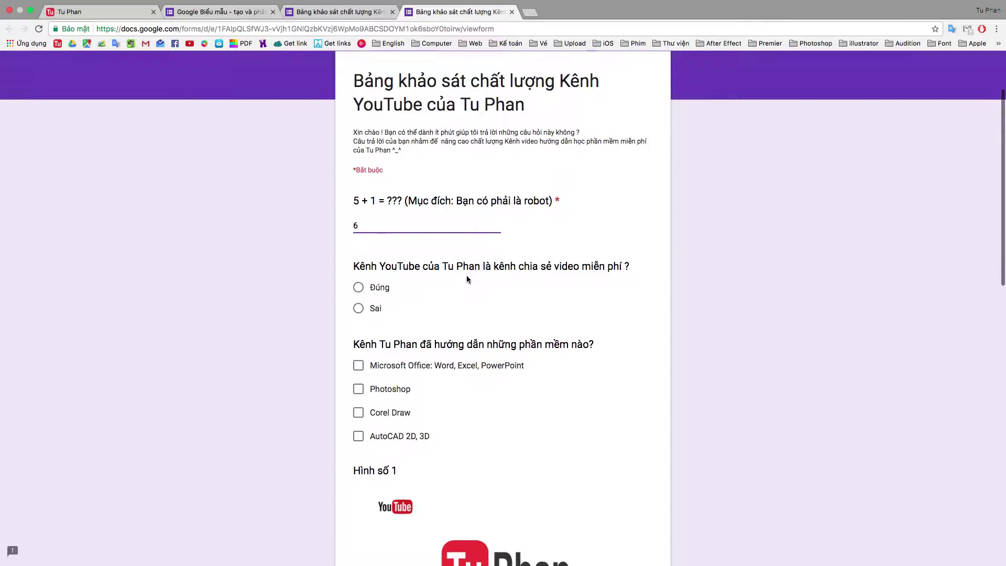
pyautogui.scroll(-3, 467, 275)
pyautogui.click(359, 226)
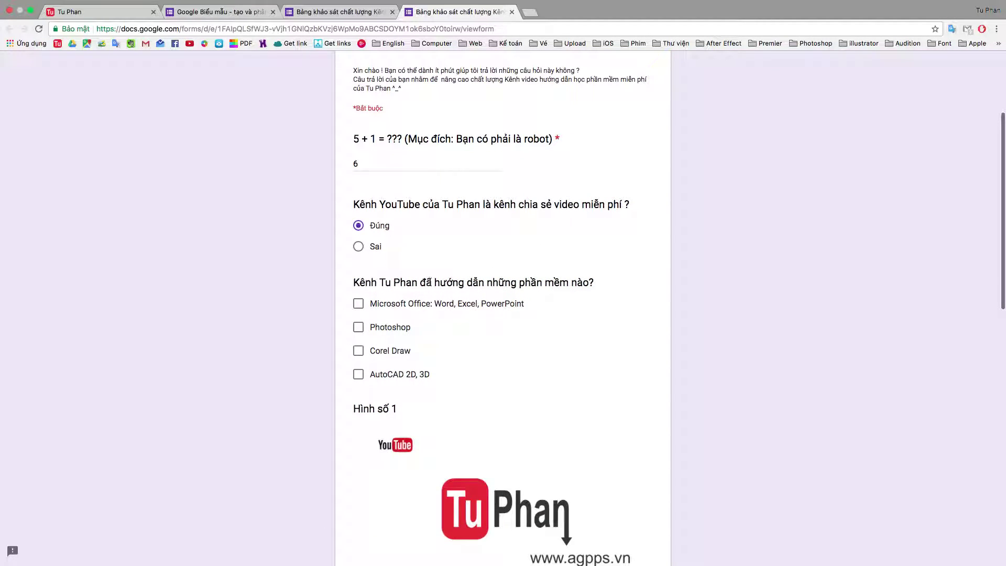
# Check Microsoft Office, Photoshop, Corel Draw and AutoCAD 2D, 3D in the question about which software the channel has taught.
pyautogui.scroll(-2, 412, 257)
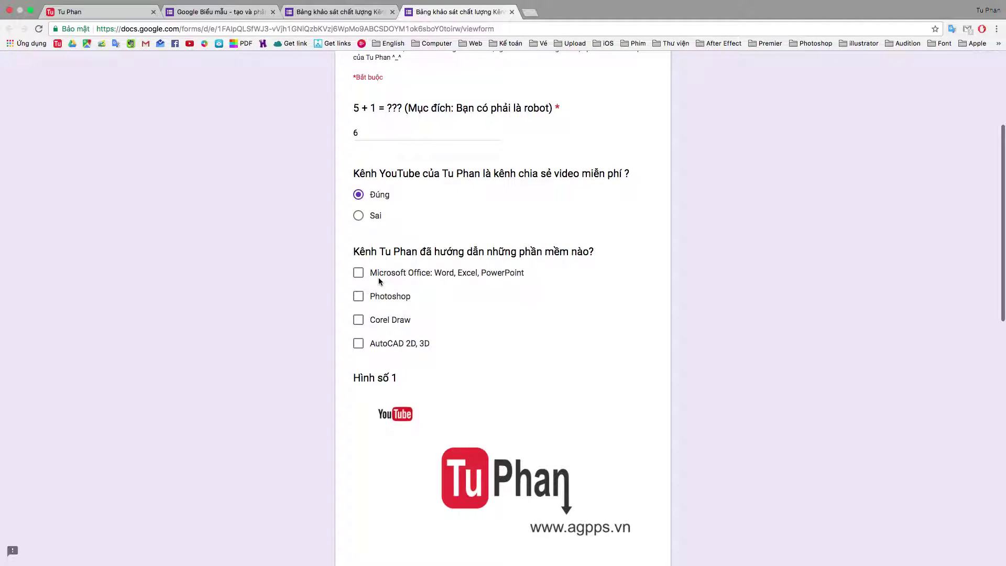
pyautogui.scroll(-3, 379, 282)
pyautogui.click(358, 212)
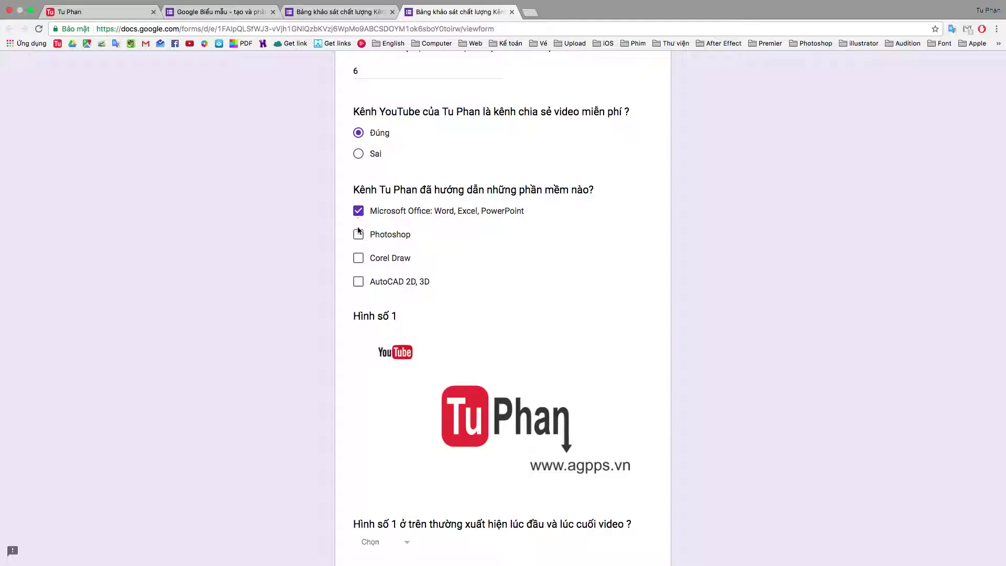
pyautogui.click(359, 235)
pyautogui.click(359, 262)
pyautogui.click(359, 282)
# Choose "Đúng" in the question about "Hình số 1" appearing at the start and end of the videos.
pyautogui.scroll(-5, 425, 306)
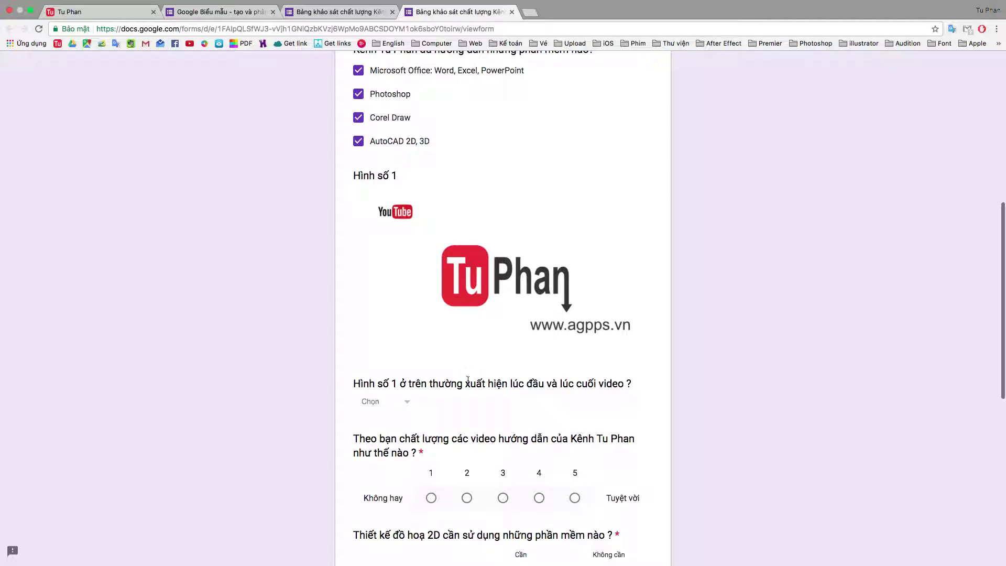
pyautogui.scroll(-1, 398, 375)
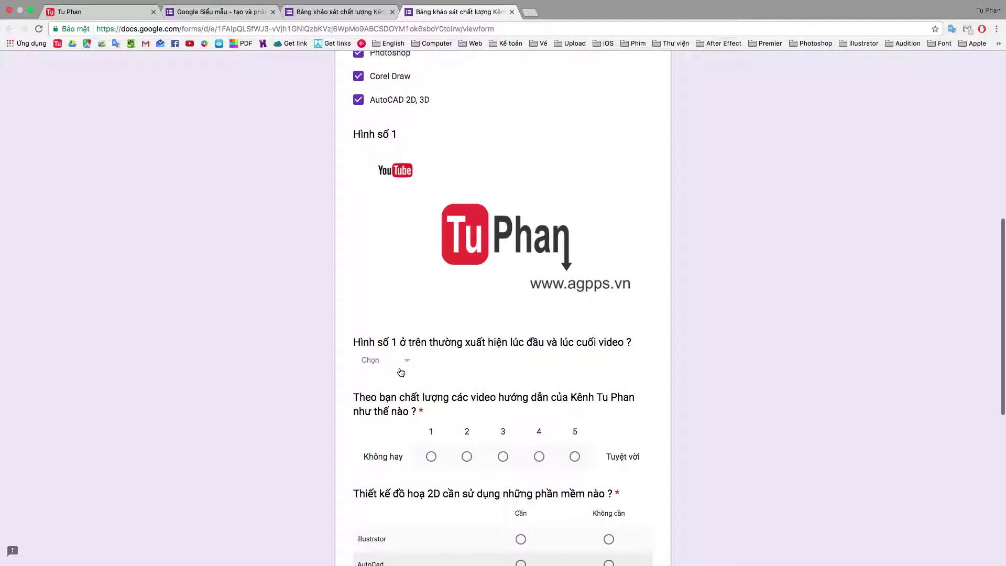
pyautogui.scroll(4, 381, 316)
pyautogui.scroll(10, 381, 317)
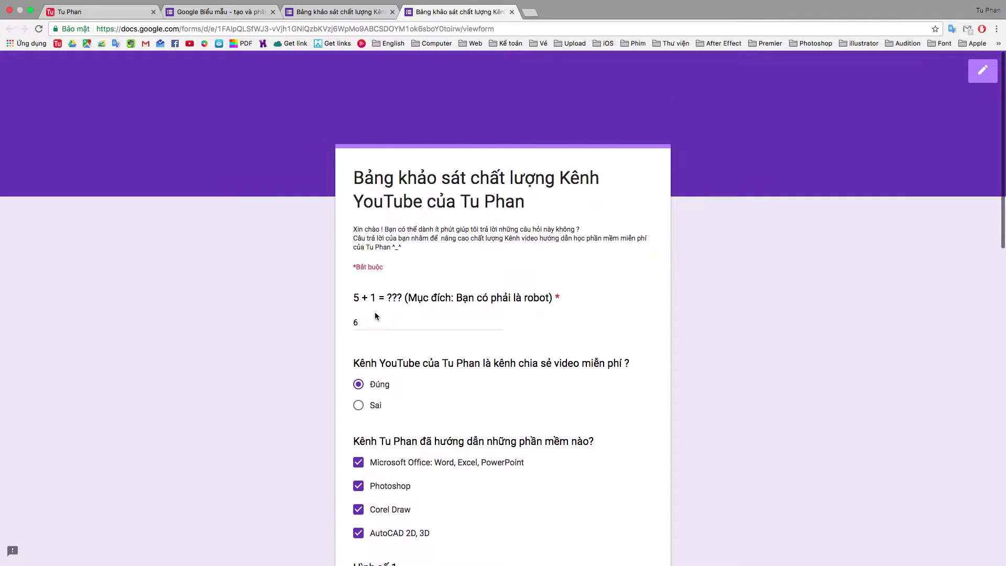
pyautogui.scroll(-3, 367, 293)
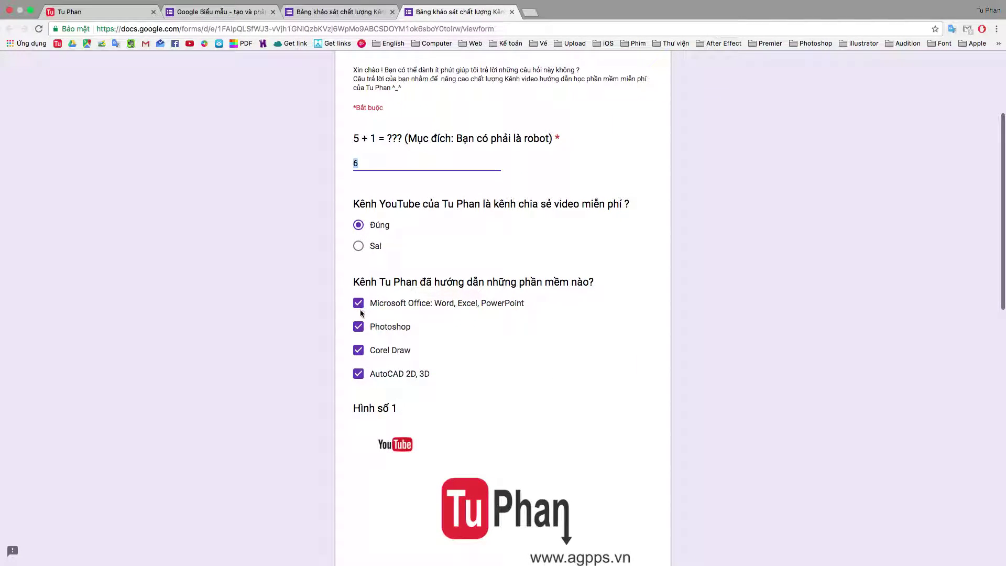
pyautogui.scroll(-3, 373, 304)
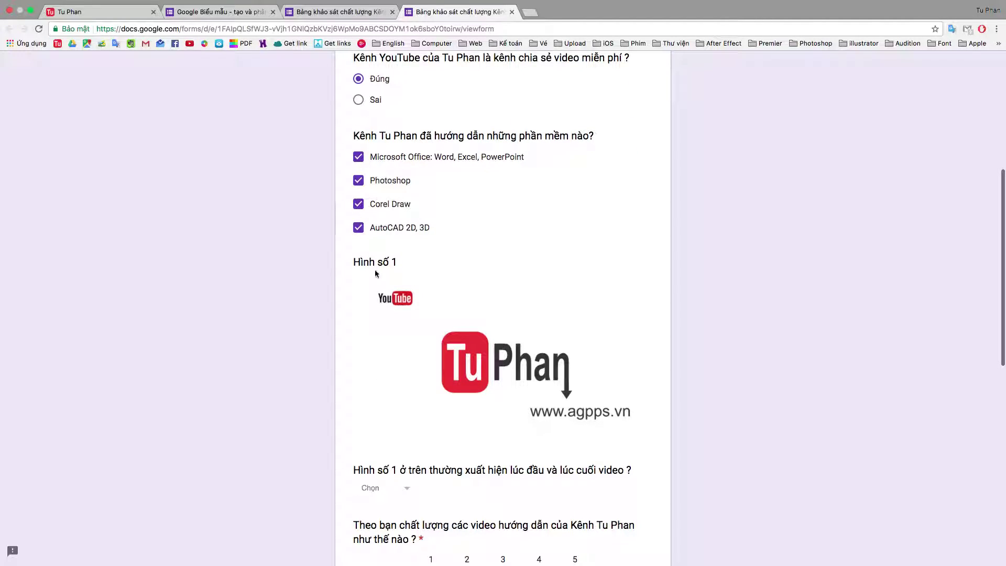
pyautogui.scroll(-3, 375, 270)
pyautogui.click(399, 324)
pyautogui.click(405, 327)
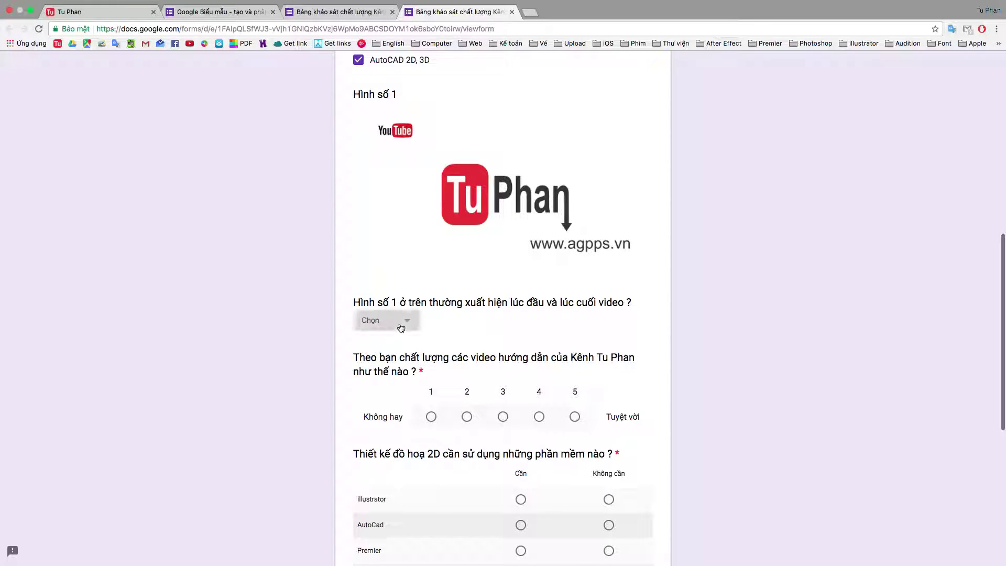
pyautogui.click(401, 327)
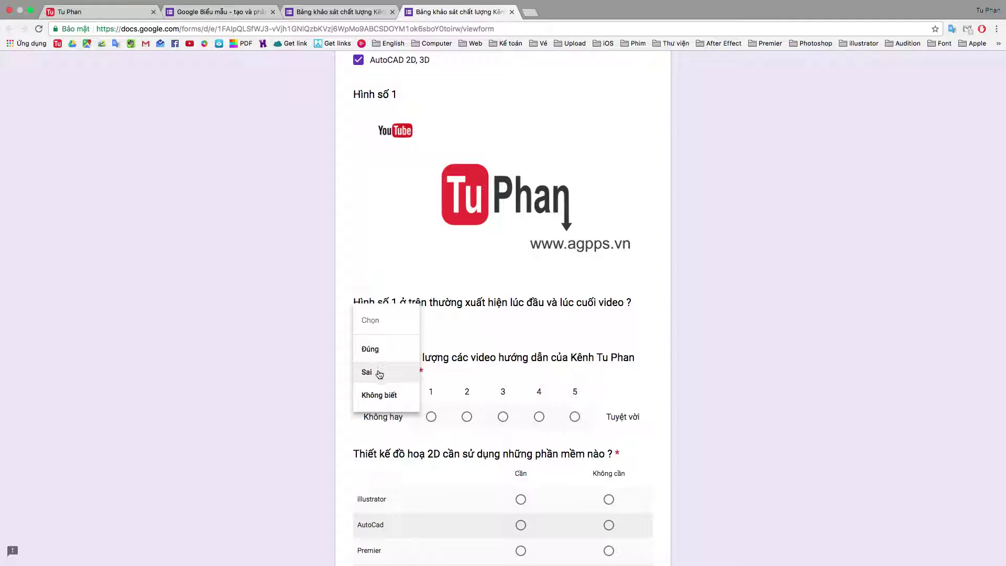
pyautogui.click(371, 349)
# Rate the quality of the channel's tutorial videos as 4 on the "Không hay" to "Tuyệt vời" scale.
pyautogui.scroll(-2, 431, 337)
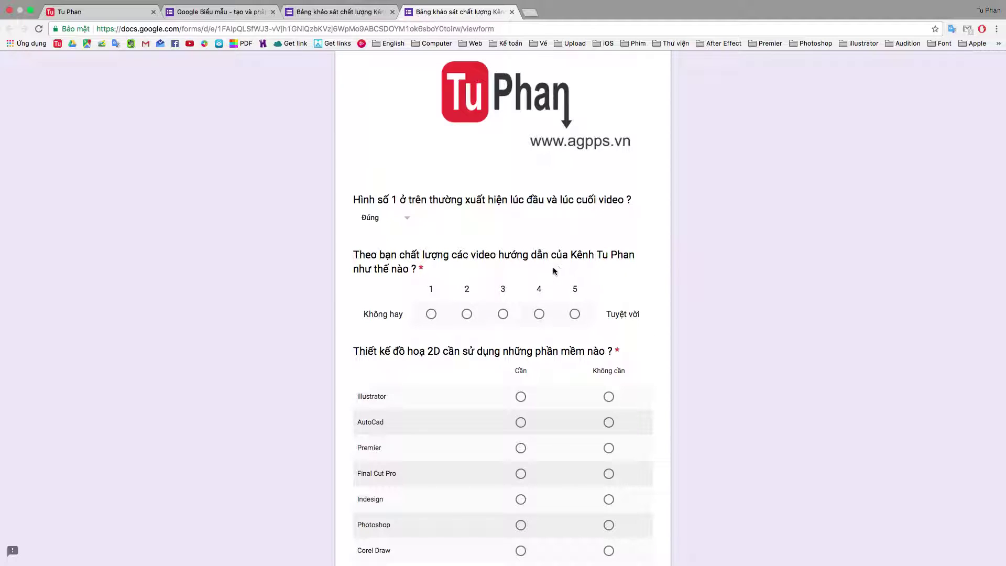
pyautogui.click(540, 316)
pyautogui.scroll(-3, 508, 316)
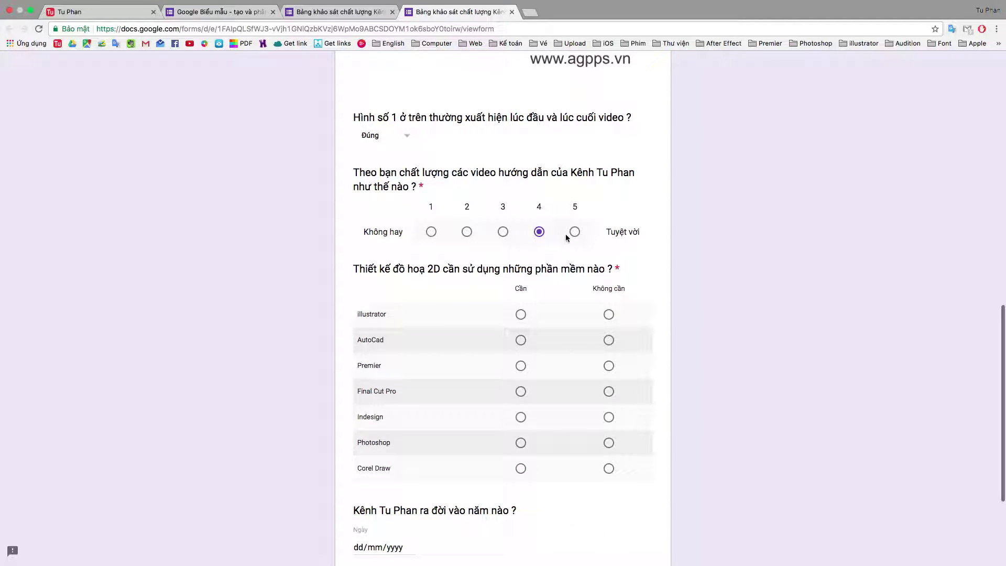
# Look up "Lưới trắc nghiệm" among the question types of the software checkbox question in the form editor, and return to the preview.
pyautogui.scroll(-3, 414, 248)
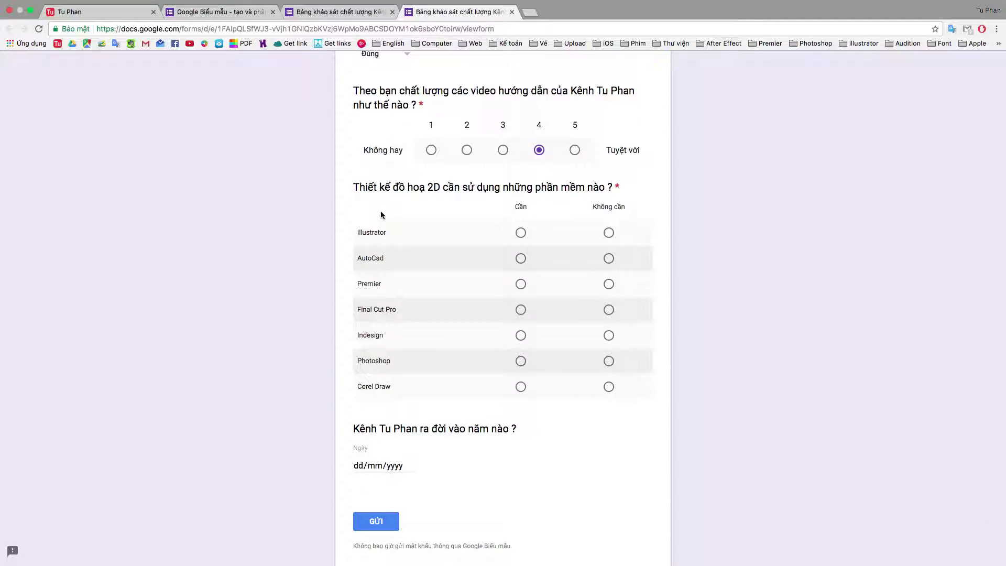
pyautogui.click(328, 15)
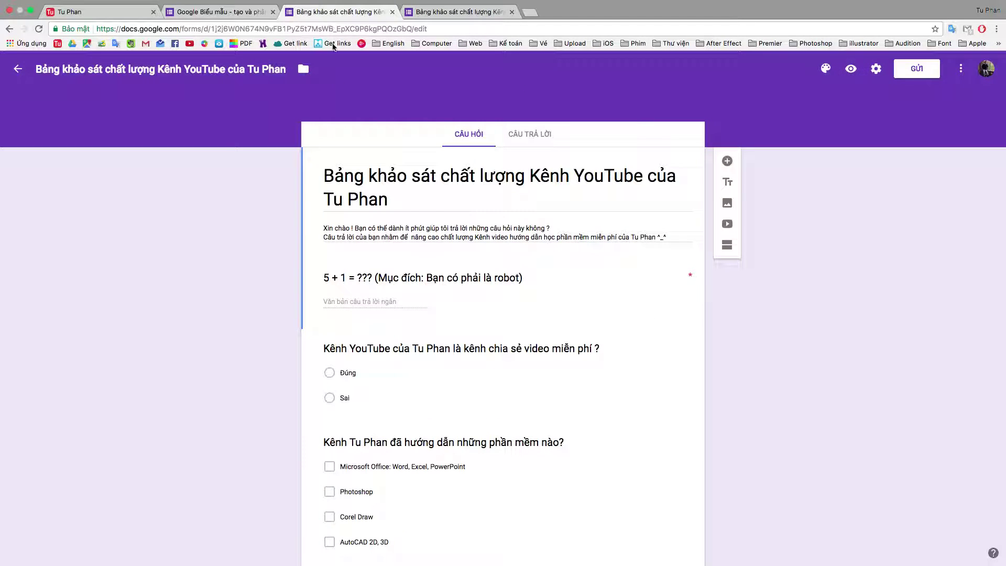
pyautogui.scroll(-5, 471, 252)
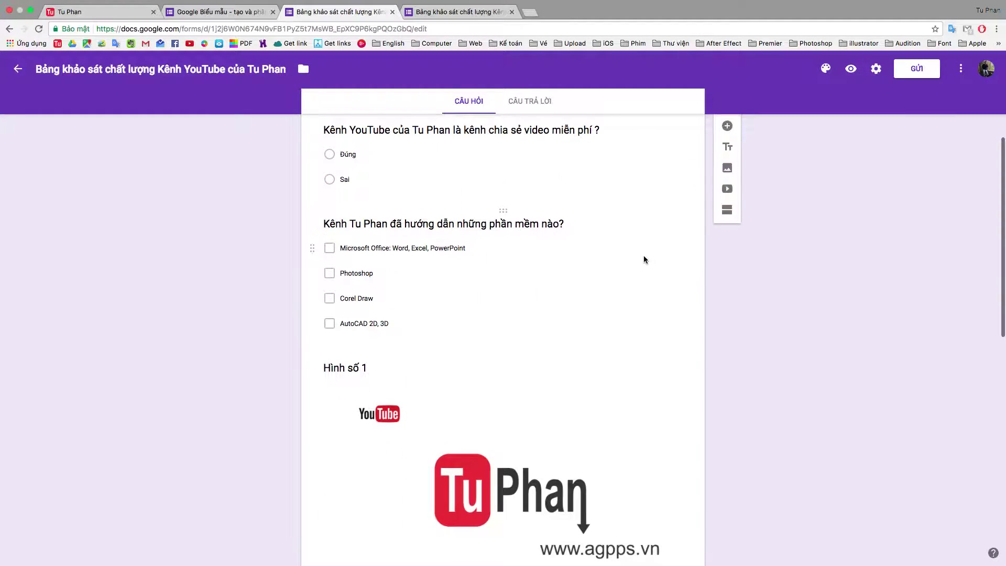
pyautogui.click(600, 254)
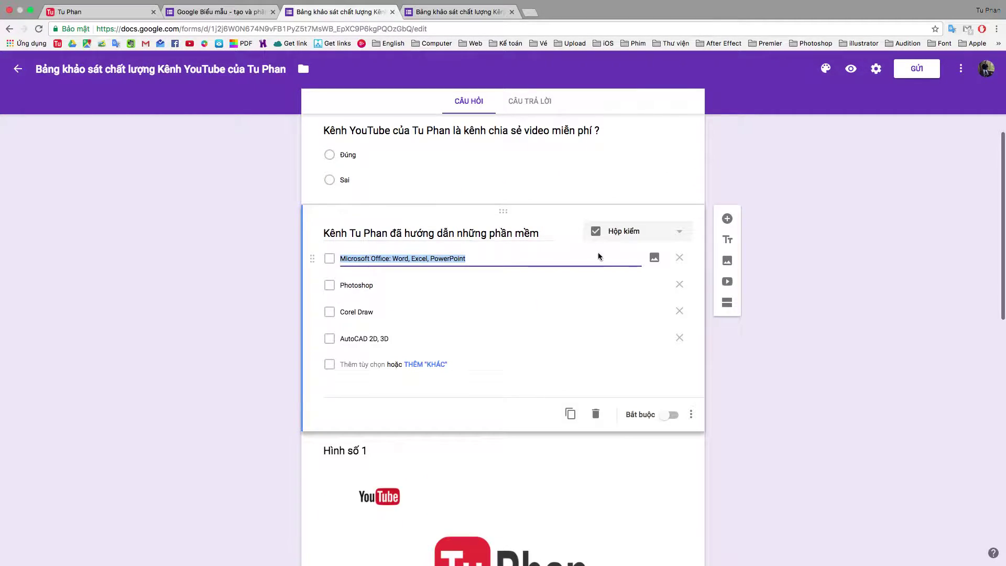
pyautogui.click(635, 236)
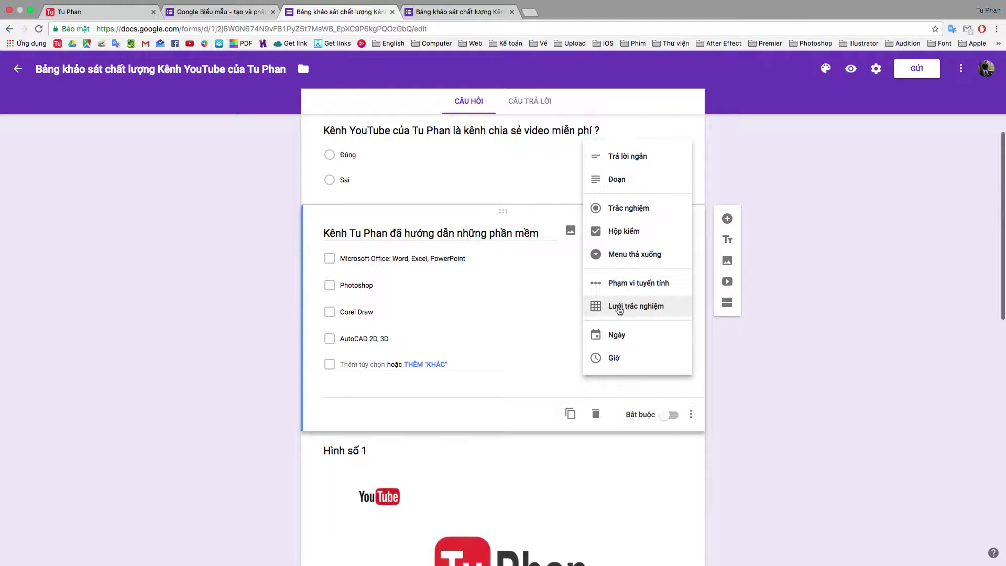
pyautogui.click(446, 11)
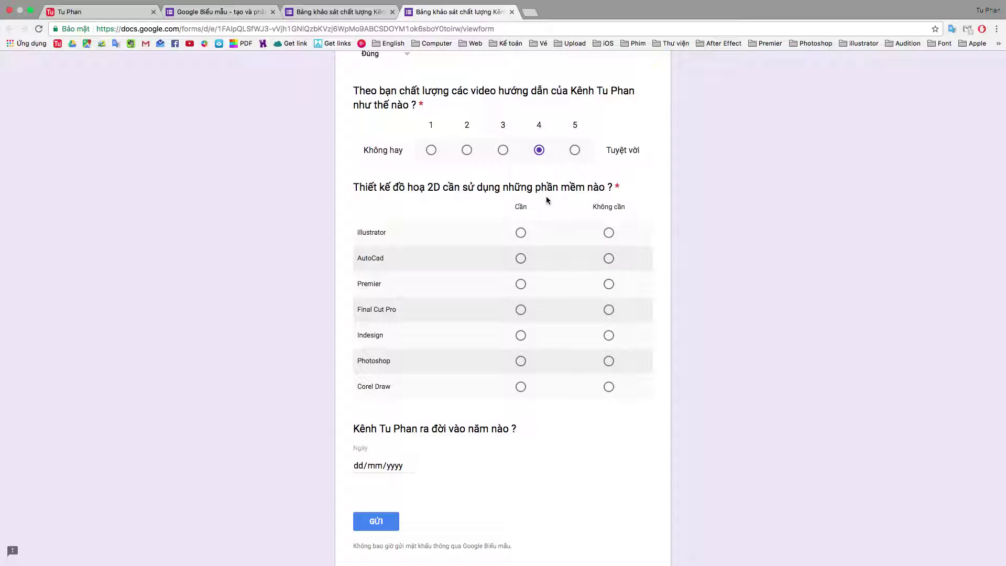
# In the 2D graphic design grid, mark Illustrator, Indesign, Photoshop and Corel Draw as "Cần" and AutoCad, Premier and Final Cut Pro as "Không cần".
pyautogui.click(531, 234)
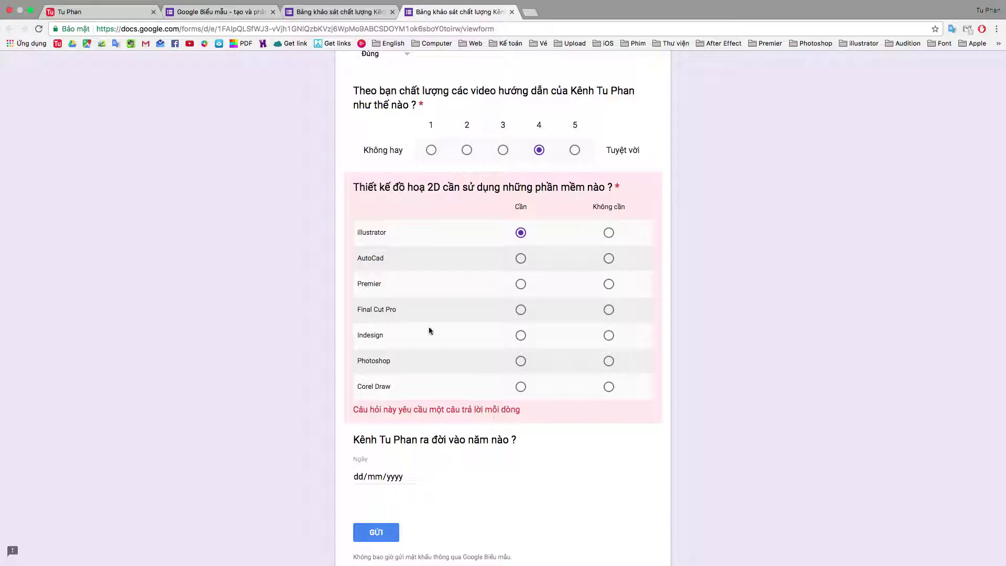
pyautogui.click(610, 259)
pyautogui.click(609, 314)
pyautogui.click(521, 341)
pyautogui.click(521, 361)
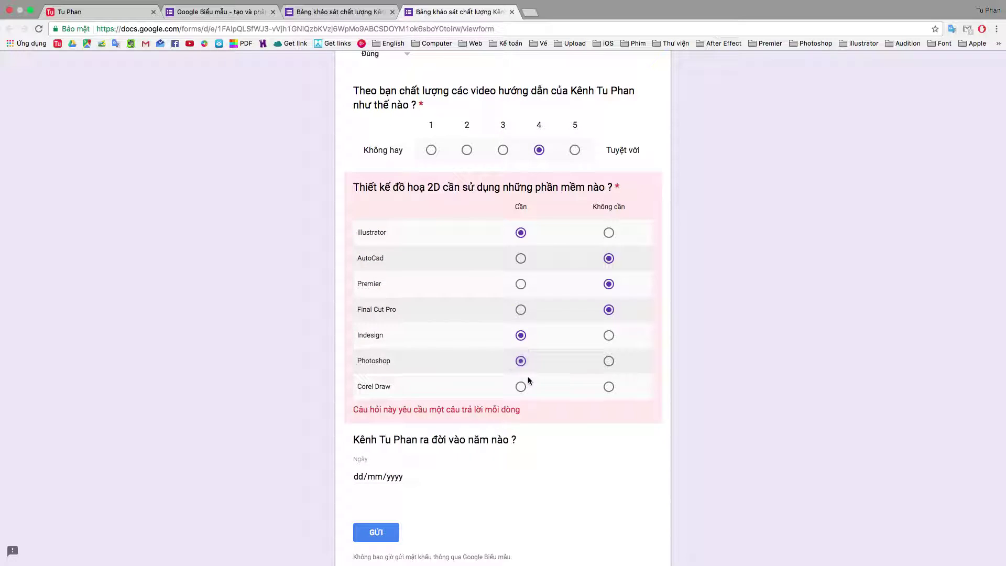
pyautogui.click(521, 388)
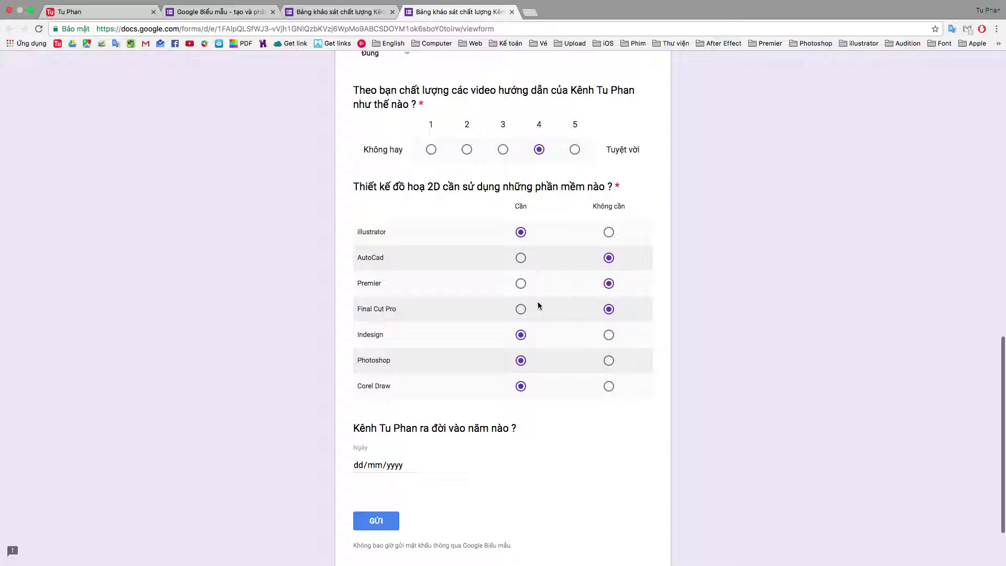
# Enter 01/06/2016 as the date in the last question, about when the channel was founded.
pyautogui.scroll(-3, 513, 388)
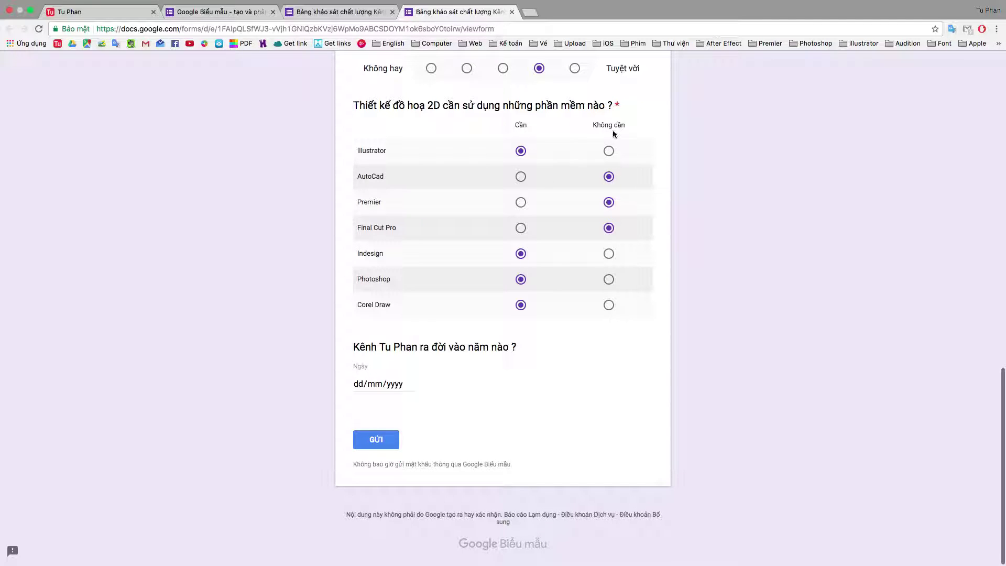
pyautogui.scroll(1, 400, 362)
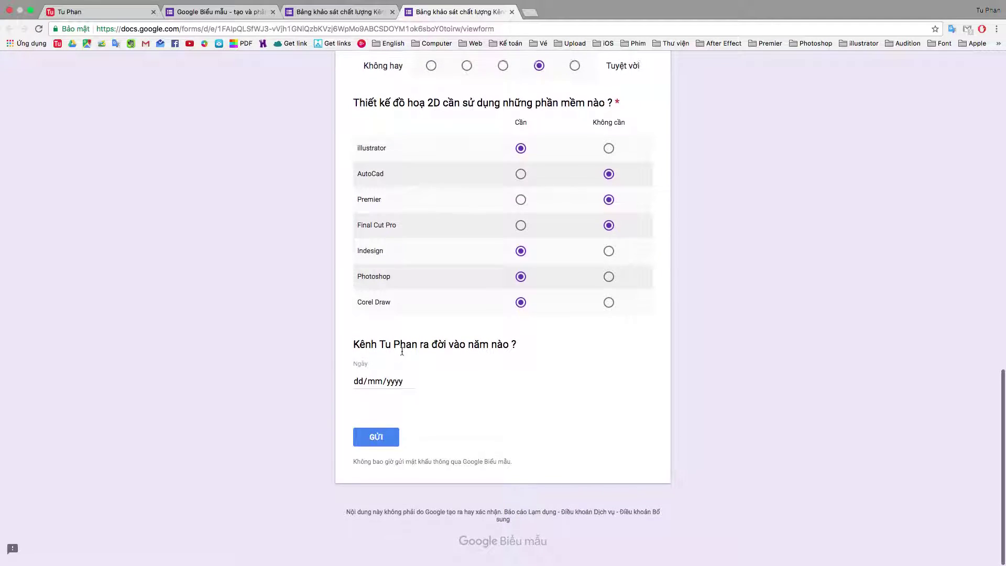
pyautogui.click(412, 389)
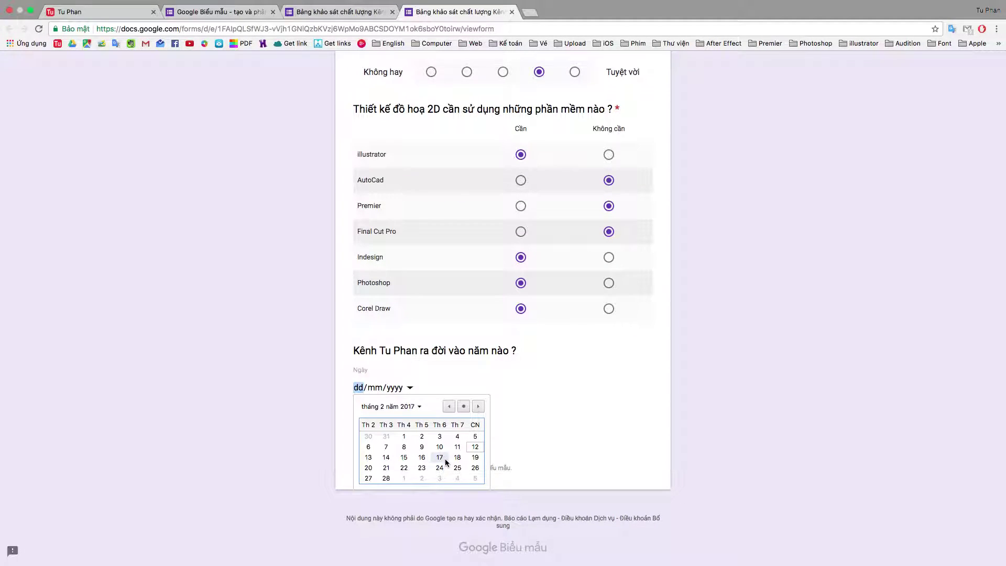
pyautogui.click(420, 408)
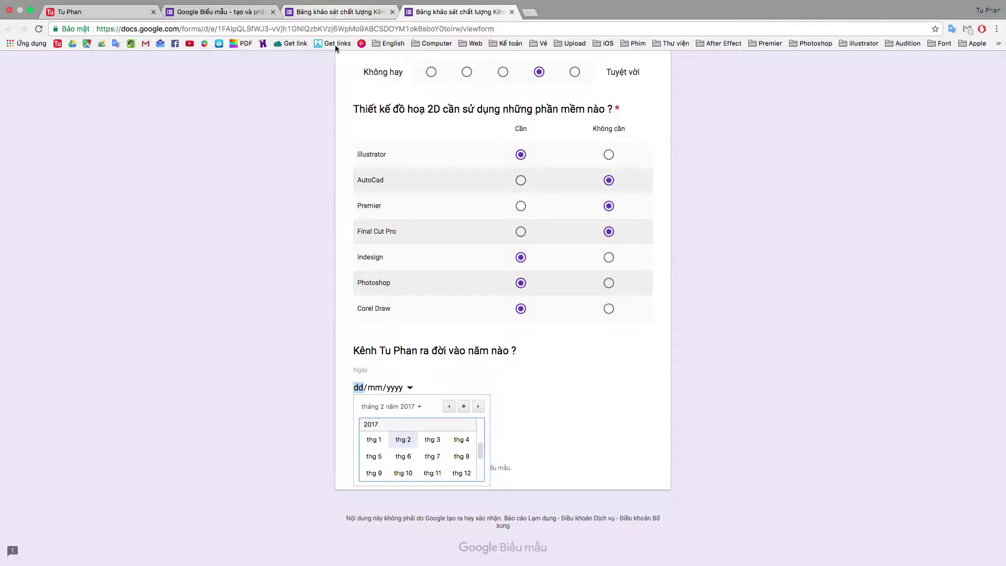
pyautogui.click(450, 407)
pyautogui.click(449, 406)
pyautogui.click(449, 407)
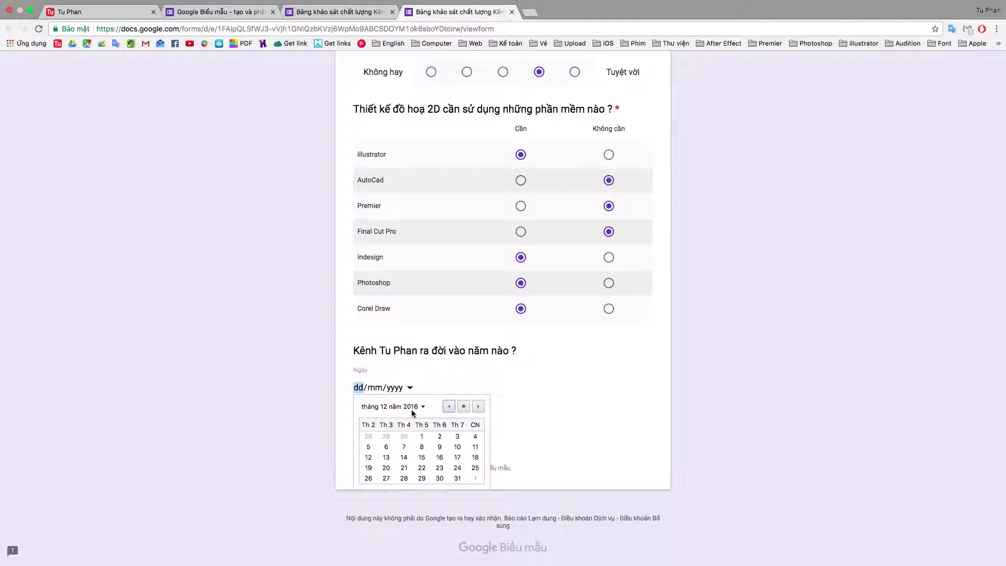
pyautogui.click(450, 406)
pyautogui.click(449, 406)
pyautogui.click(449, 407)
pyautogui.click(449, 407)
pyautogui.click(449, 406)
pyautogui.click(449, 407)
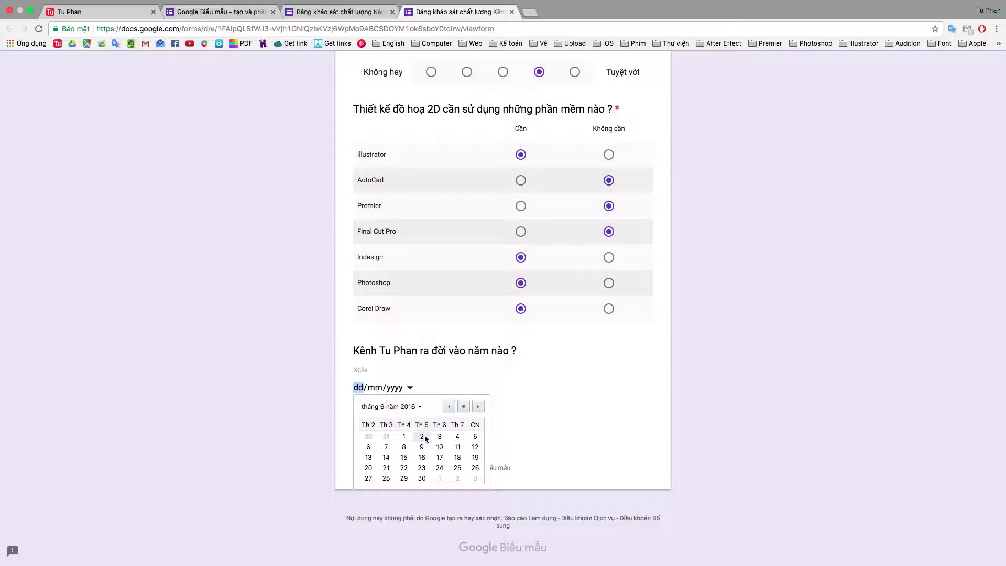
pyautogui.click(406, 437)
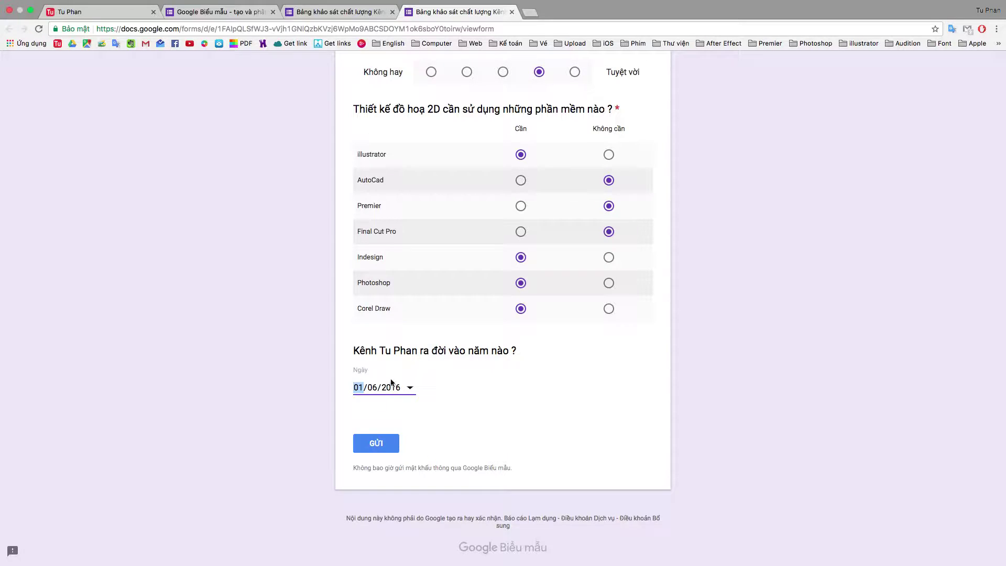
# Submit the completed survey and open a blank form for sending another response.
pyautogui.click(385, 449)
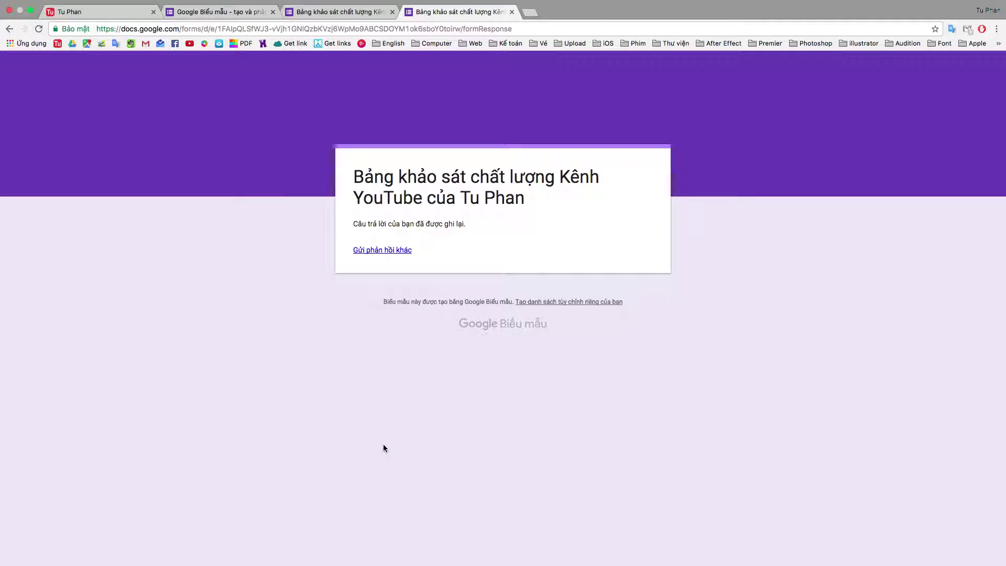
pyautogui.click(388, 253)
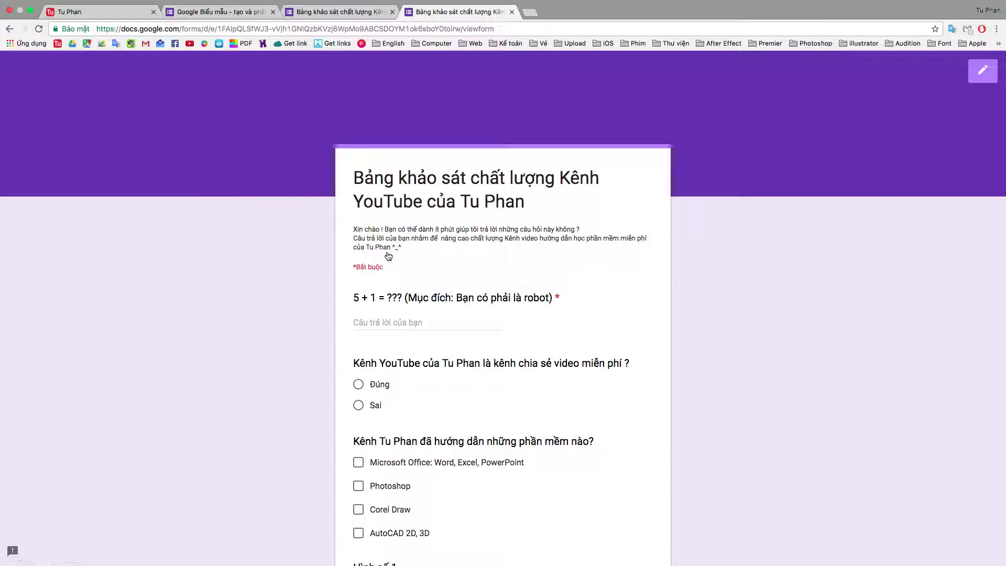
pyautogui.scroll(-3, 408, 278)
pyautogui.scroll(-15, 427, 281)
pyautogui.scroll(15, 427, 281)
pyautogui.scroll(3, 427, 284)
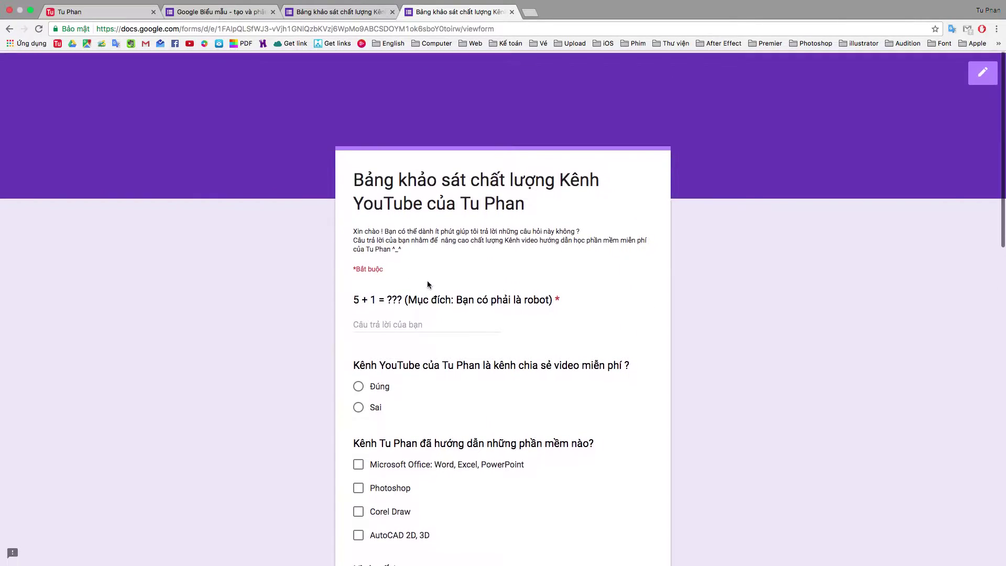
# Return to the survey's form editor and show its collected responses.
pyautogui.click(330, 12)
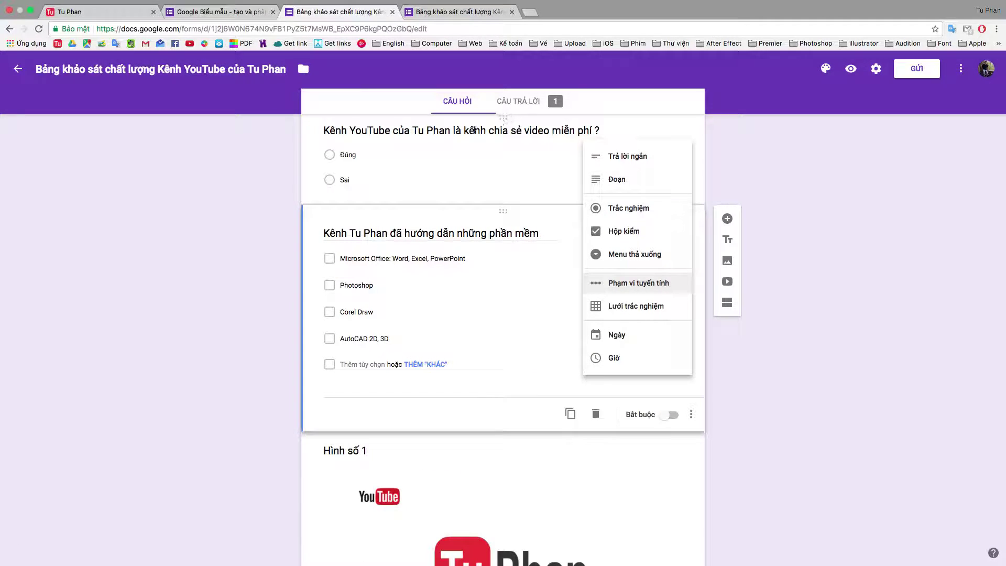
pyautogui.scroll(5, 361, 299)
pyautogui.click(712, 259)
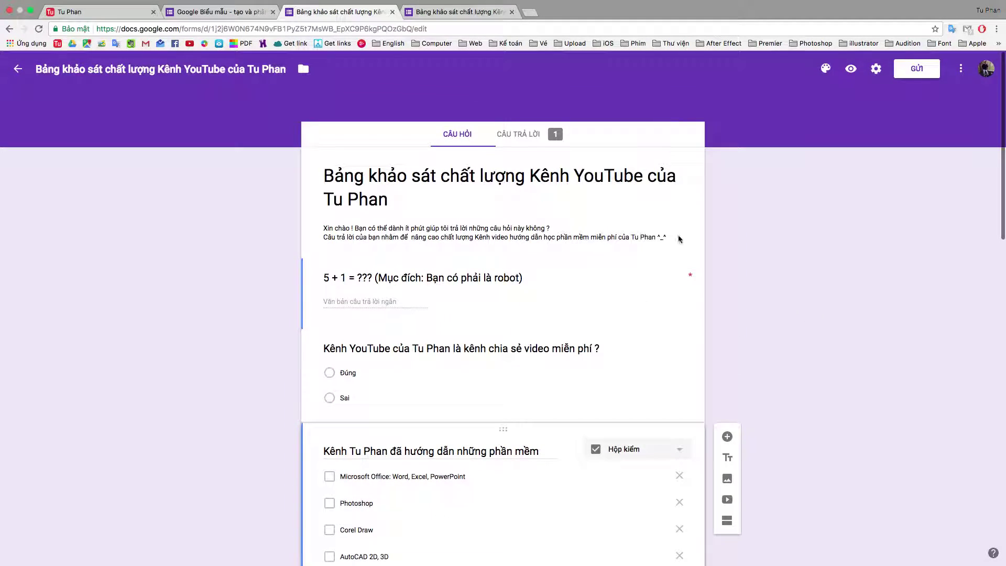
pyautogui.click(518, 138)
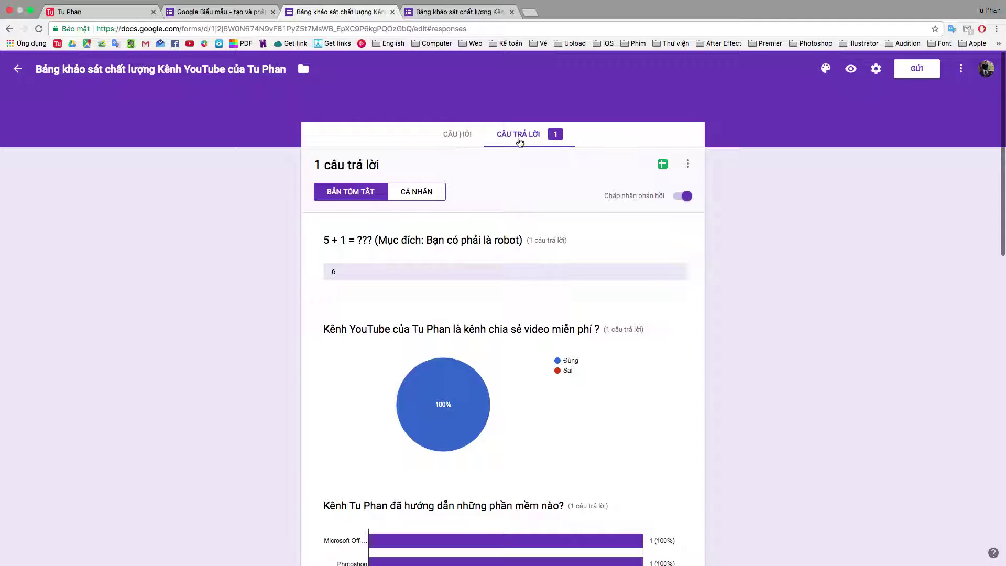
pyautogui.click(466, 136)
pyautogui.click(532, 138)
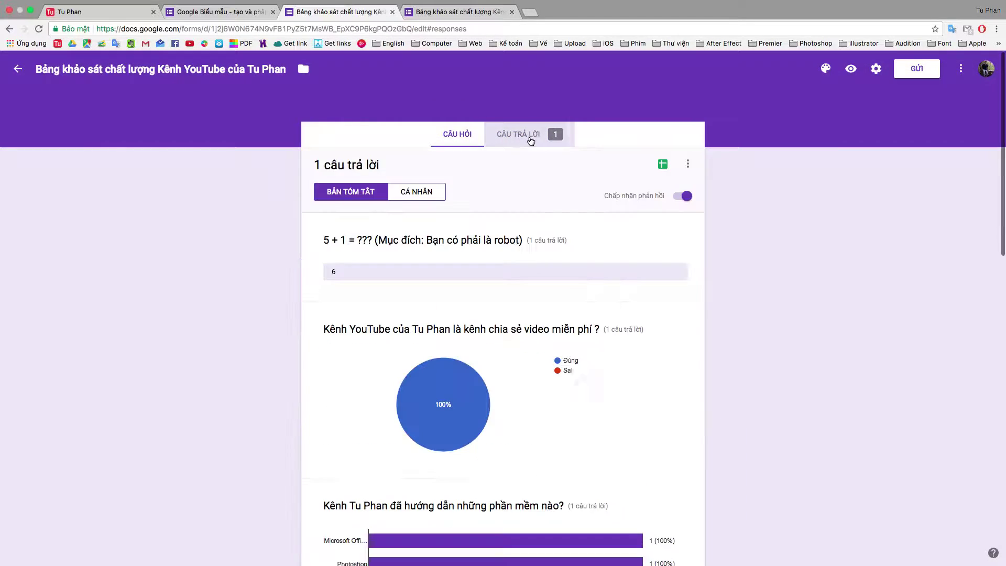
# Compare the "Bản tóm tắt" and "Cá nhân" response views and look through the submitted answers in the individual view.
pyautogui.click(409, 196)
pyautogui.click(367, 194)
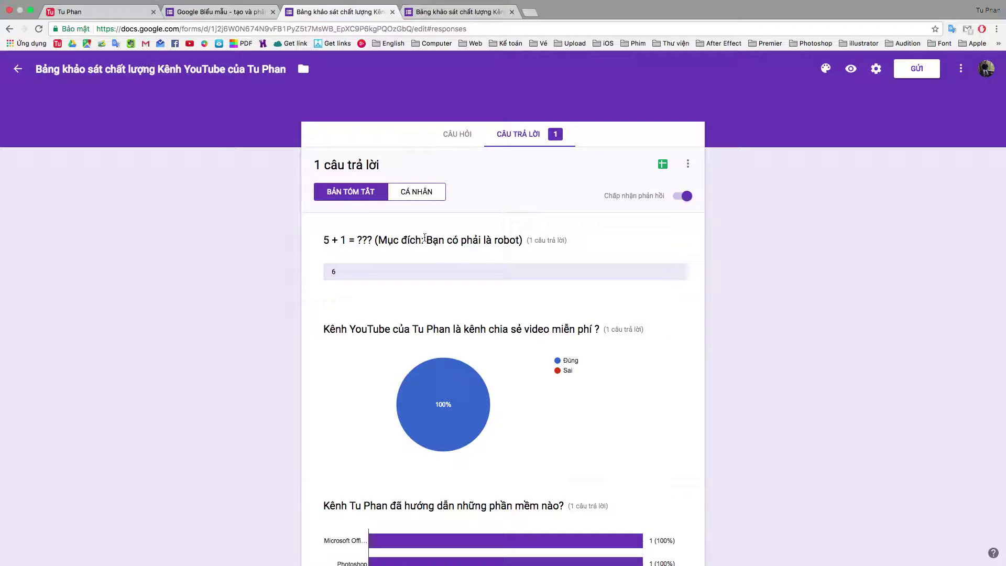
pyautogui.click(434, 193)
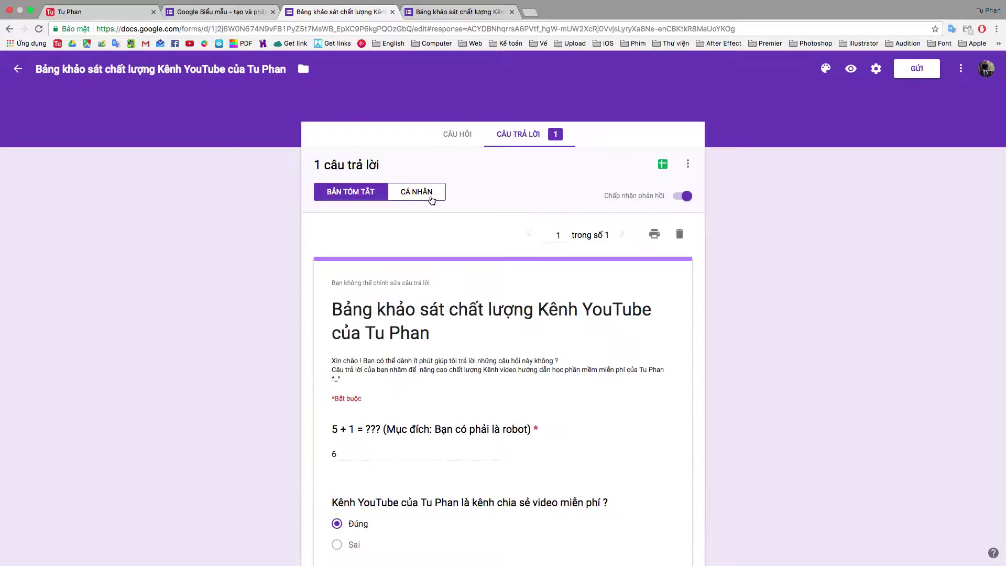
pyautogui.scroll(-1, 449, 286)
pyautogui.scroll(-3, 524, 238)
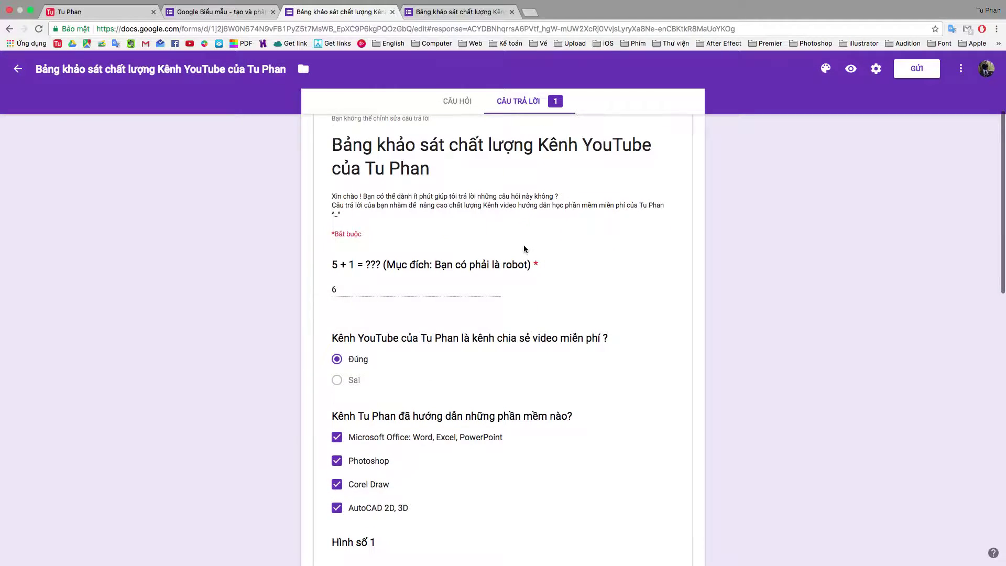
pyautogui.scroll(3, 523, 244)
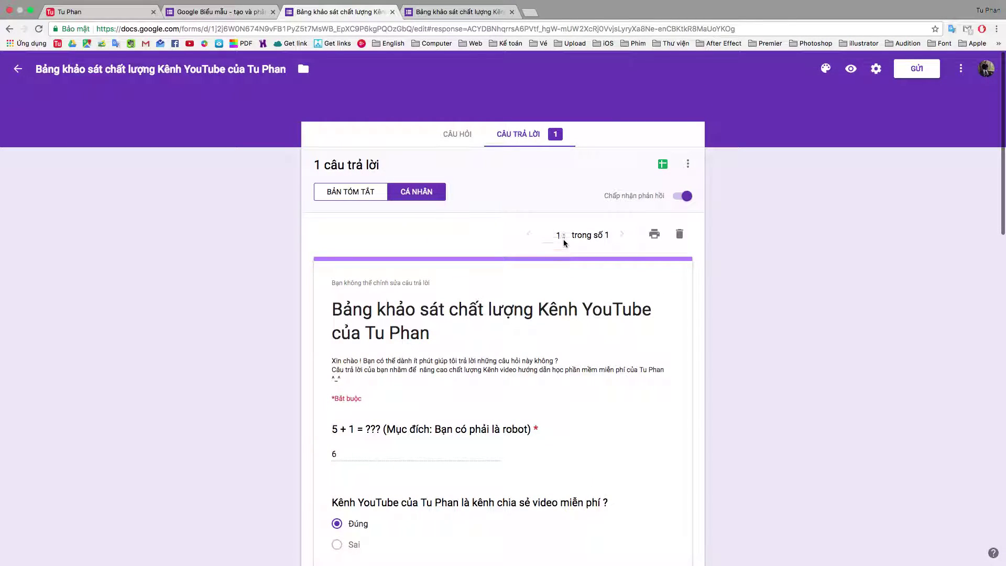
# Examine the response summary charts for the free video, taught software and "Hình số 1" questions.
pyautogui.click(366, 199)
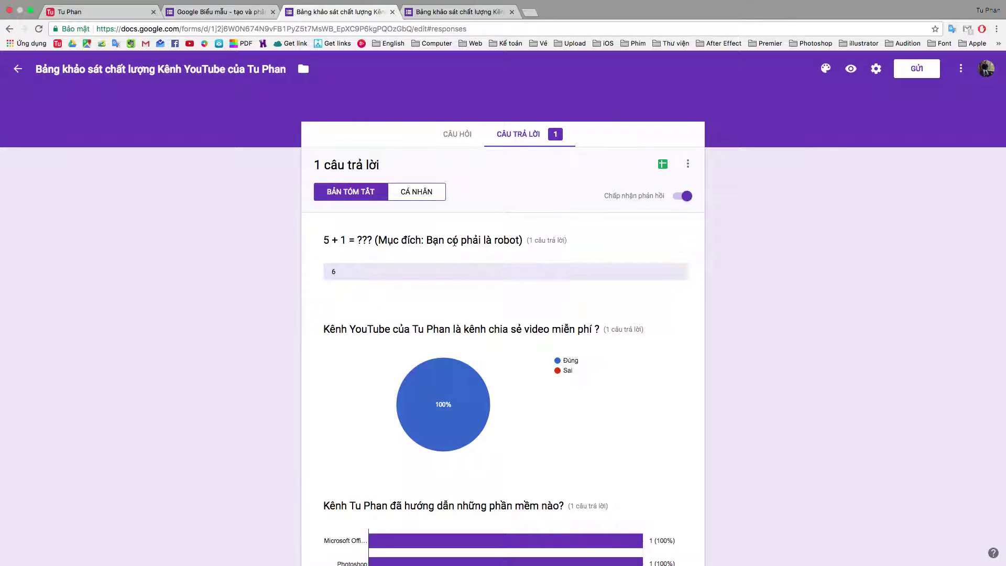
pyautogui.scroll(-2, 429, 251)
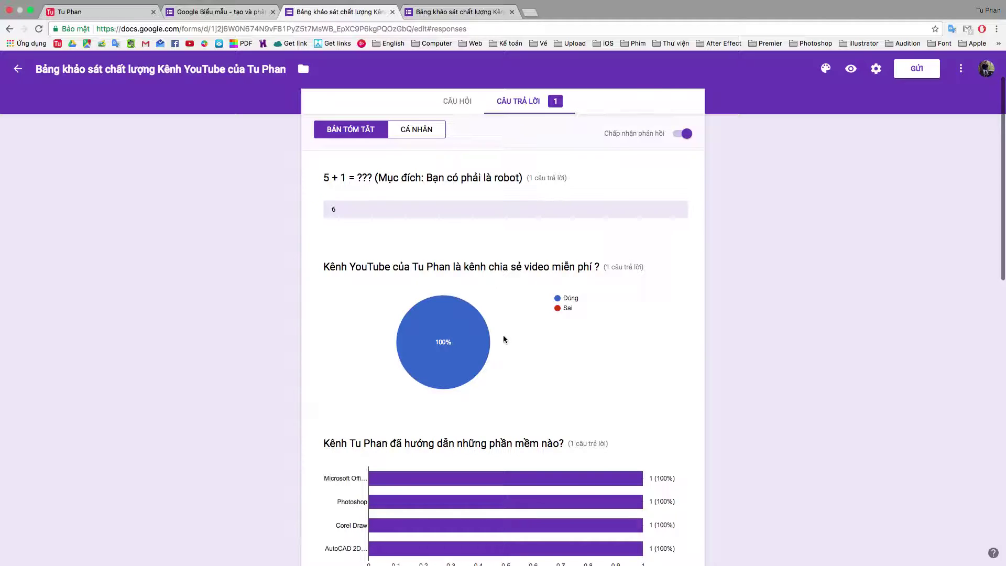
pyautogui.scroll(-3, 527, 244)
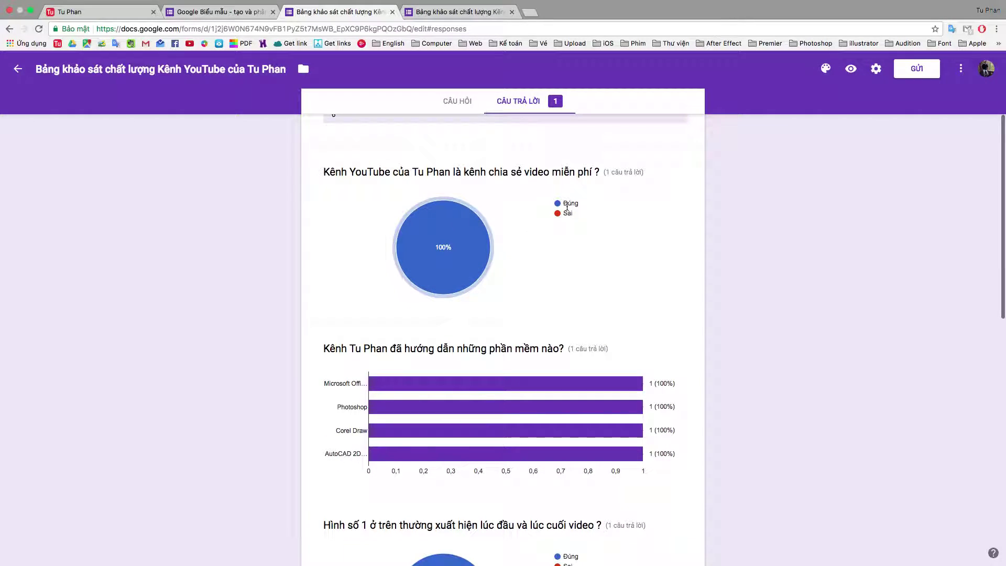
pyautogui.moveTo(439, 242)
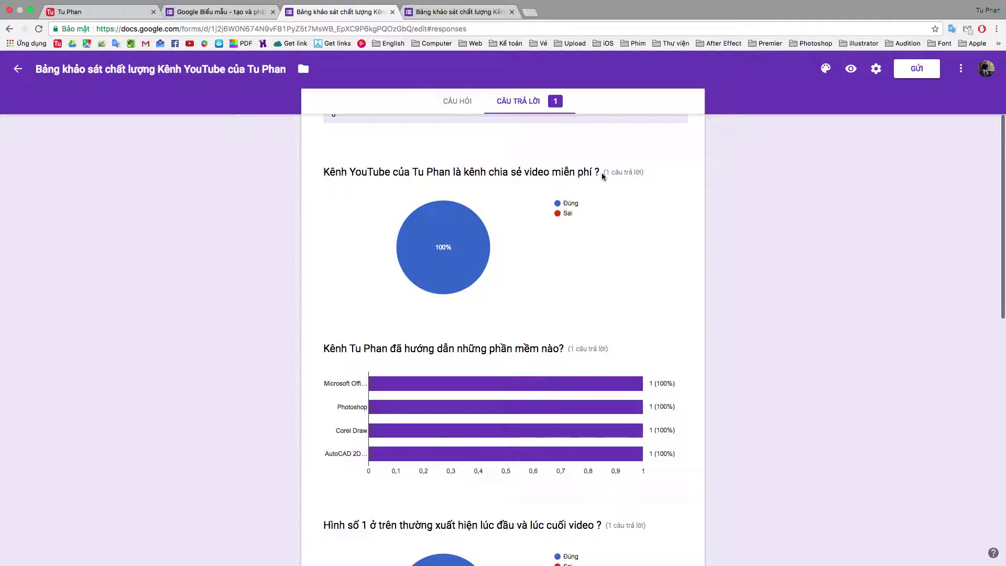
pyautogui.scroll(-3, 489, 275)
pyautogui.scroll(-1, 489, 274)
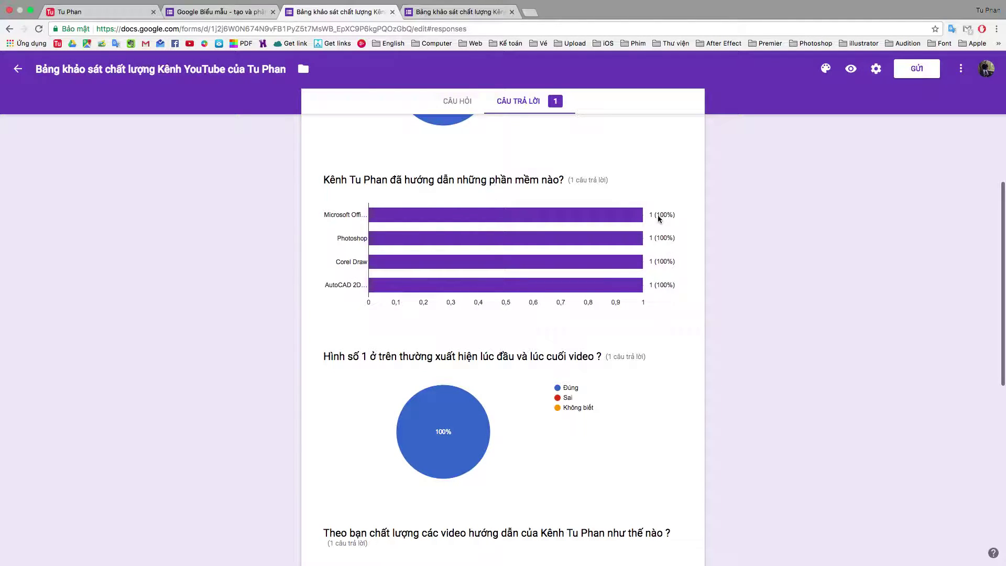
pyautogui.moveTo(534, 256)
pyautogui.scroll(-3, 514, 285)
pyautogui.scroll(-3, 468, 285)
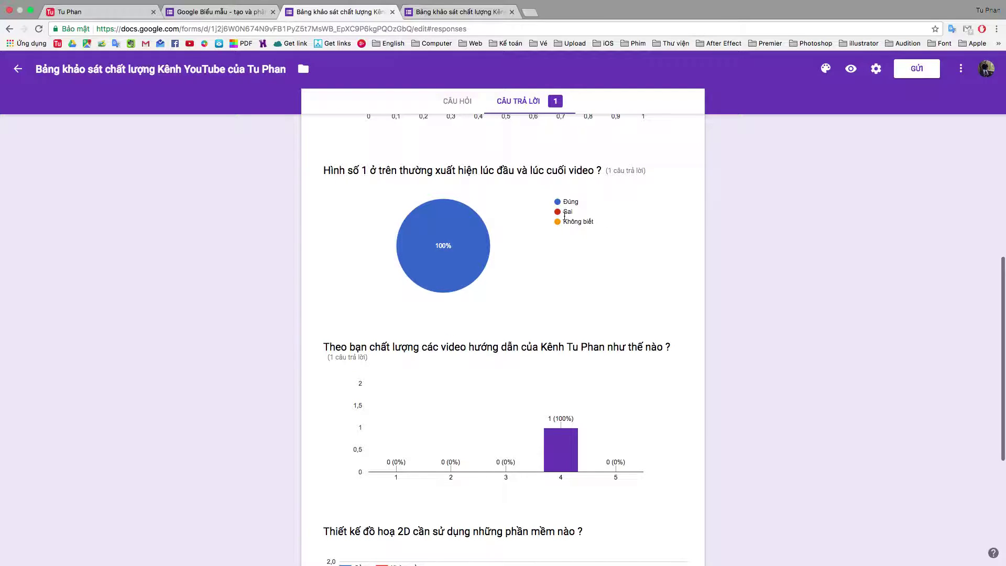
pyautogui.scroll(8, 436, 251)
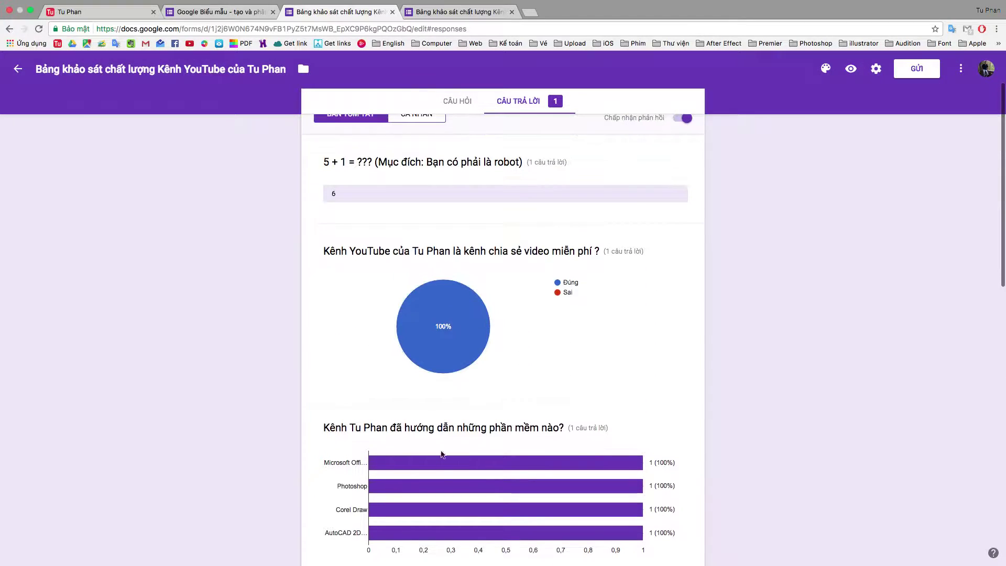
pyautogui.scroll(-4, 419, 471)
pyautogui.scroll(-5, 427, 463)
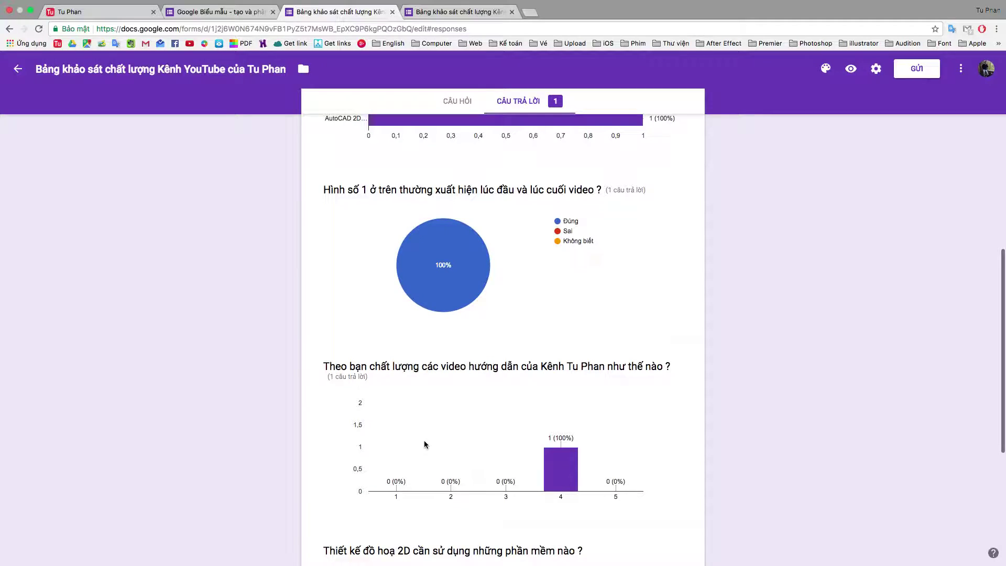
# Examine the summary results for the video quality rating, the 2D design software grid and the channel's founding date.
pyautogui.scroll(-1, 441, 444)
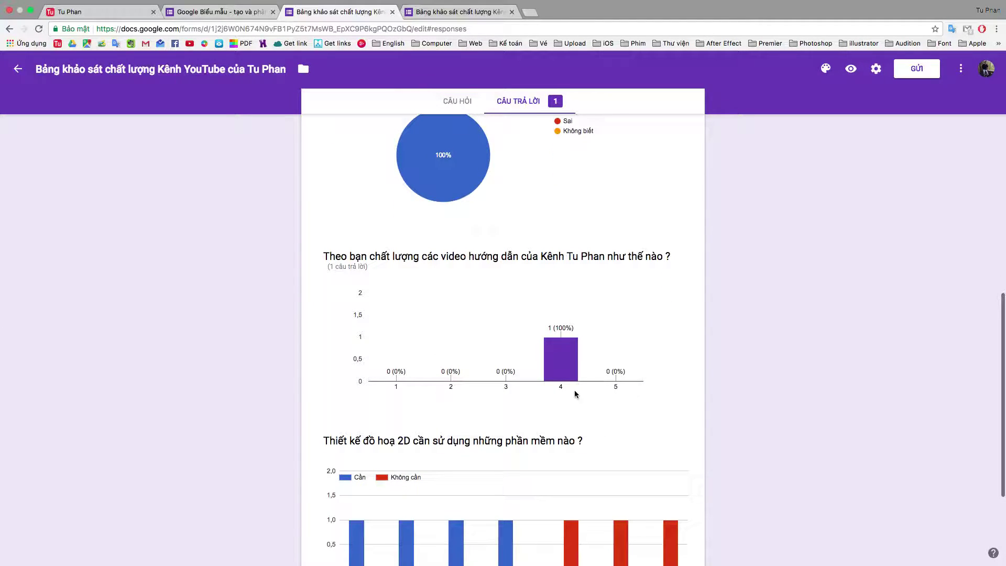
pyautogui.scroll(-1, 557, 388)
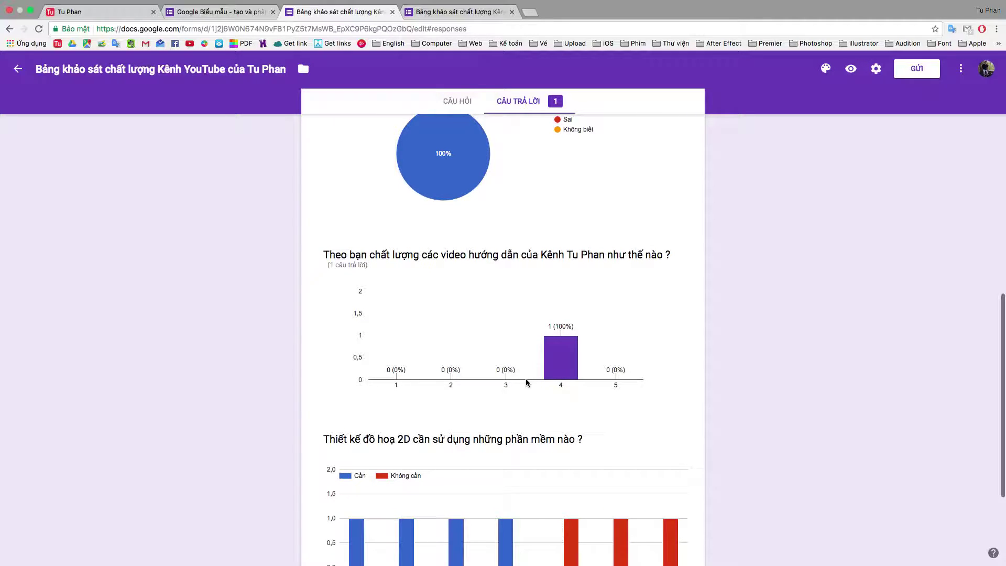
pyautogui.scroll(1, 420, 375)
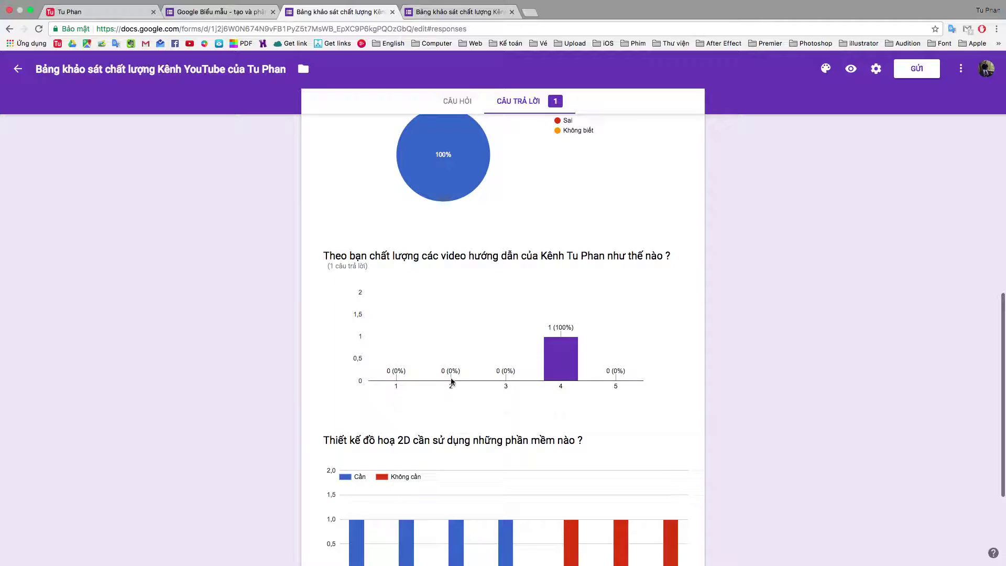
pyautogui.scroll(-2, 445, 374)
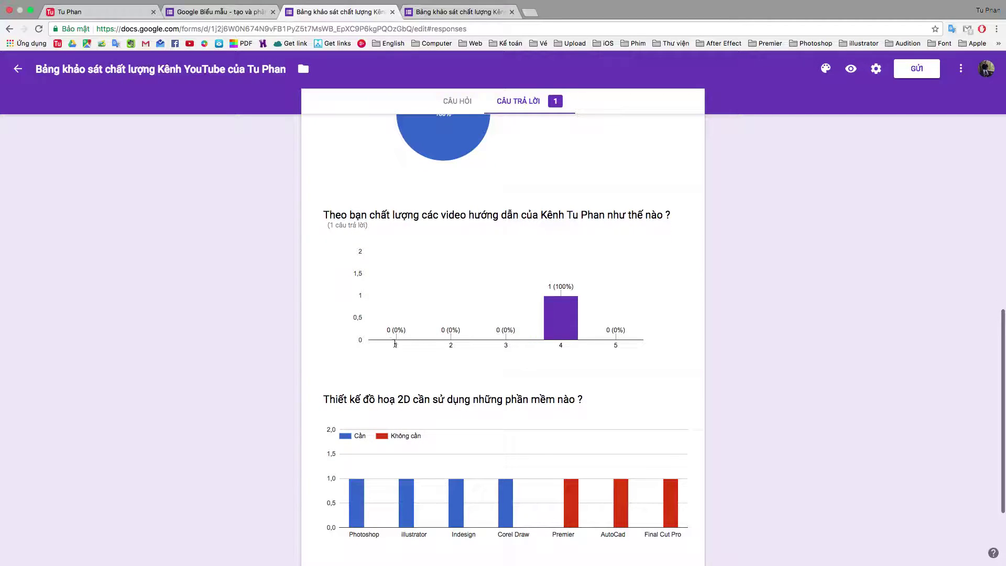
pyautogui.scroll(-5, 422, 358)
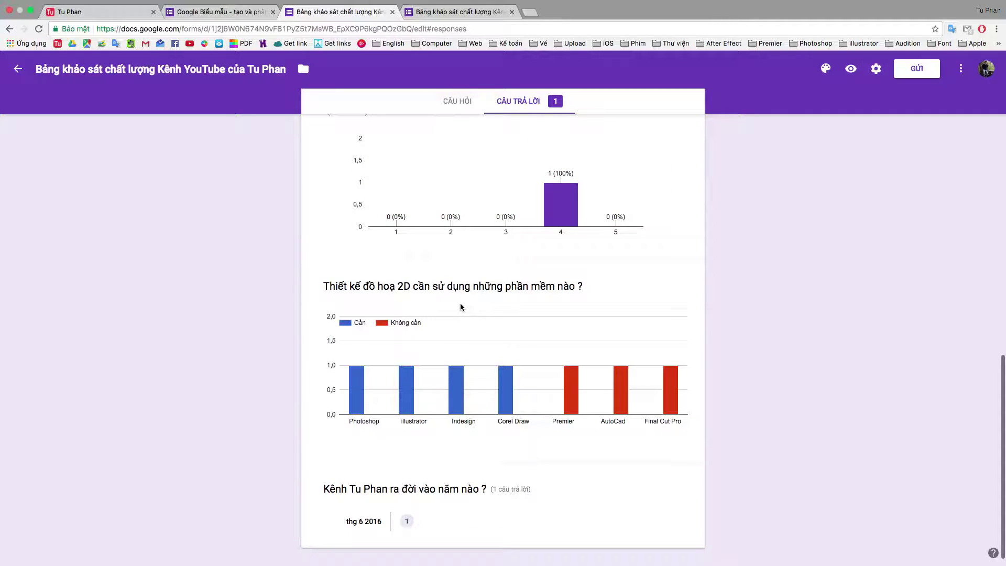
pyautogui.scroll(-1, 454, 312)
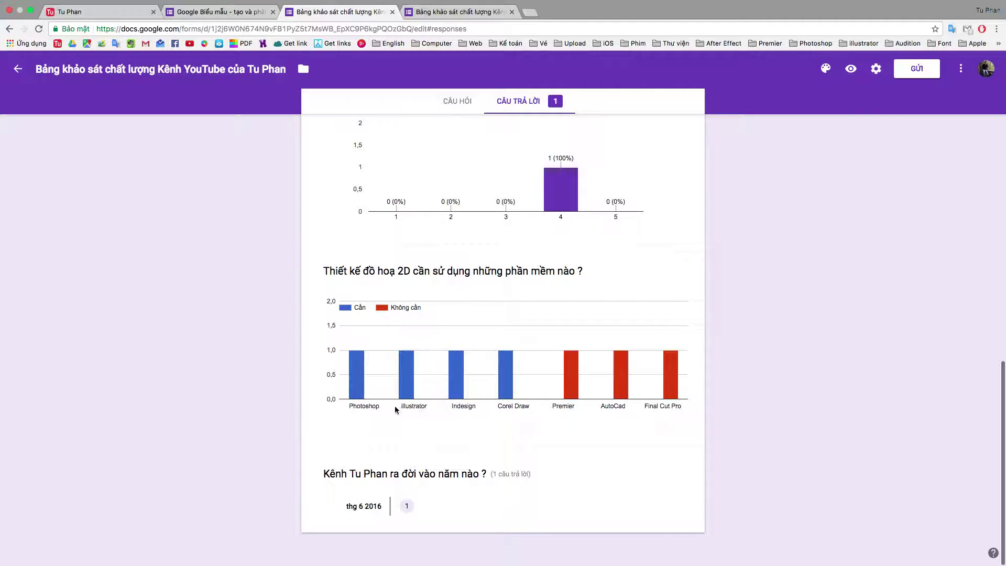
pyautogui.scroll(-2, 587, 401)
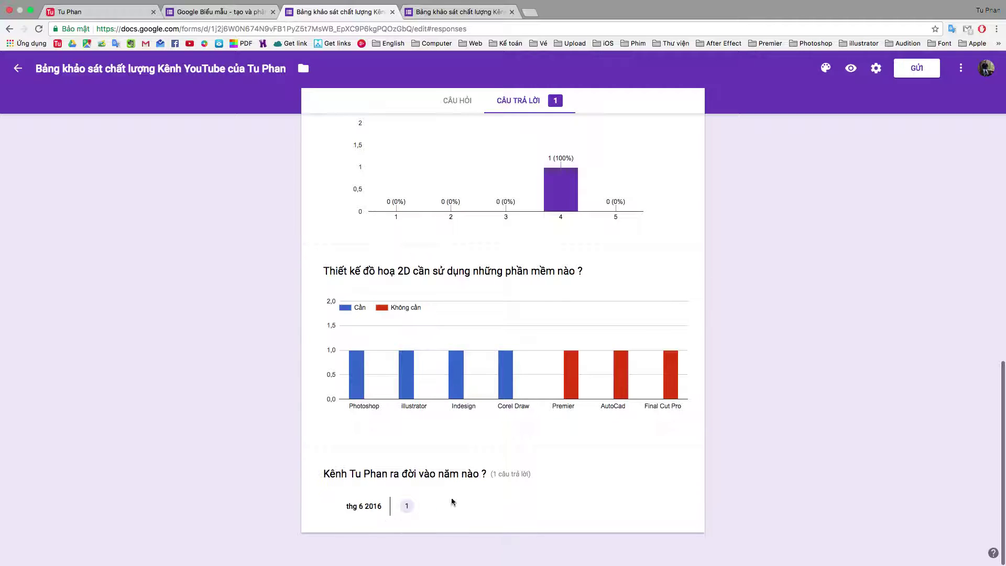
# Switch the responses from the summary to the "Cá nhân" view.
pyautogui.scroll(2, 408, 505)
pyautogui.scroll(10, 408, 504)
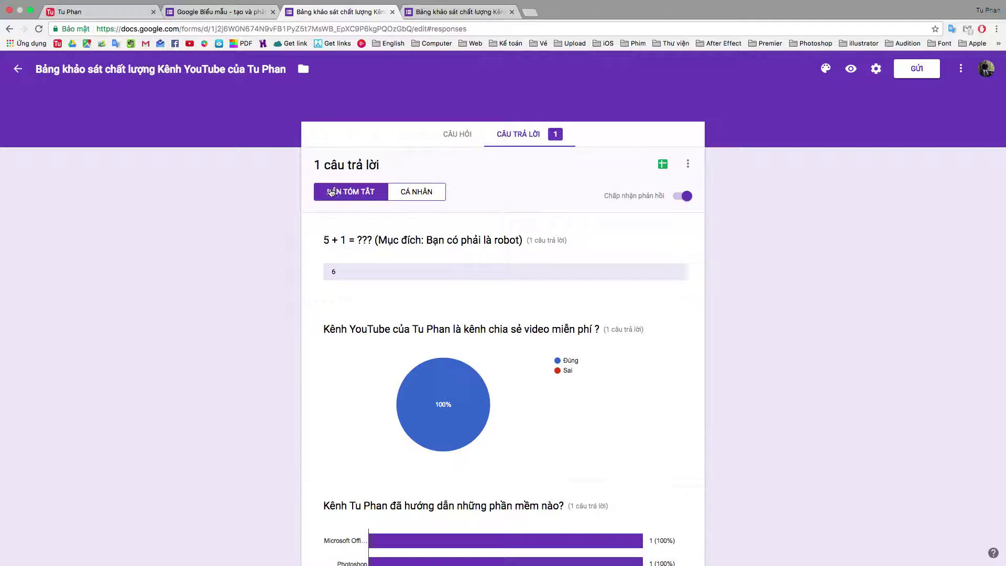
pyautogui.click(410, 196)
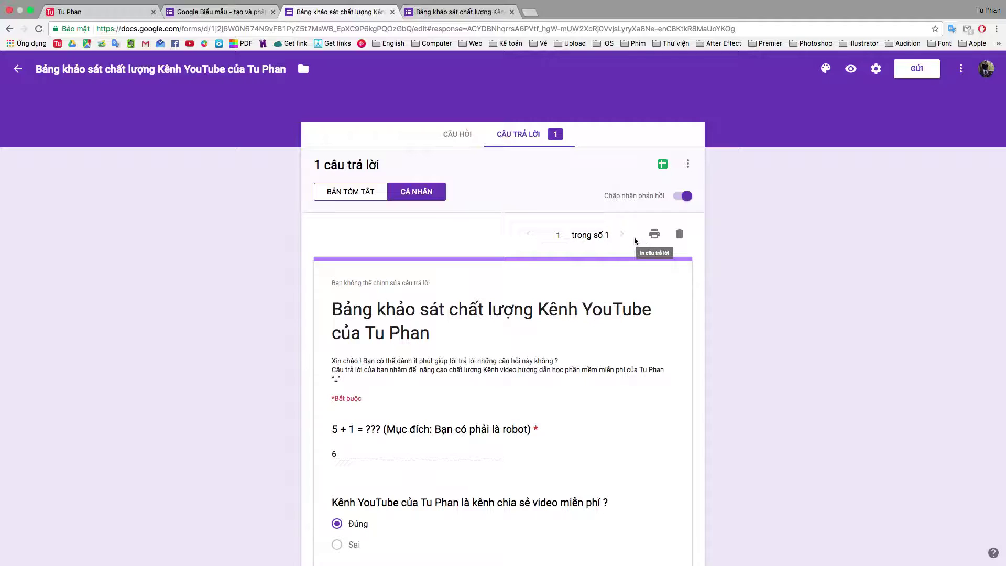
# Read through the submitted survey response in the individual view, from the robot check to the channel's founding date.
pyautogui.scroll(-4, 442, 337)
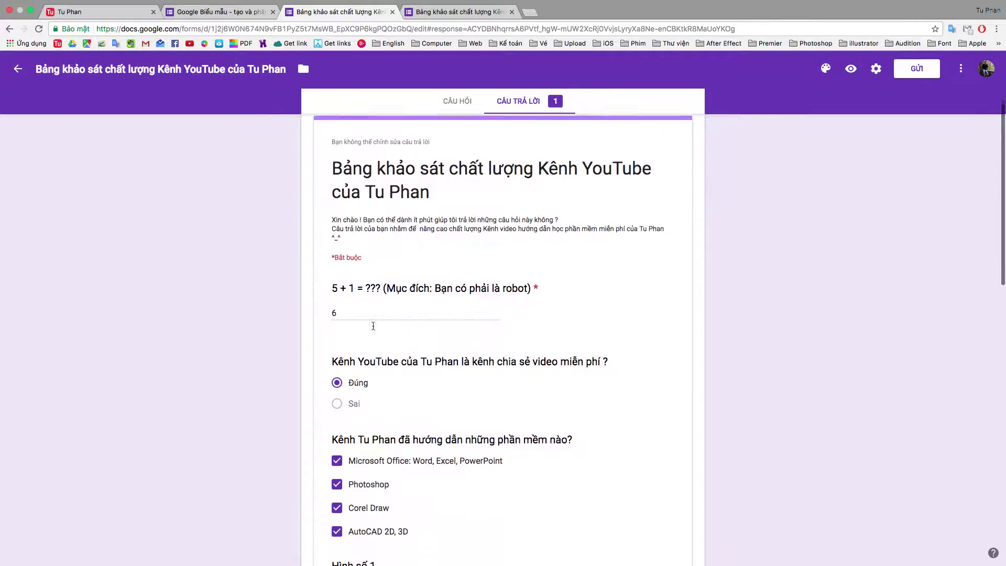
pyautogui.scroll(-12, 372, 339)
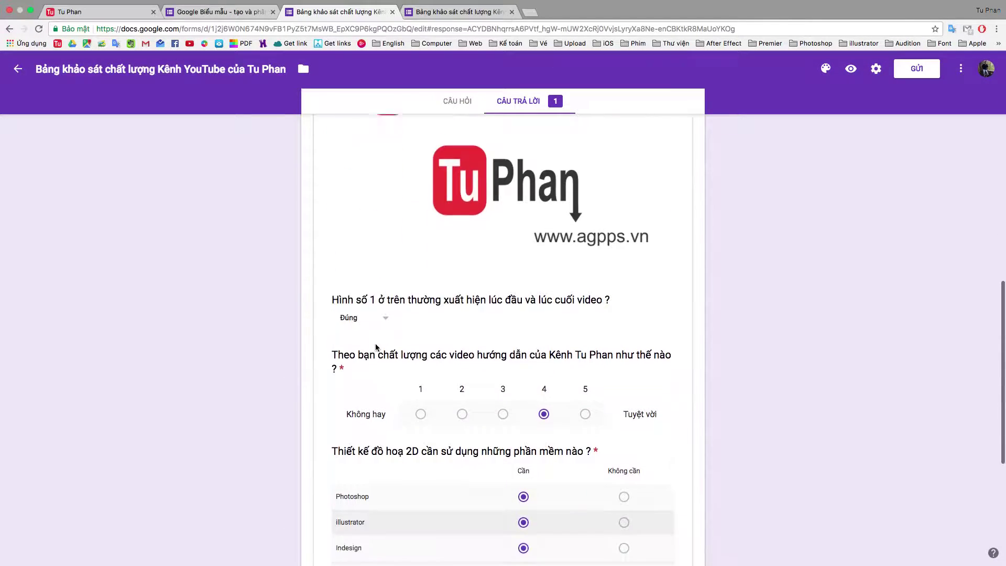
pyautogui.scroll(-2, 439, 339)
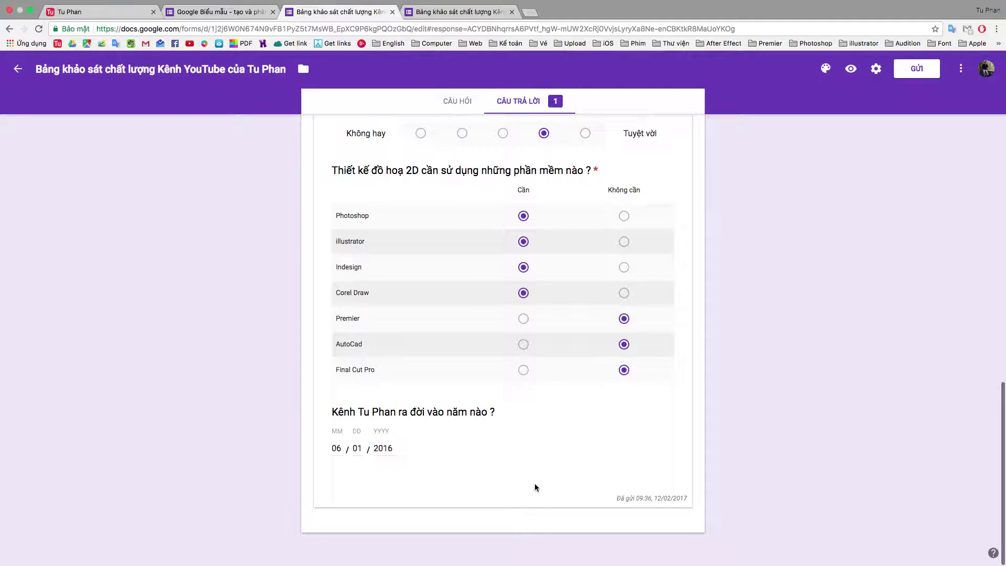
pyautogui.scroll(6, 526, 483)
pyautogui.scroll(-6, 529, 469)
pyautogui.scroll(1, 541, 476)
pyautogui.scroll(15, 541, 478)
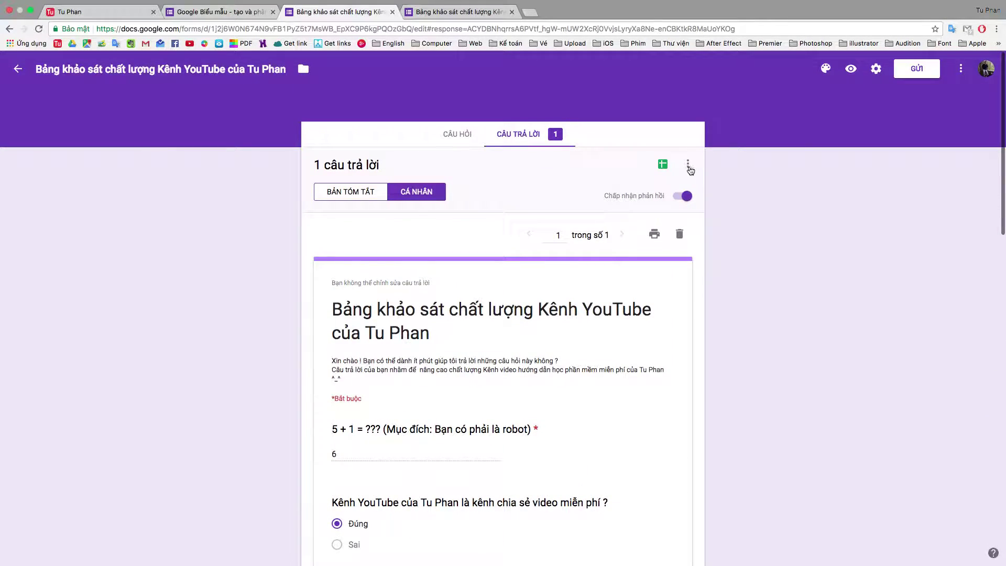
# Choose a new spreadsheet as the destination for the form's responses, keeping the suggested name, and create it.
pyautogui.click(688, 165)
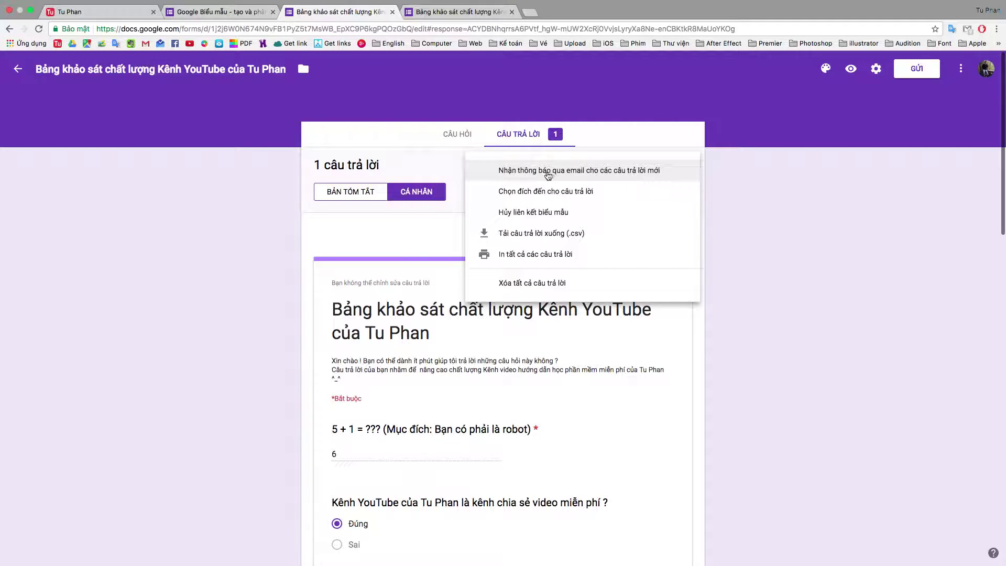
pyautogui.click(527, 195)
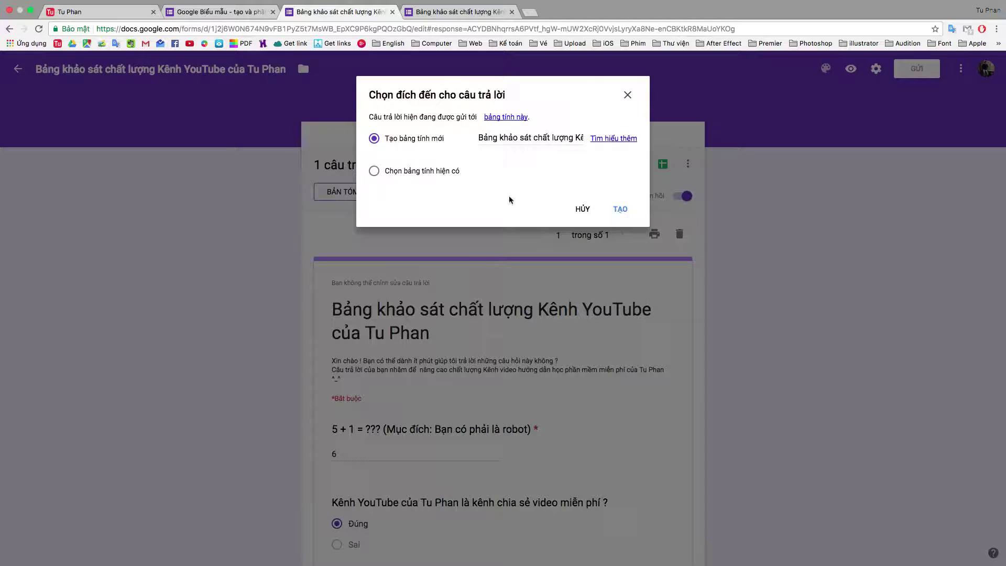
pyautogui.click(620, 209)
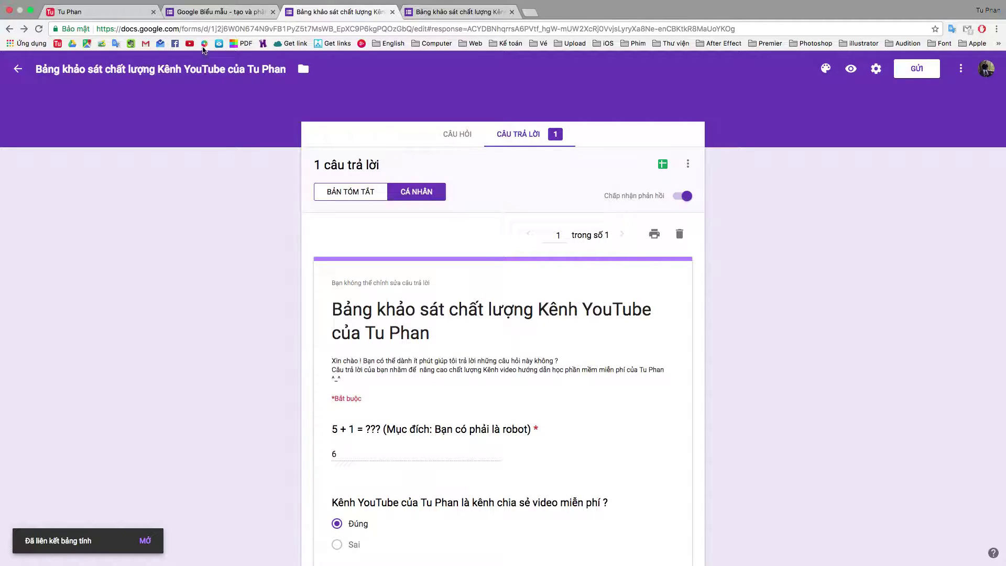
pyautogui.click(530, 12)
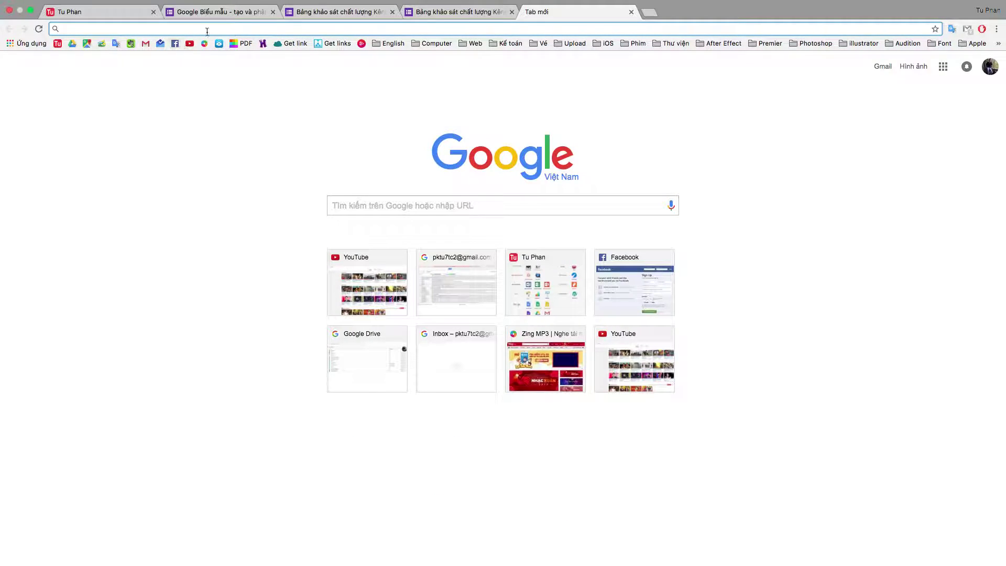
pyautogui.click(207, 5)
pyautogui.click(215, 23)
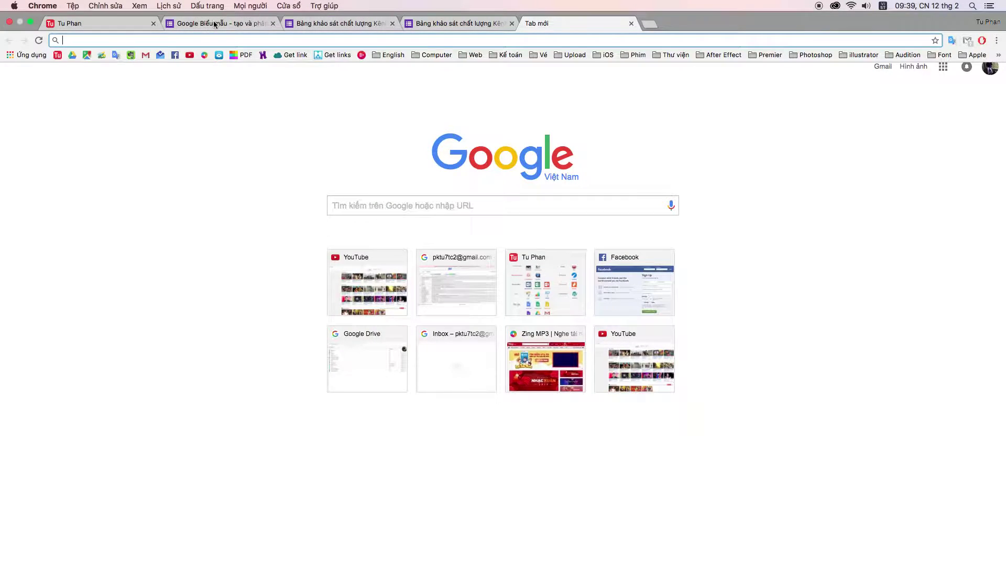
pyautogui.click(215, 23)
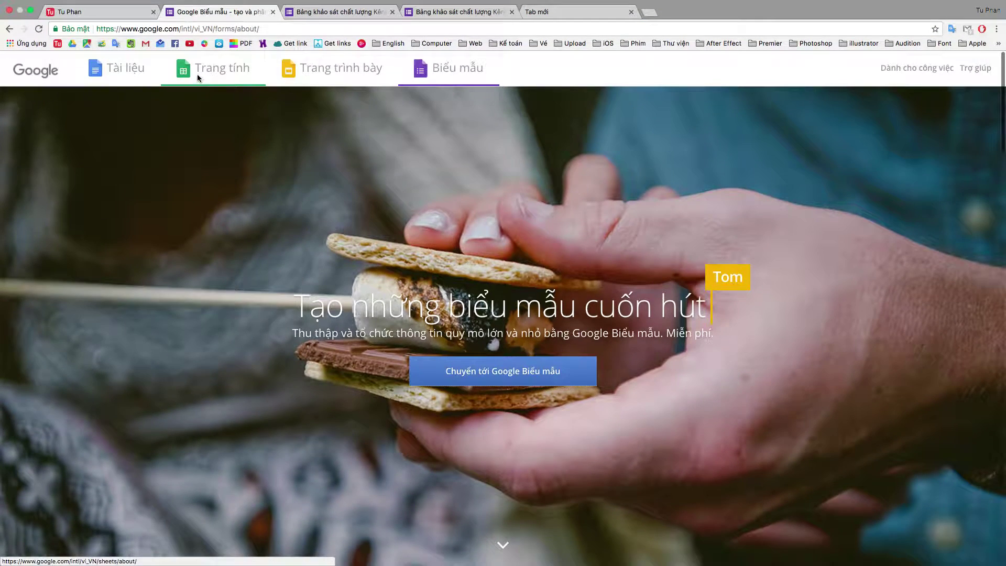
pyautogui.click(439, 15)
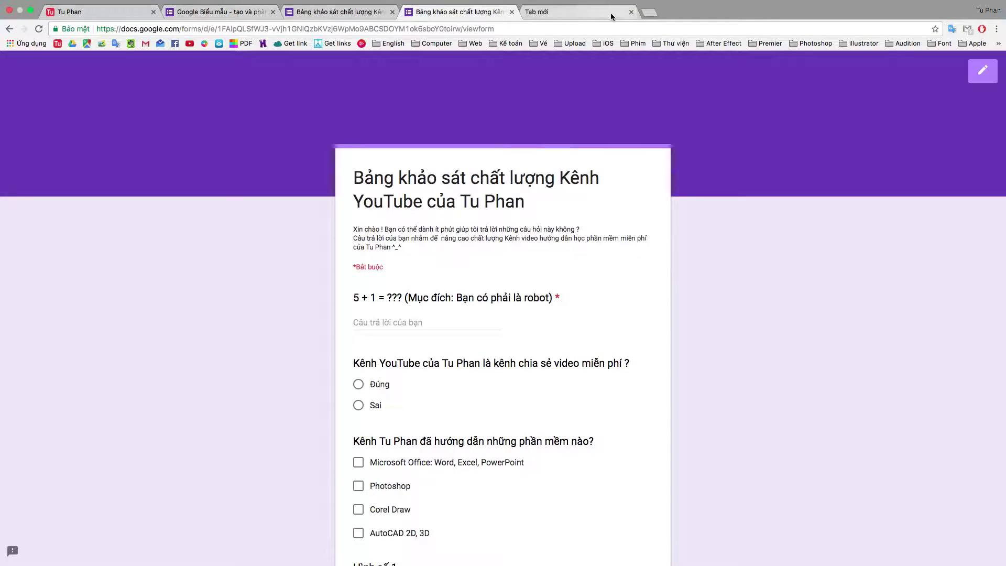
pyautogui.click(631, 11)
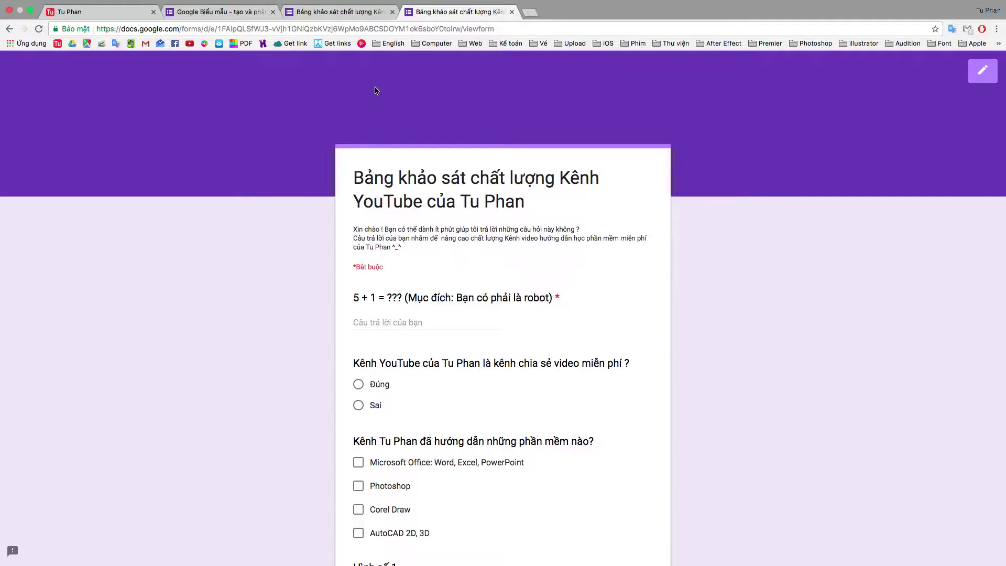
# Go from the Google Forms introduction page to Google Sheets ("Trang tính") and open its spreadsheet list.
pyautogui.click(227, 19)
pyautogui.click(207, 71)
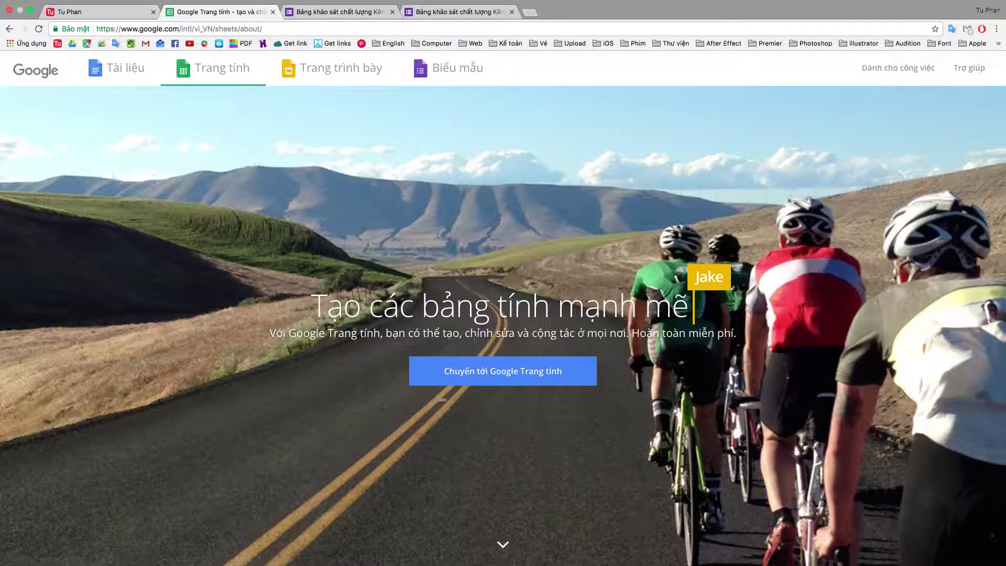
pyautogui.click(480, 370)
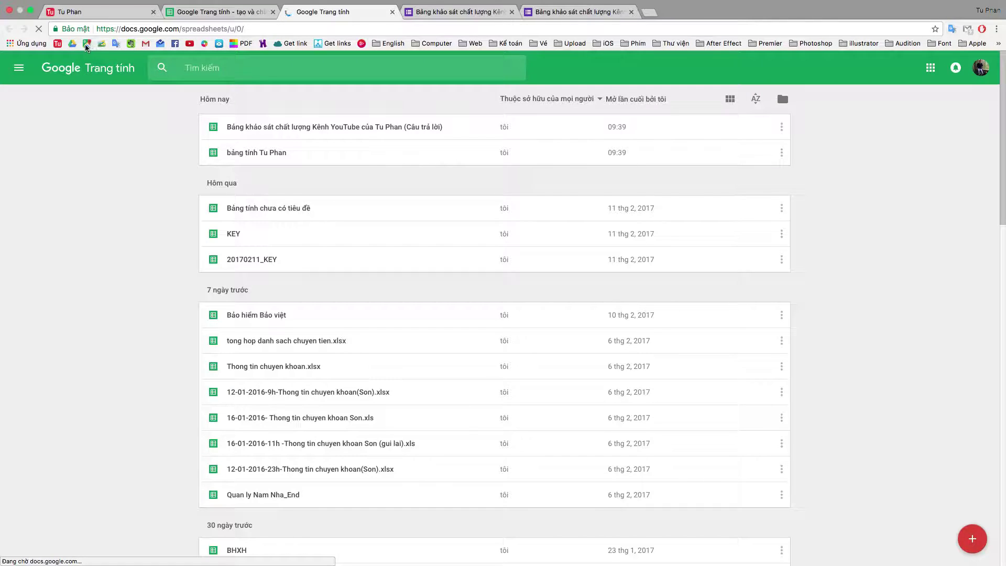
# Open Google Drive separately and locate the survey form and its "(Câu trả lời)" response spreadsheet in the file list.
pyautogui.press('super+t')
pyautogui.click(73, 44)
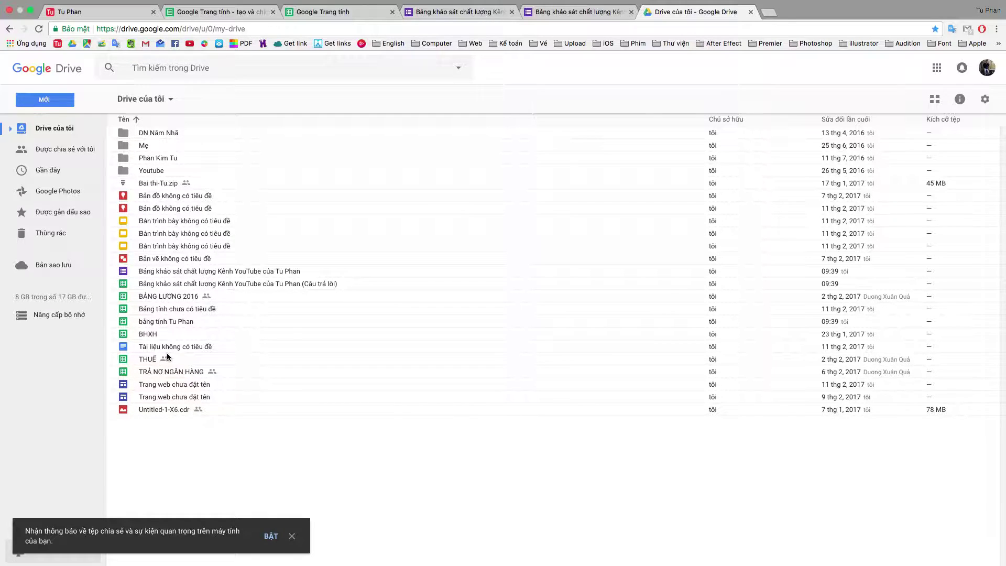
pyautogui.click(163, 276)
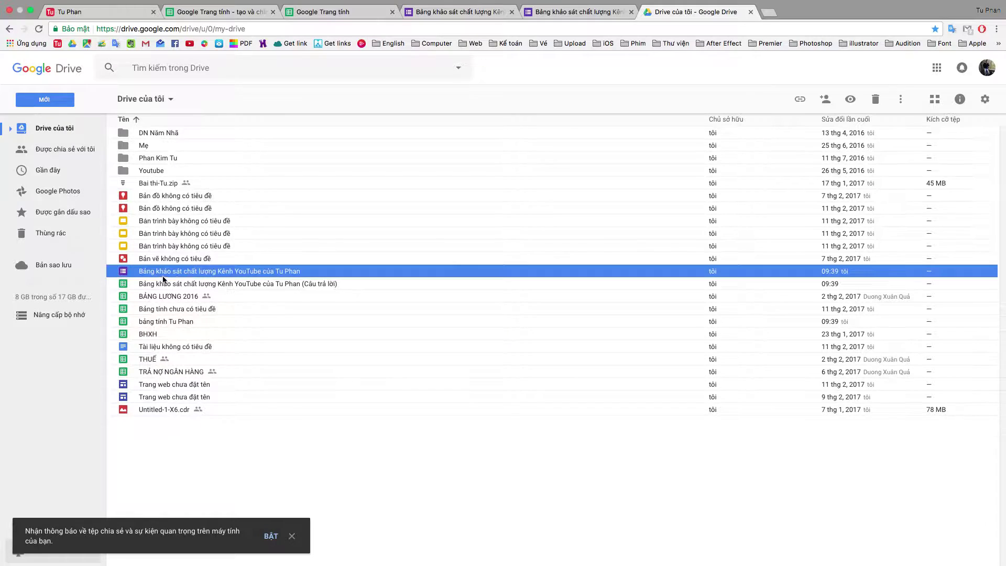
pyautogui.click(127, 284)
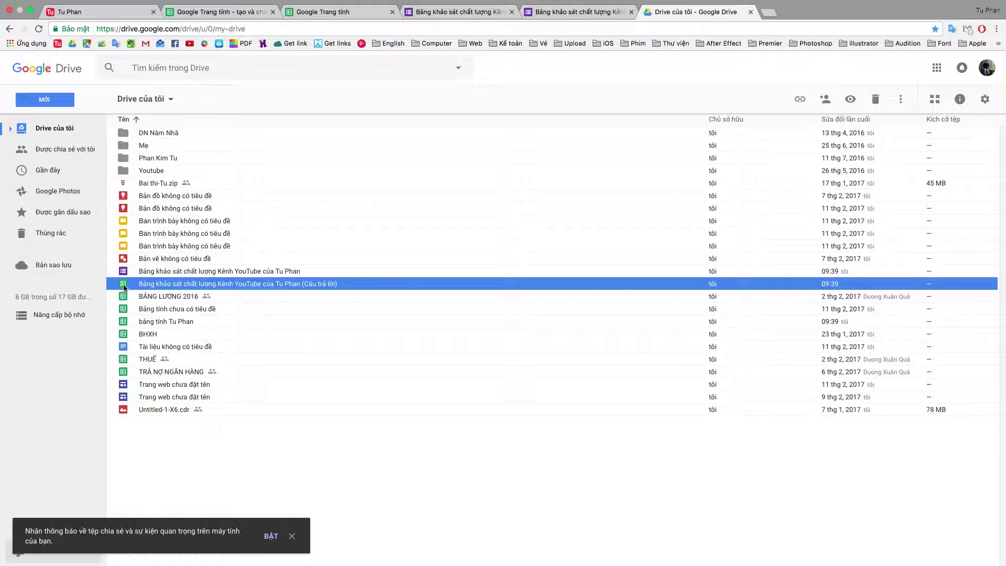
pyautogui.click(122, 250)
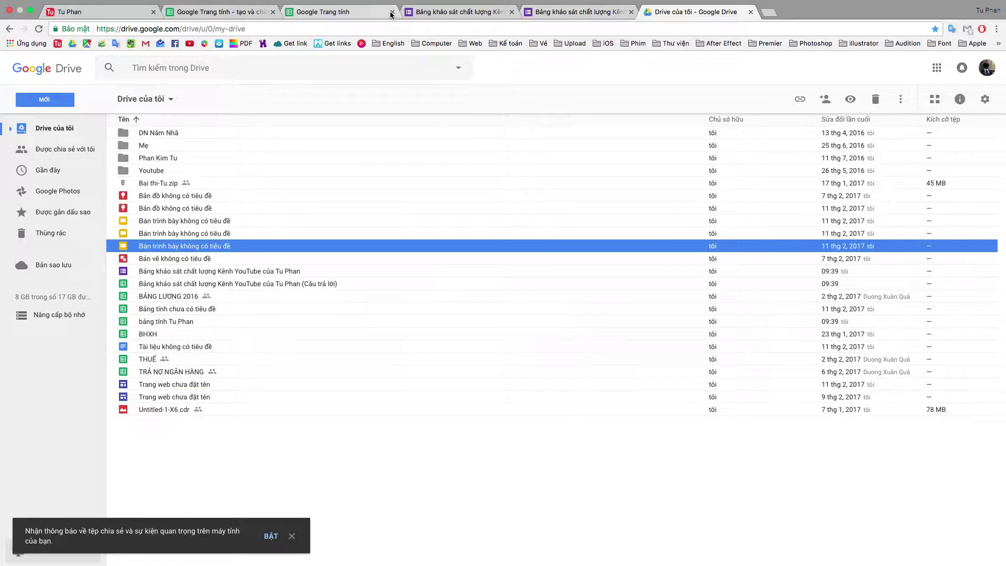
# Open the survey's "(Câu trả lời)" response spreadsheet from the Google Sheets file list.
pyautogui.click(344, 14)
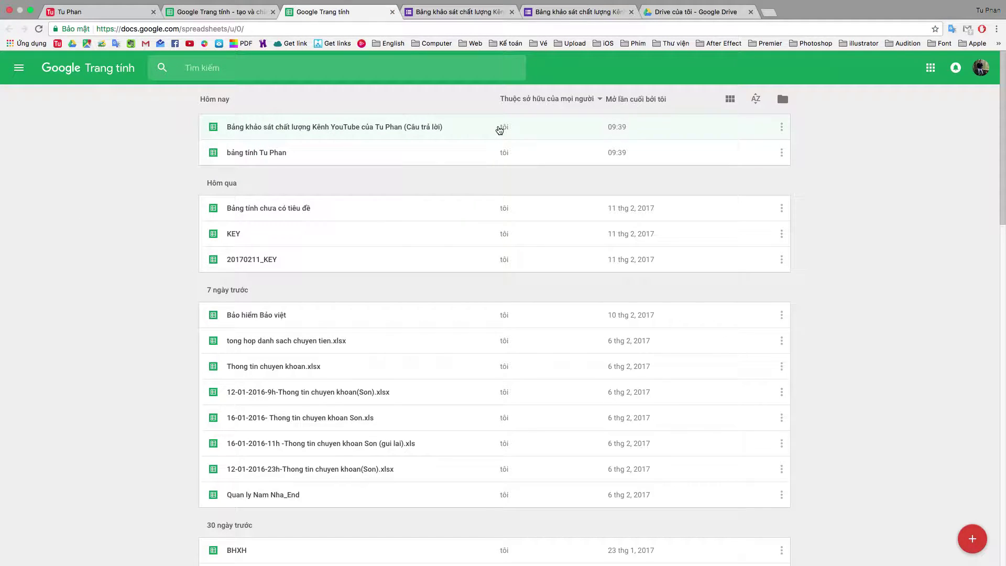
pyautogui.click(260, 130)
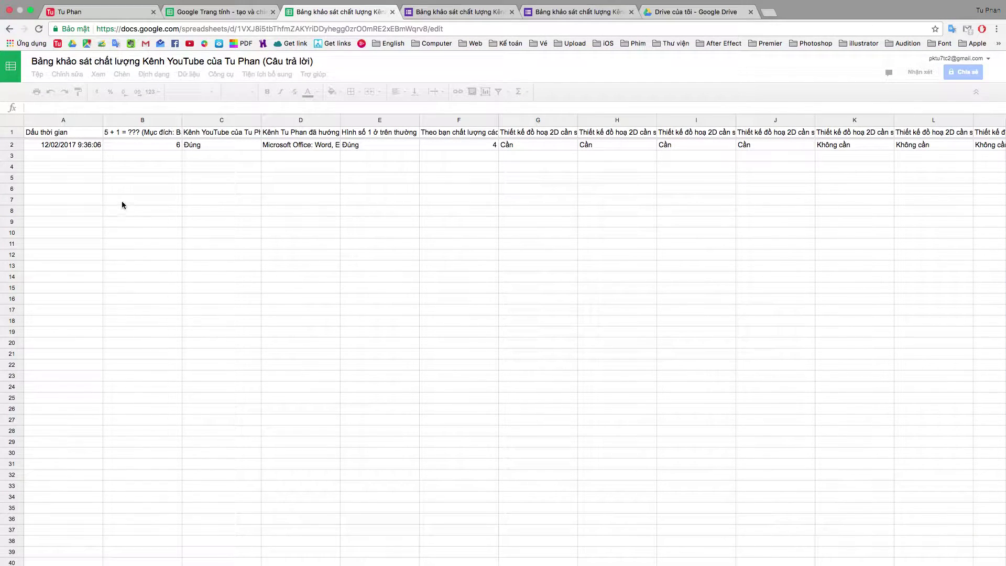
pyautogui.click(90, 156)
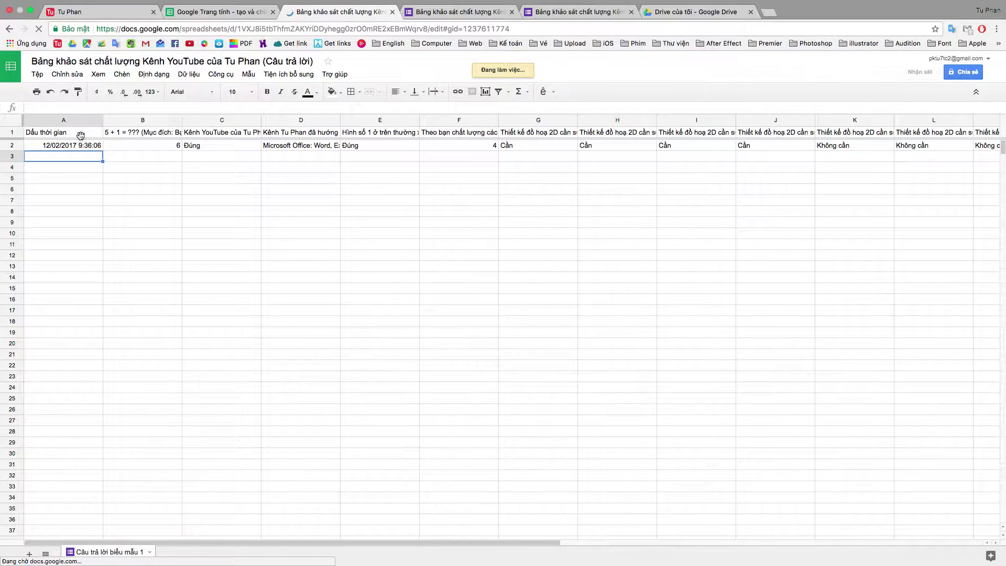
# Revisit the form's response options in the form editor and return to the response spreadsheet.
pyautogui.click(436, 7)
pyautogui.click(555, 16)
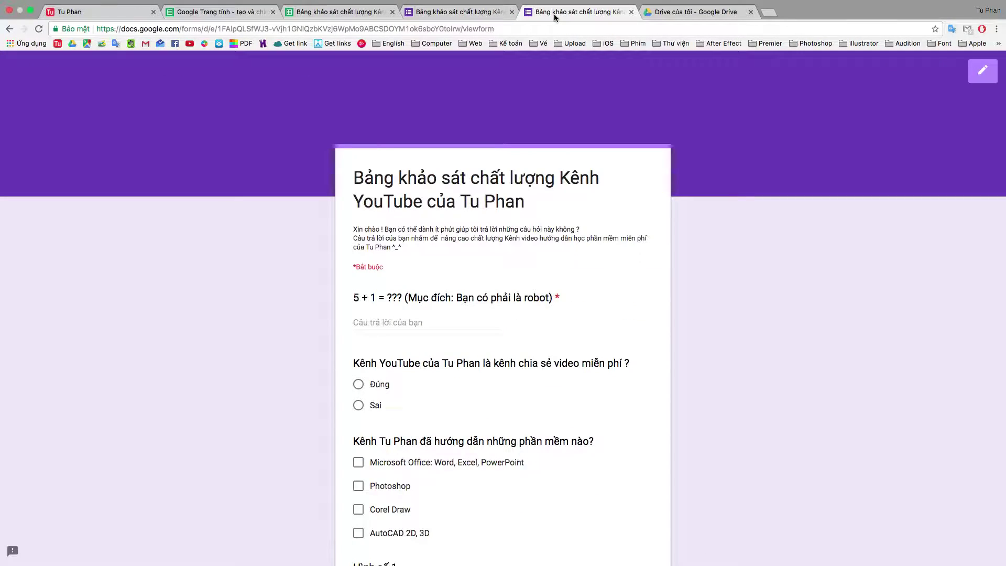
pyautogui.click(508, 17)
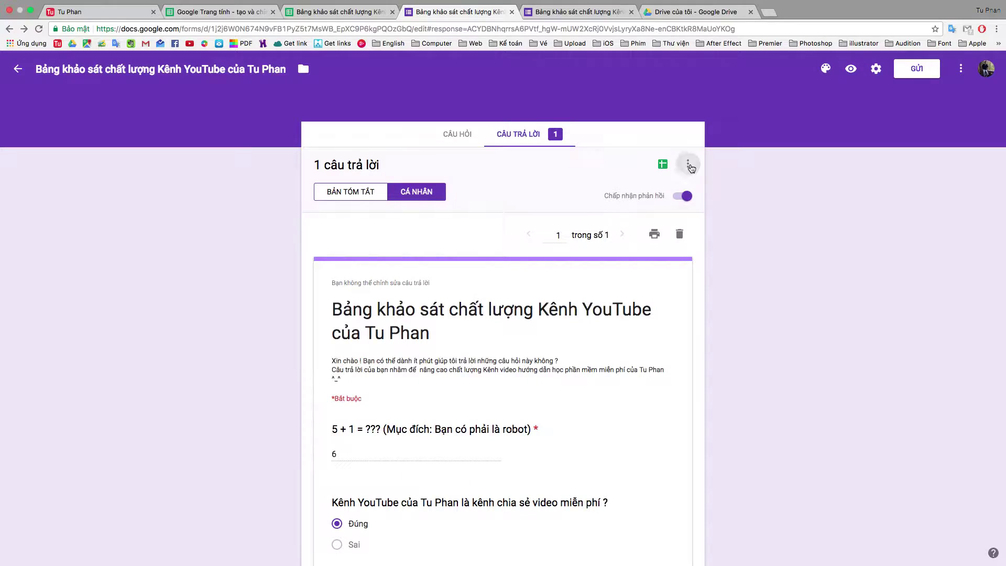
pyautogui.click(688, 164)
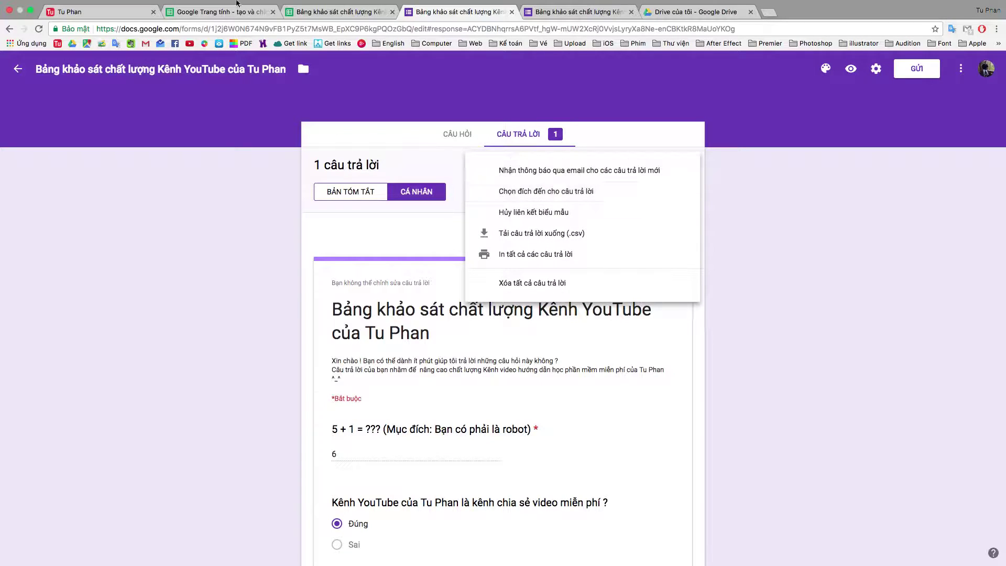
pyautogui.click(341, 12)
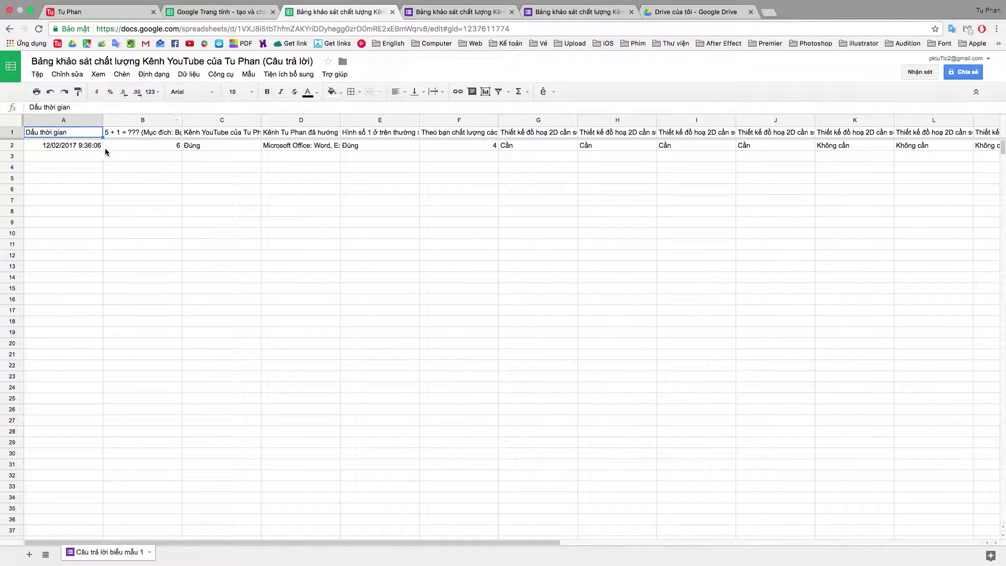
# Inspect the response's timestamp in A2 and the "5 + 1 = ???" question and its answer in column B.
pyautogui.click(86, 146)
pyautogui.click(82, 166)
pyautogui.click(82, 148)
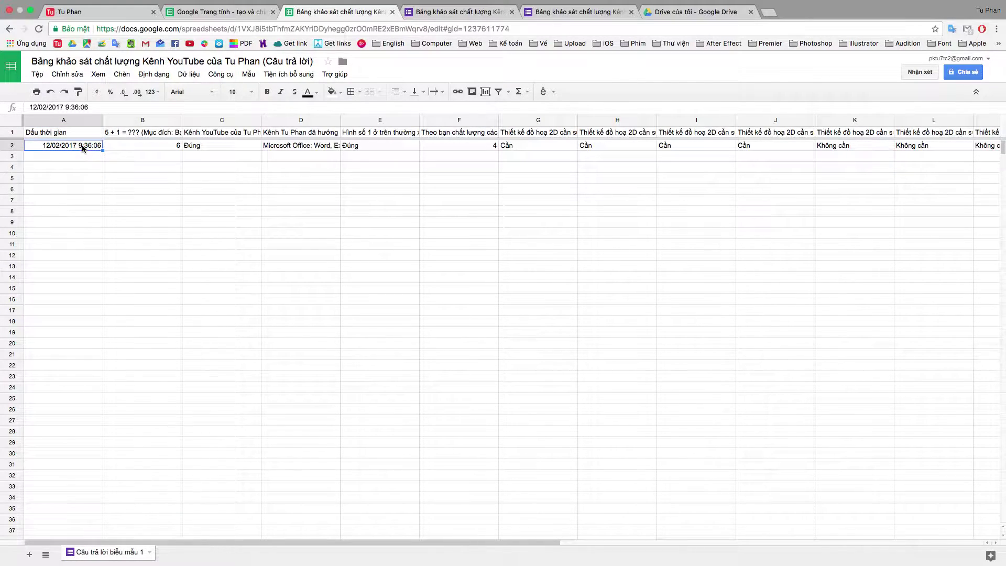
pyautogui.click(122, 148)
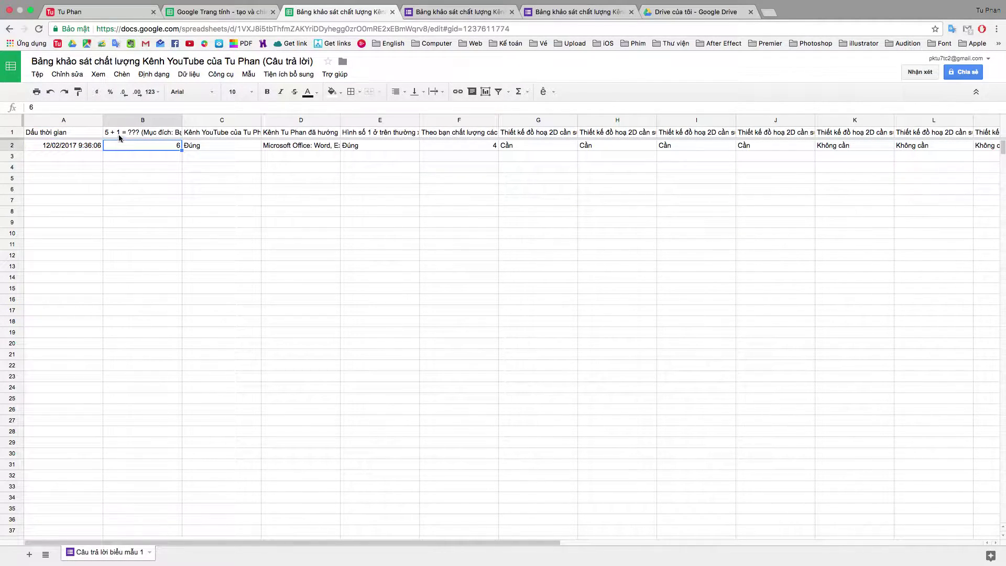
pyautogui.click(119, 134)
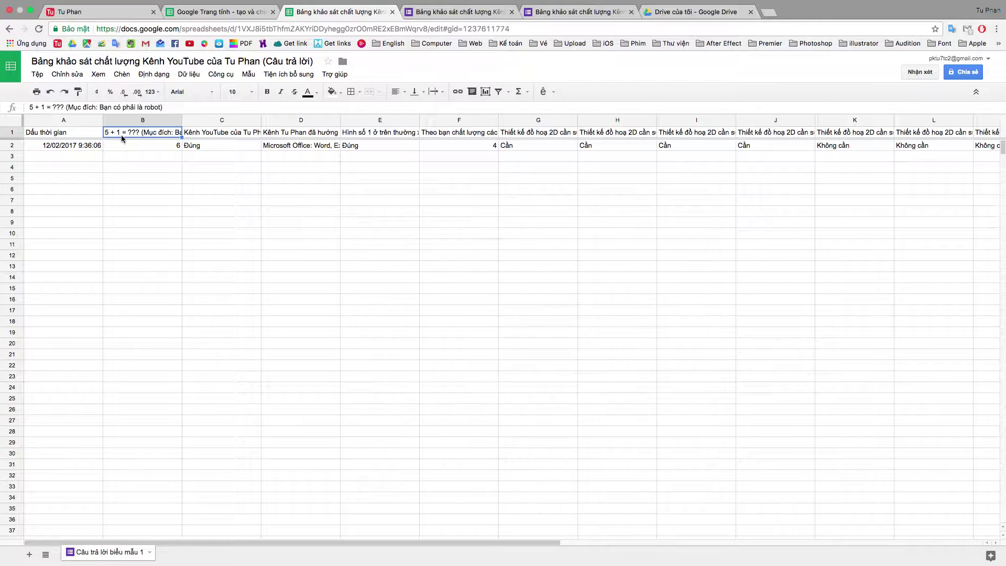
# Go through the answers in row 2 from the robot-check column to the end of the response data.
pyautogui.click(125, 143)
pyautogui.press('Right')
pyautogui.press('Right')
pyautogui.press('Right')
pyautogui.press('Right')
pyautogui.press('Right')
pyautogui.press('Right')
pyautogui.press('Right')
pyautogui.press('Right')
pyautogui.press('Right')
pyautogui.press('Right')
pyautogui.press('Right')
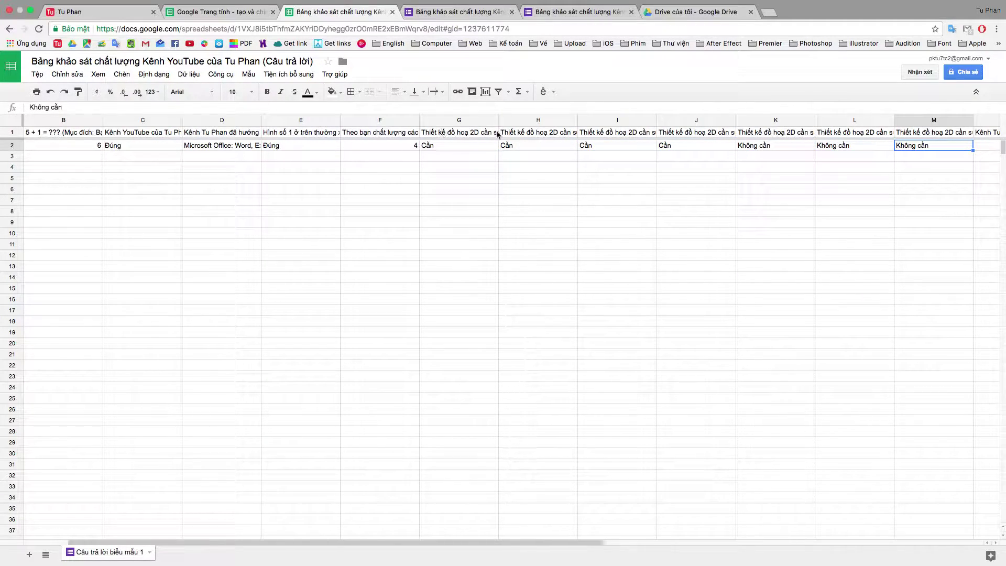
pyautogui.press('Right')
pyautogui.click(621, 141)
pyautogui.press('Right')
pyautogui.press('Right')
pyautogui.press('Right')
pyautogui.press('Right')
pyautogui.press('Right')
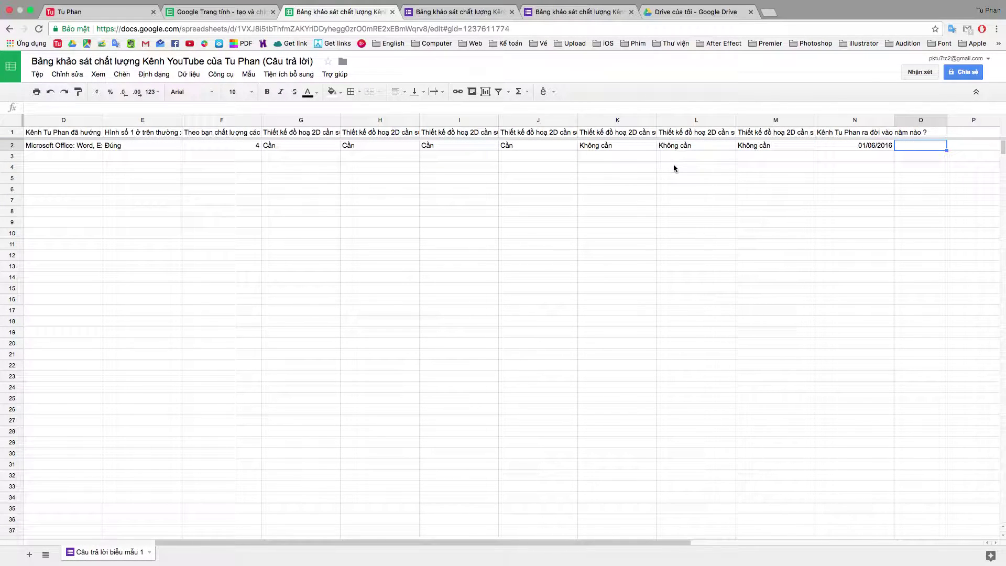
# Check the row 2 answers backwards from the 2D design software columns to the timestamp in column A.
pyautogui.click(689, 149)
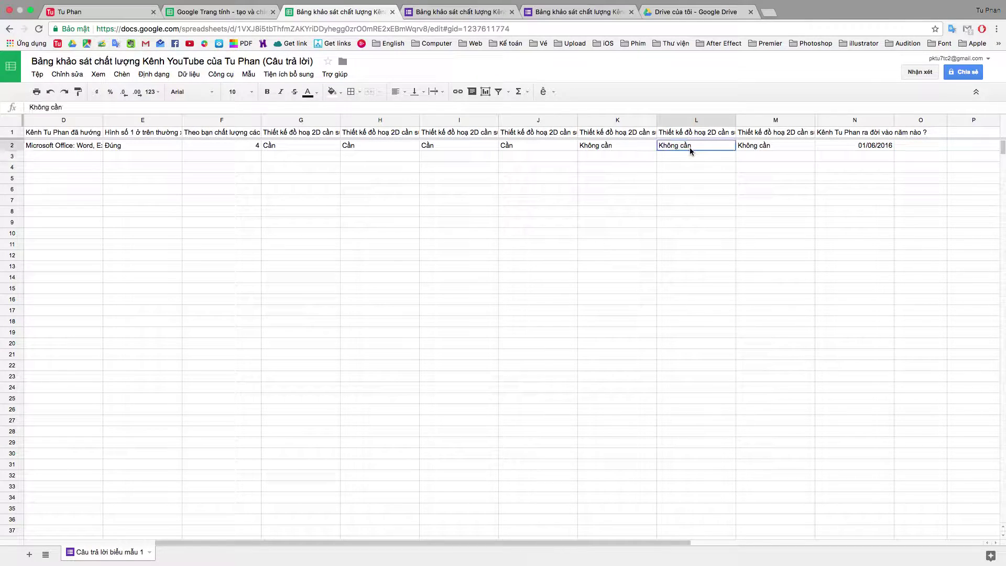
pyautogui.press('Left')
pyautogui.press('Left')
pyautogui.press('Left')
pyautogui.press('Left')
pyautogui.press('Left')
pyautogui.press('Left')
pyautogui.press('Left')
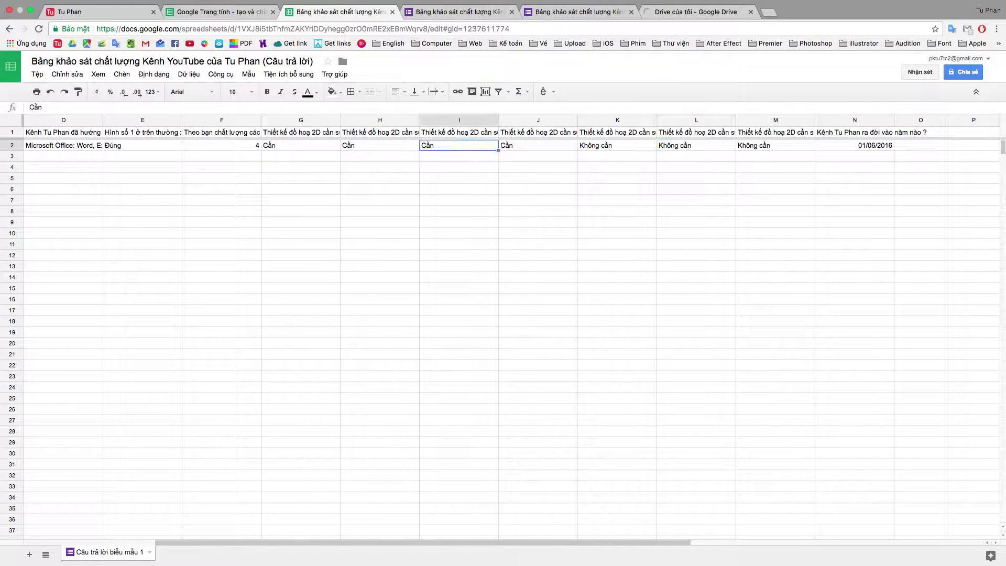
pyautogui.press('Left')
pyautogui.press('Left')
pyautogui.press('Left')
pyautogui.press('Left')
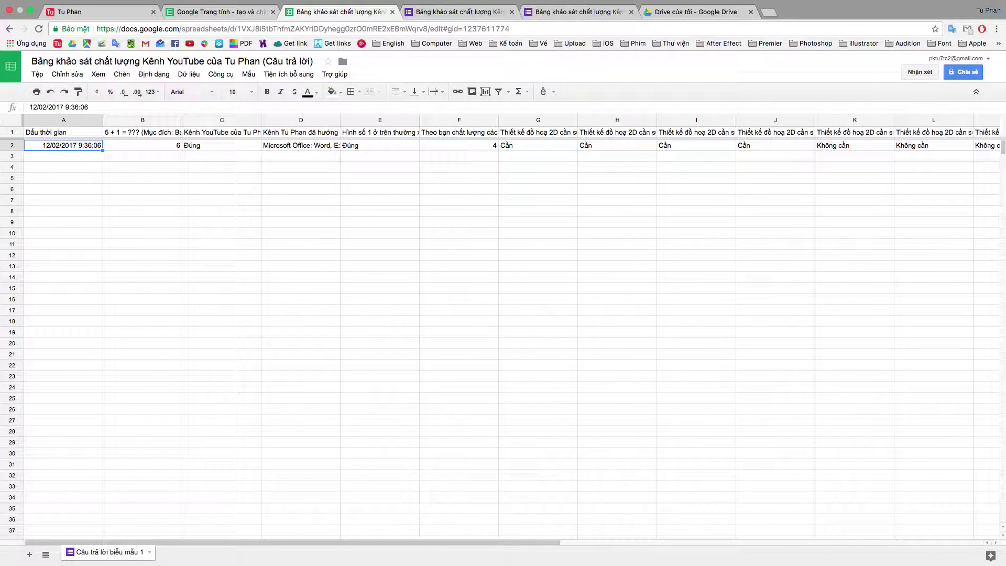
# Review the row 2 answers again from the timestamp to the first 2D design software column, G.
pyautogui.press('Right')
pyautogui.press('Right')
pyautogui.press('Right')
pyautogui.press('Right')
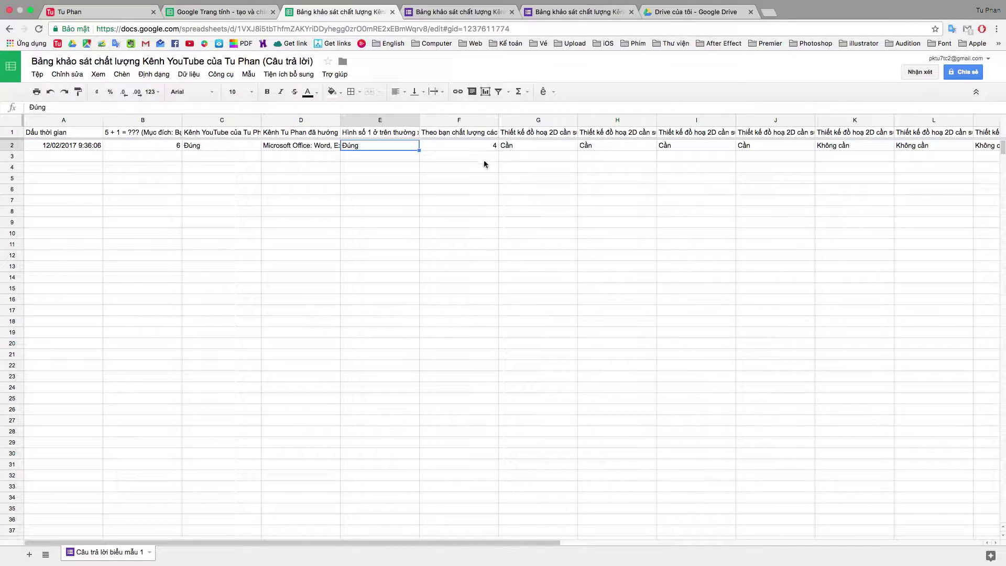
pyautogui.press('Left')
pyautogui.press('Left')
pyautogui.press('Right')
pyautogui.press('Right')
pyautogui.press('Right')
pyautogui.press('Right')
pyautogui.press('Right')
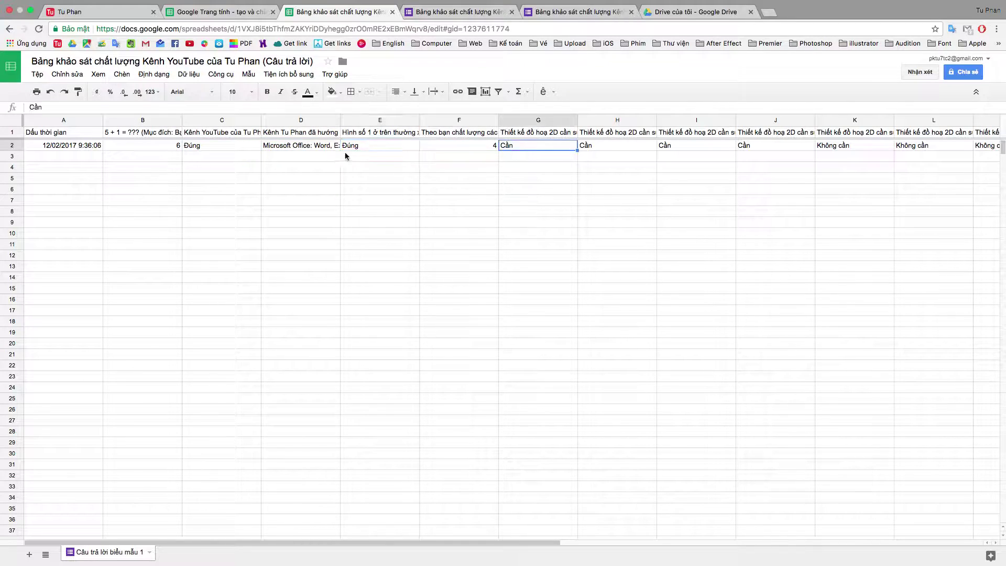
# Go through the row 2 answers from the first 2D design software column, G, to the end of the response data.
pyautogui.press('Right')
pyautogui.press('Right')
pyautogui.press('Right')
pyautogui.press('Right')
pyautogui.press('Right')
pyautogui.press('Right')
pyautogui.press('Right')
pyautogui.press('Right')
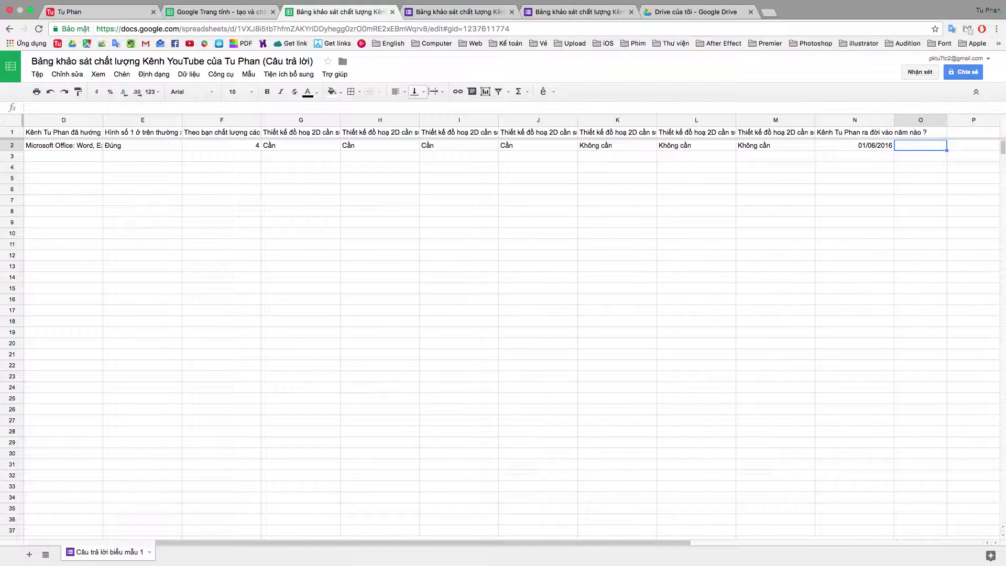
# Check the row 2 answers backwards from the end of the response data to the "5 + 1 = ???" answer in column B.
pyautogui.press('Left')
pyautogui.press('Left')
pyautogui.press('Left')
pyautogui.press('Left')
pyautogui.press('Left')
pyautogui.press('Left')
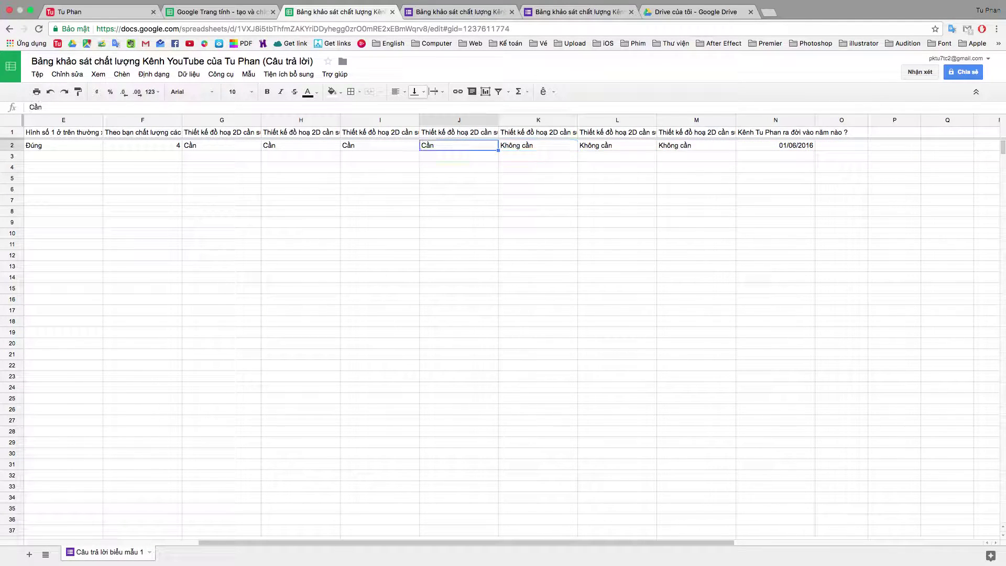
pyautogui.press('Left')
pyautogui.press('Left')
pyautogui.press('Left')
pyautogui.press('Left')
pyautogui.press('Left')
pyautogui.press('Left')
pyautogui.press('Left')
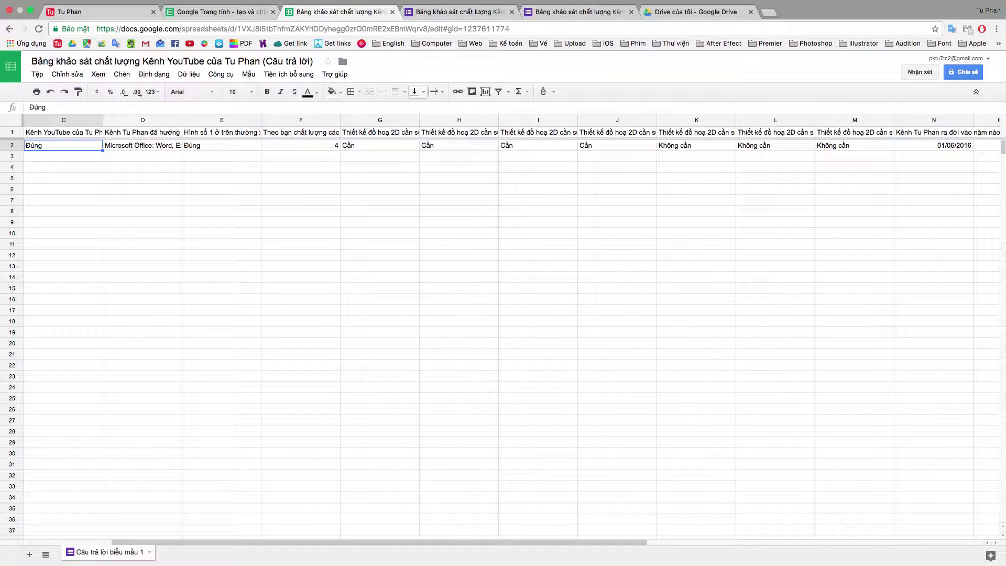
pyautogui.press('Left')
pyautogui.press('Left')
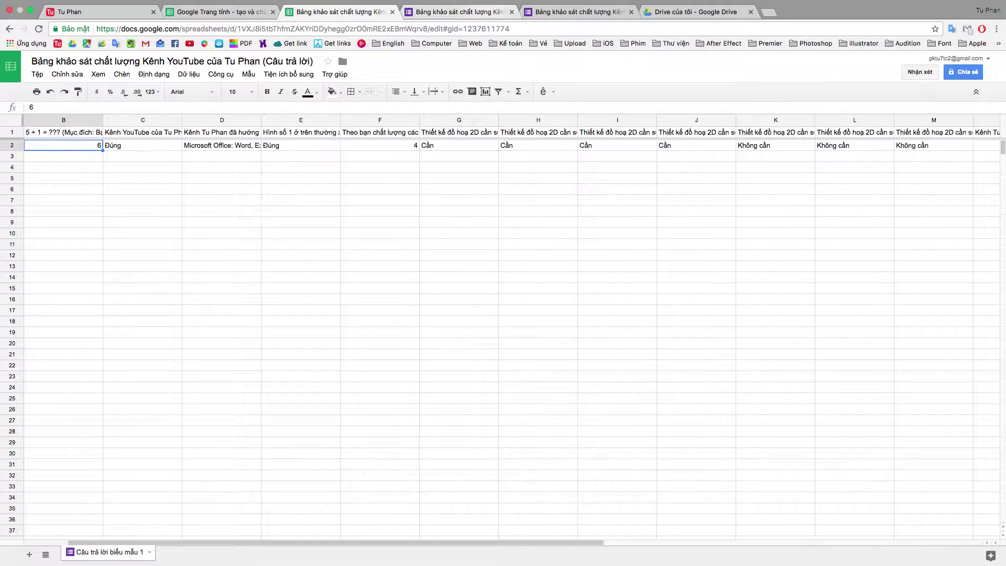
# Review the row 2 answers between the "5 + 1 = ???" question and the quality rating in column F once more.
pyautogui.press('Right')
pyautogui.press('Right')
pyautogui.press('Right')
pyautogui.press('Right')
pyautogui.press('Right')
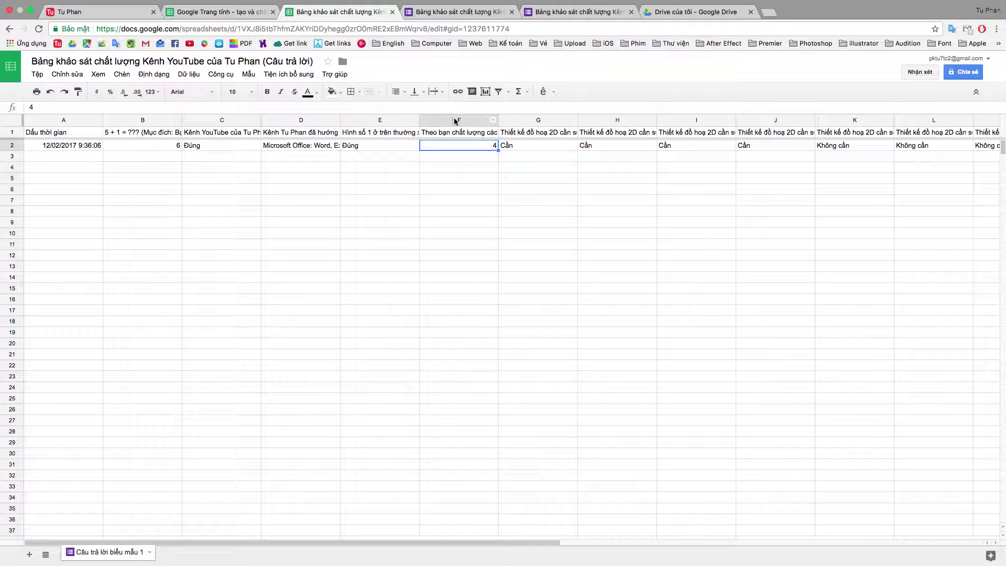
pyautogui.press('Left')
pyautogui.press('Left')
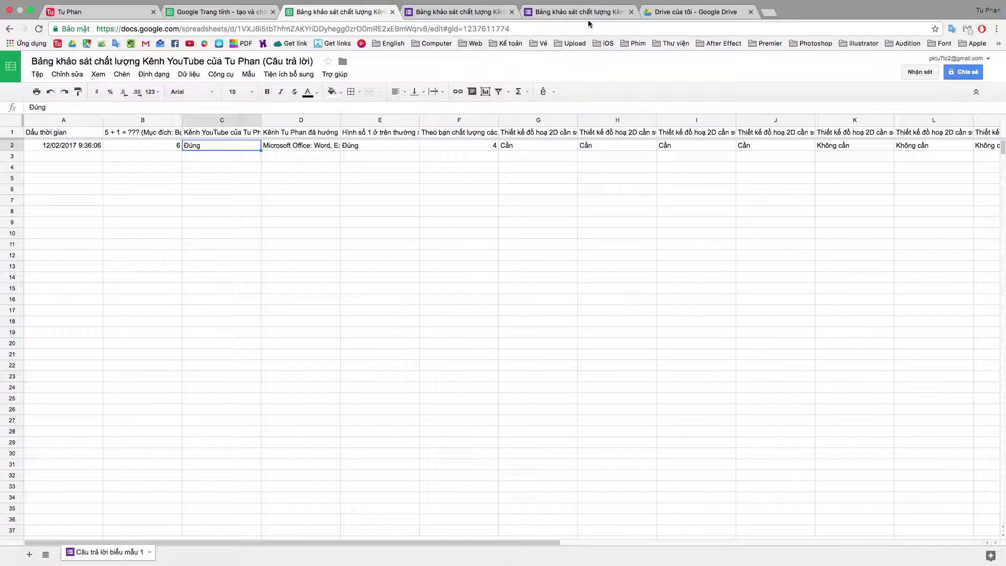
# Return to the survey form's responses and examine the response options, including "Xóa tất cả câu trả lời", without choosing any.
pyautogui.click(455, 12)
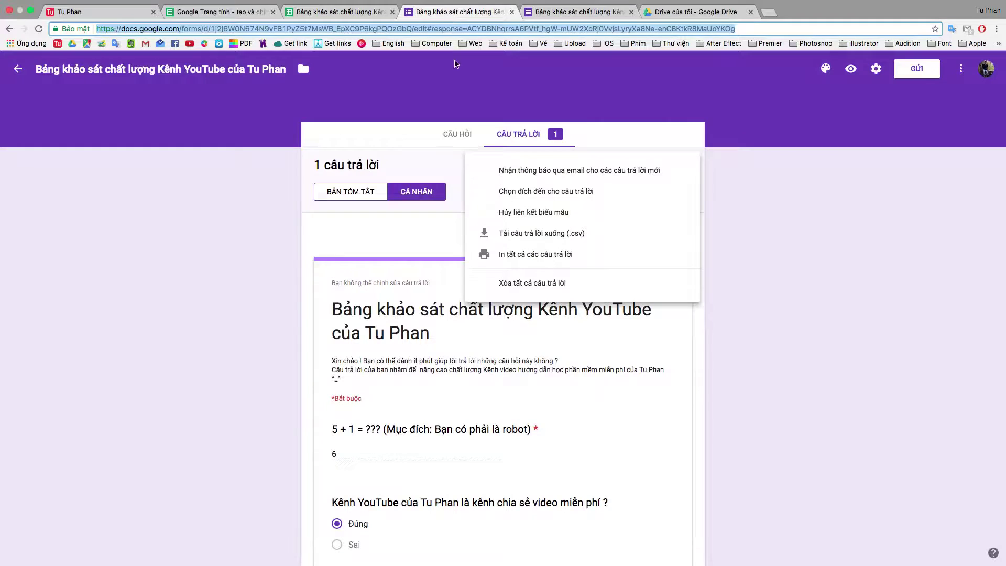
pyautogui.click(741, 213)
pyautogui.click(690, 171)
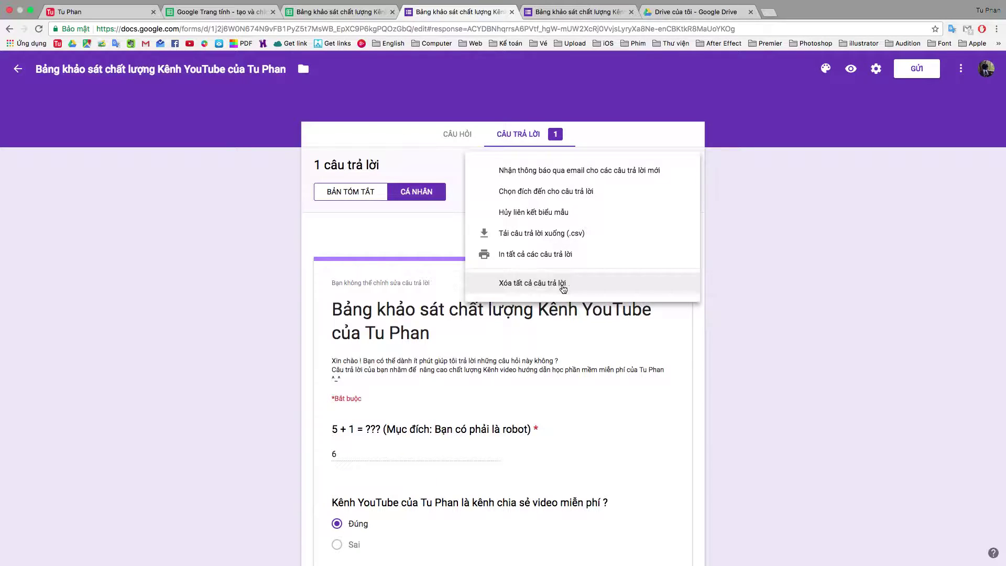
pyautogui.click(789, 229)
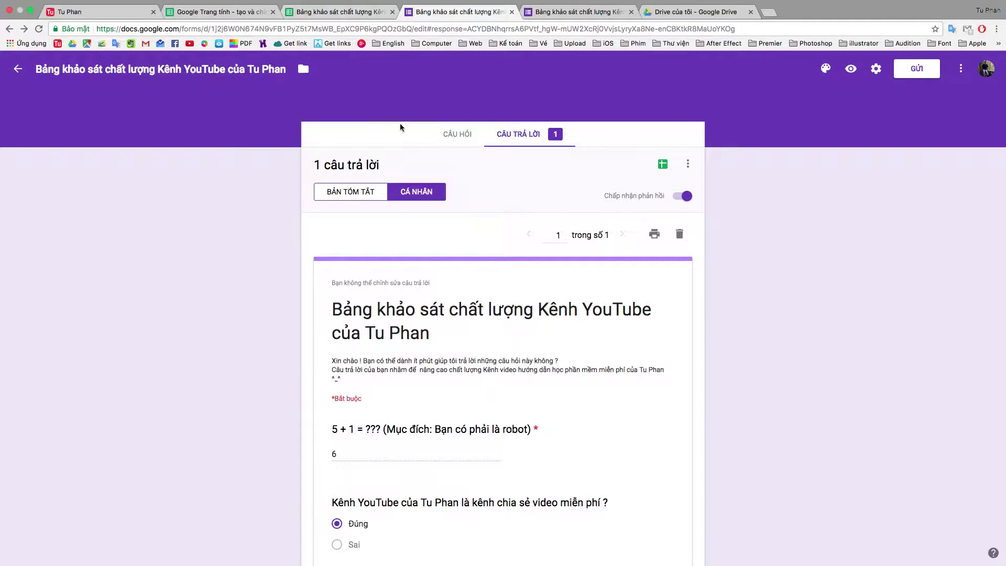
# Show the survey form's questions and look them over briefly.
pyautogui.click(458, 145)
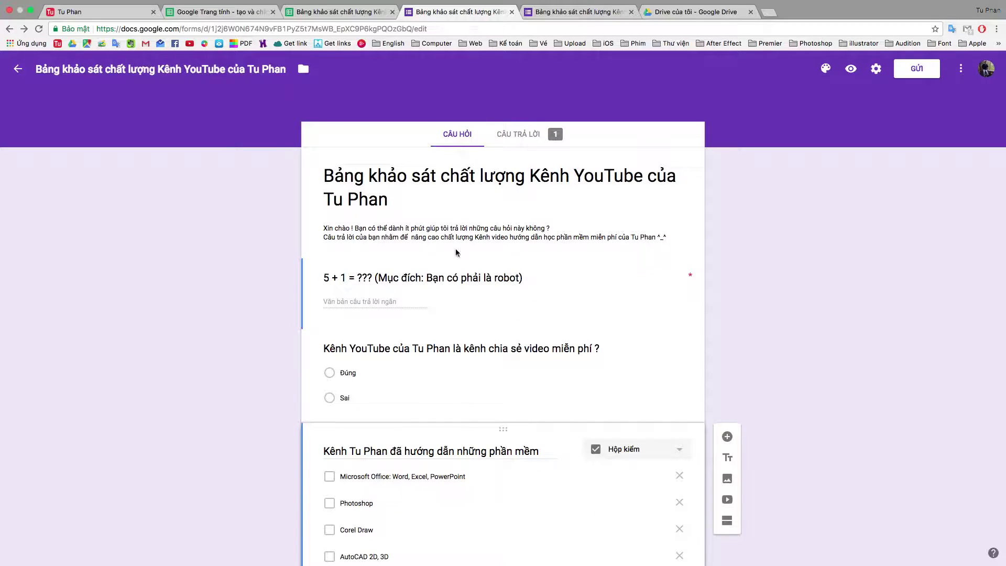
pyautogui.scroll(-5, 454, 245)
pyautogui.scroll(5, 503, 157)
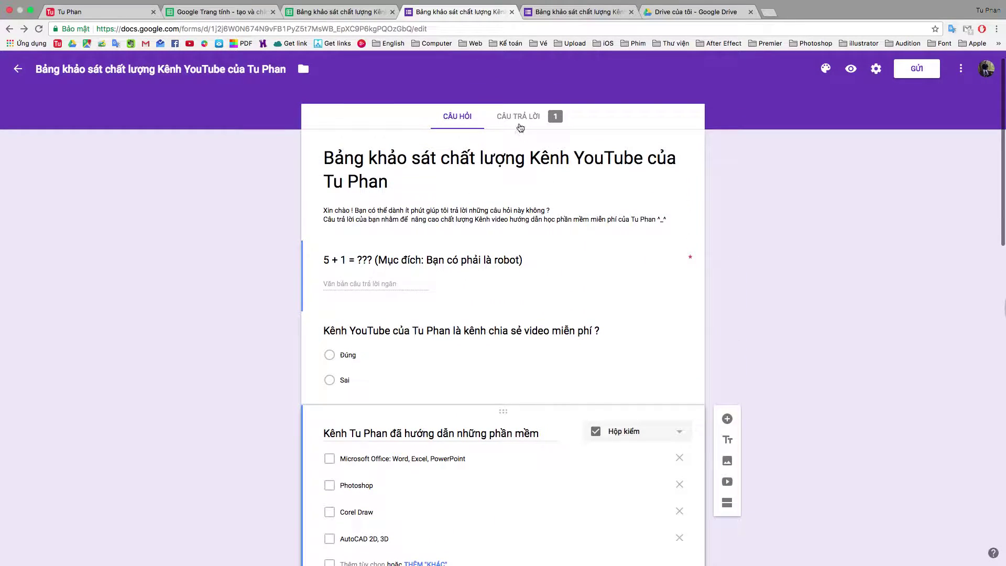
# Go back to the individual response and look at the "Chọn đích đến cho câu trả lời" option without applying it.
pyautogui.click(519, 119)
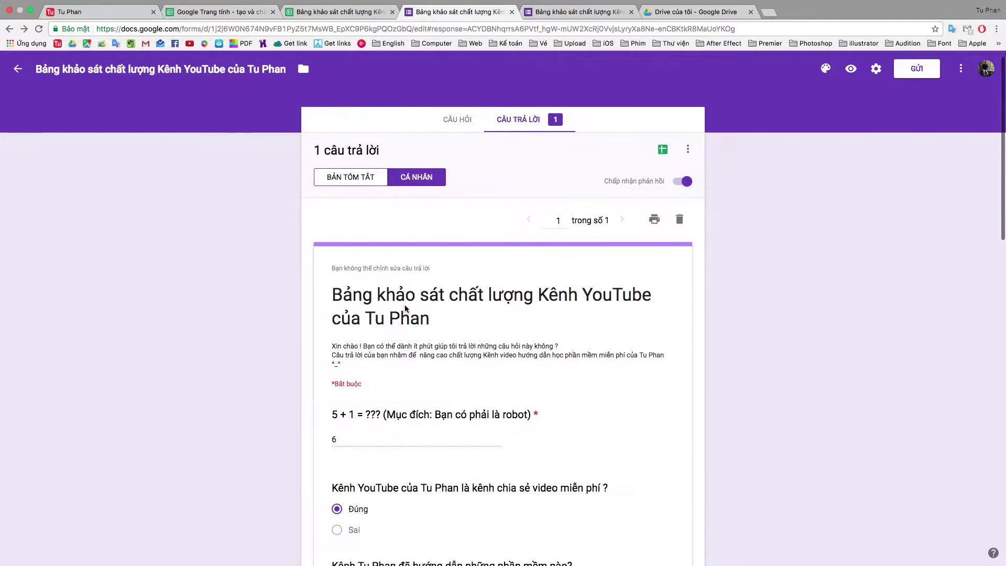
pyautogui.click(688, 149)
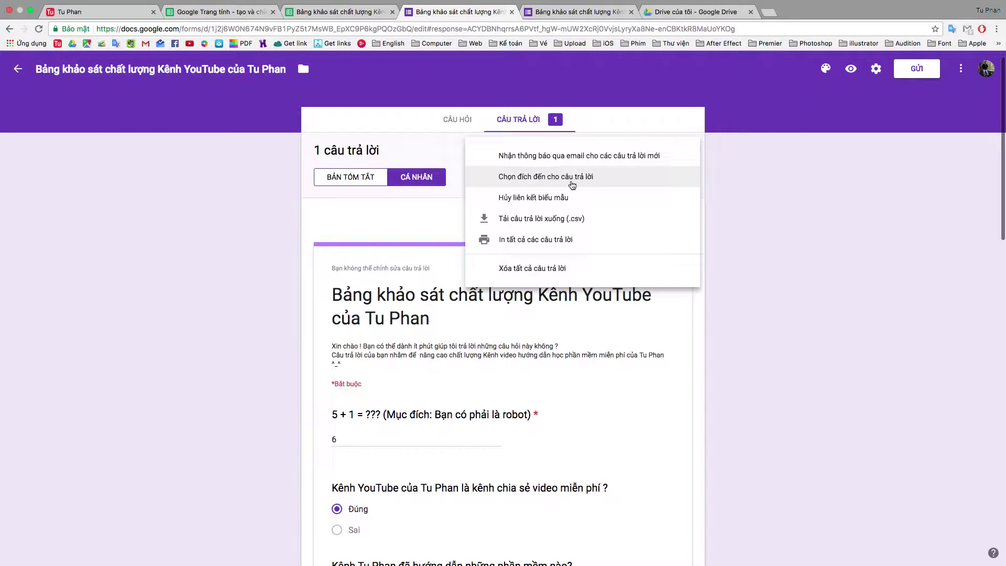
pyautogui.click(783, 200)
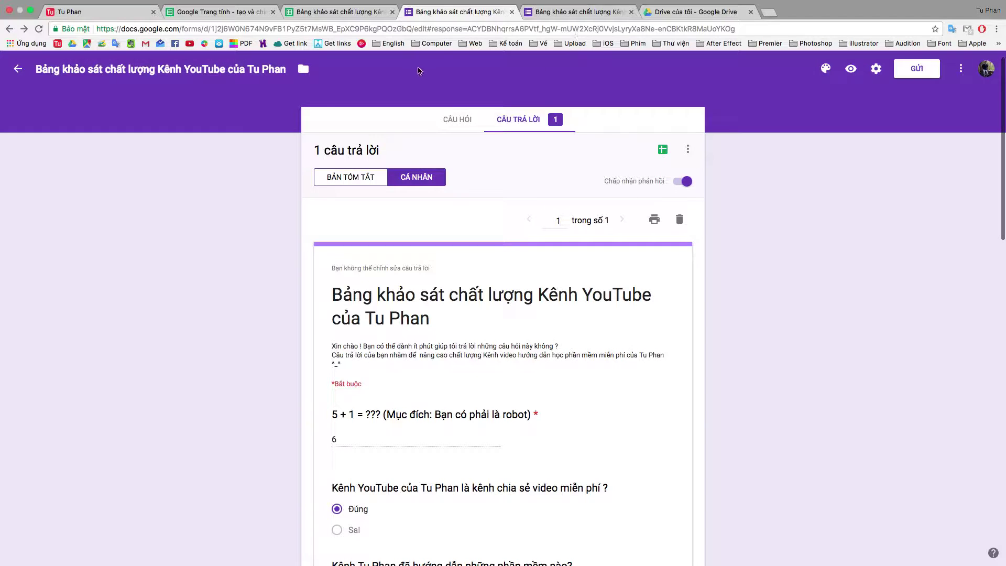
# Switch to the agpps.vn page and take the browser window out of full screen.
pyautogui.click(104, 12)
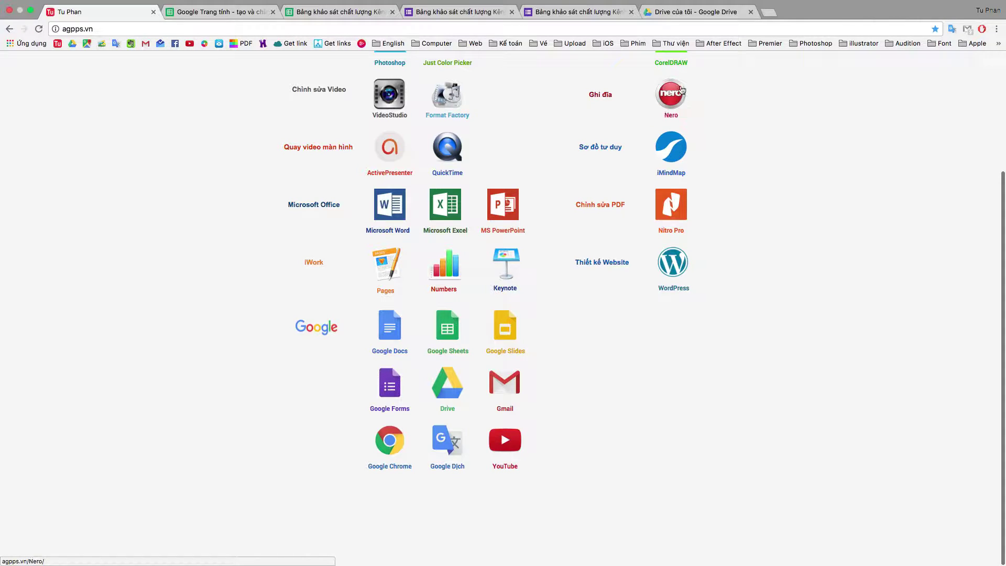
pyautogui.click(30, 10)
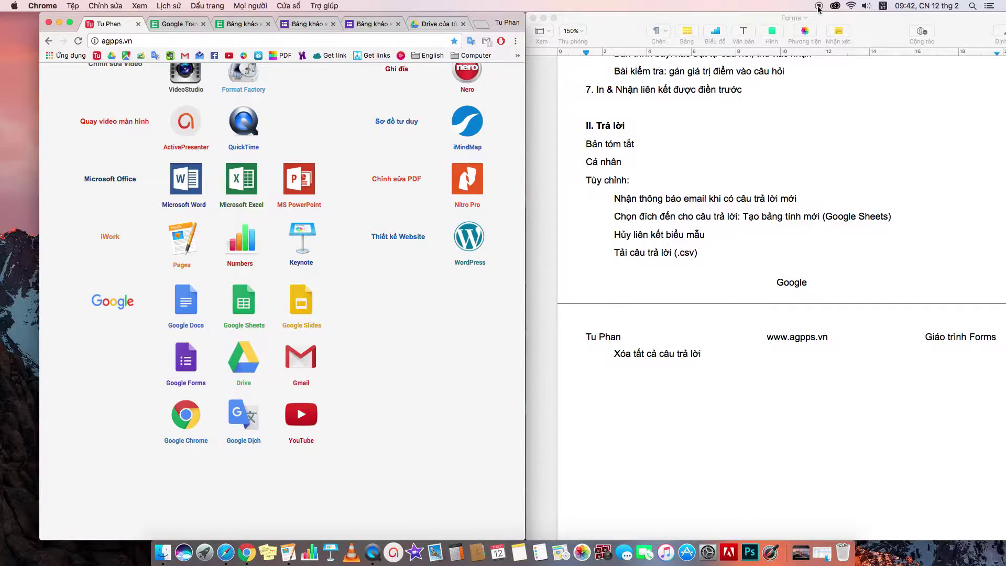